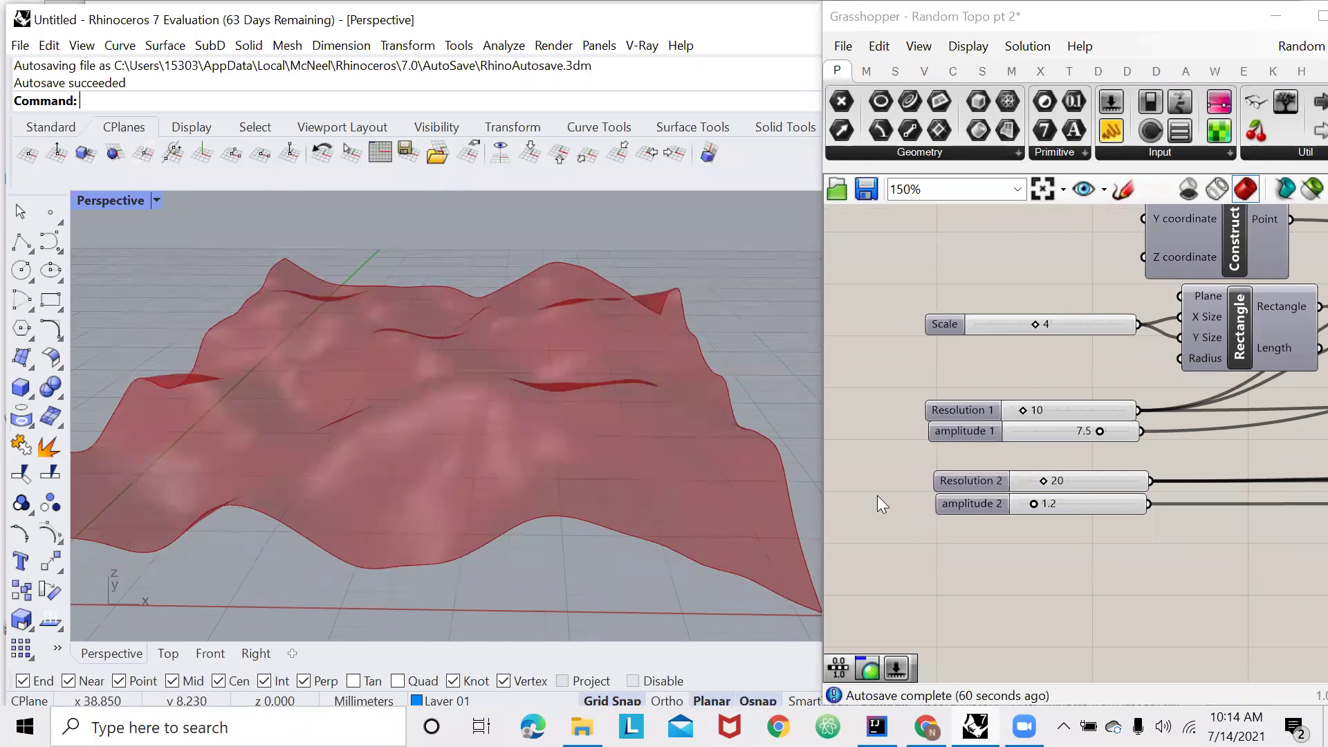
Add a number slider with value 44 and connect it to the Seed input of the first Random component.
scroll(889, 415, "down", 2)
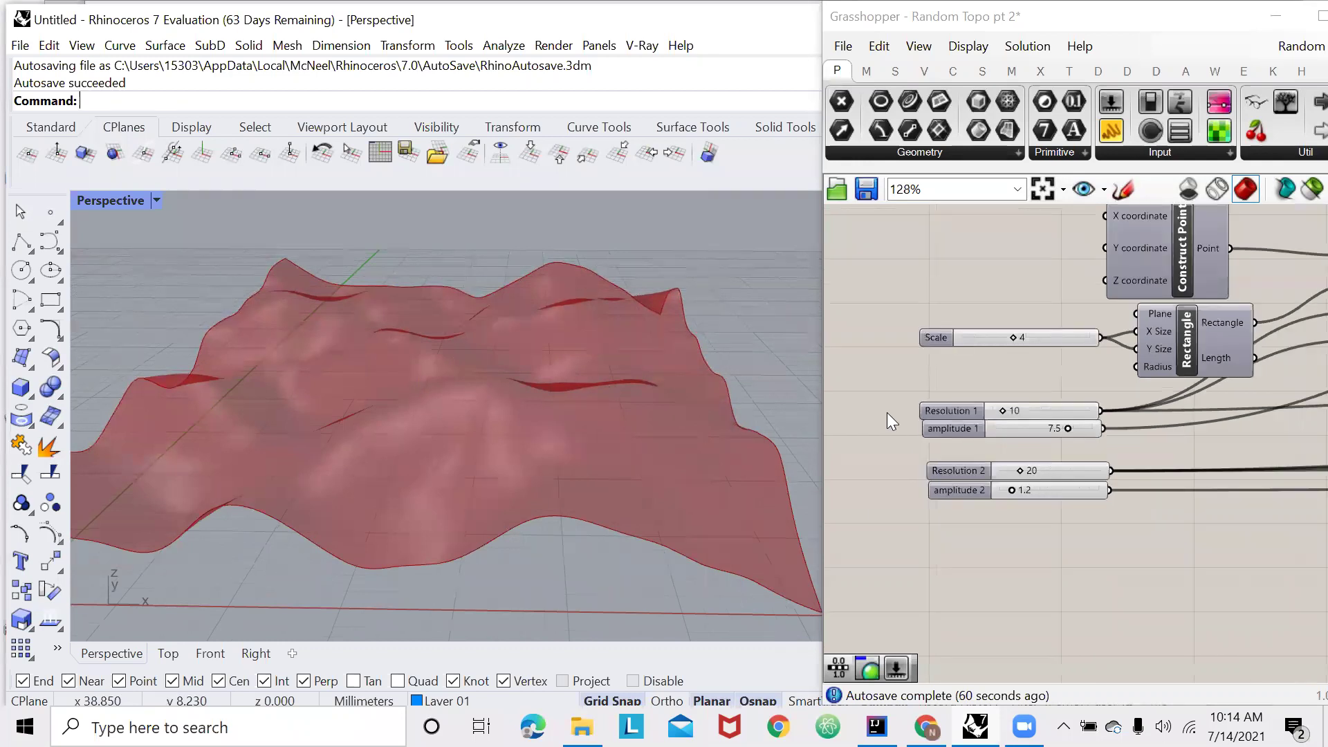
scroll(858, 406, "down", 6)
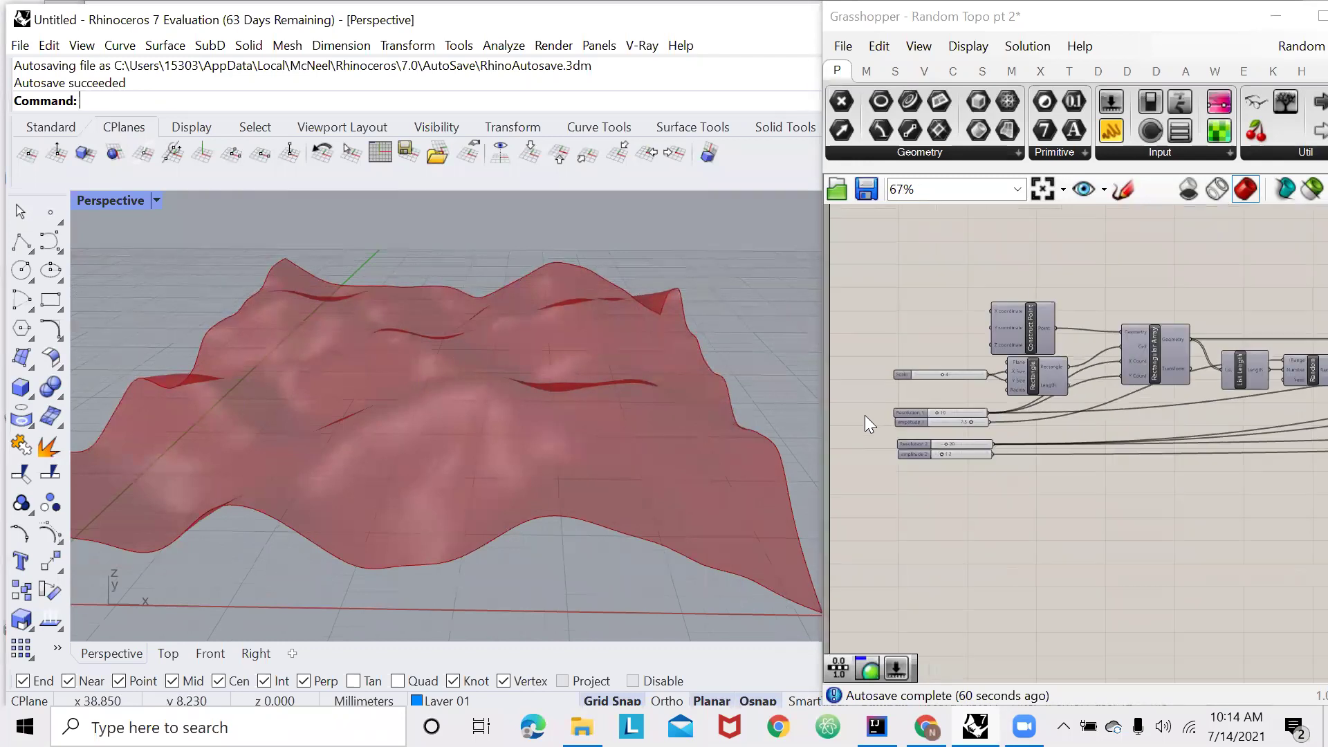
scroll(1083, 387, "up", 3)
scroll(1065, 397, "up", 4)
scroll(972, 408, "down", 3)
scroll(1003, 398, "up", 5)
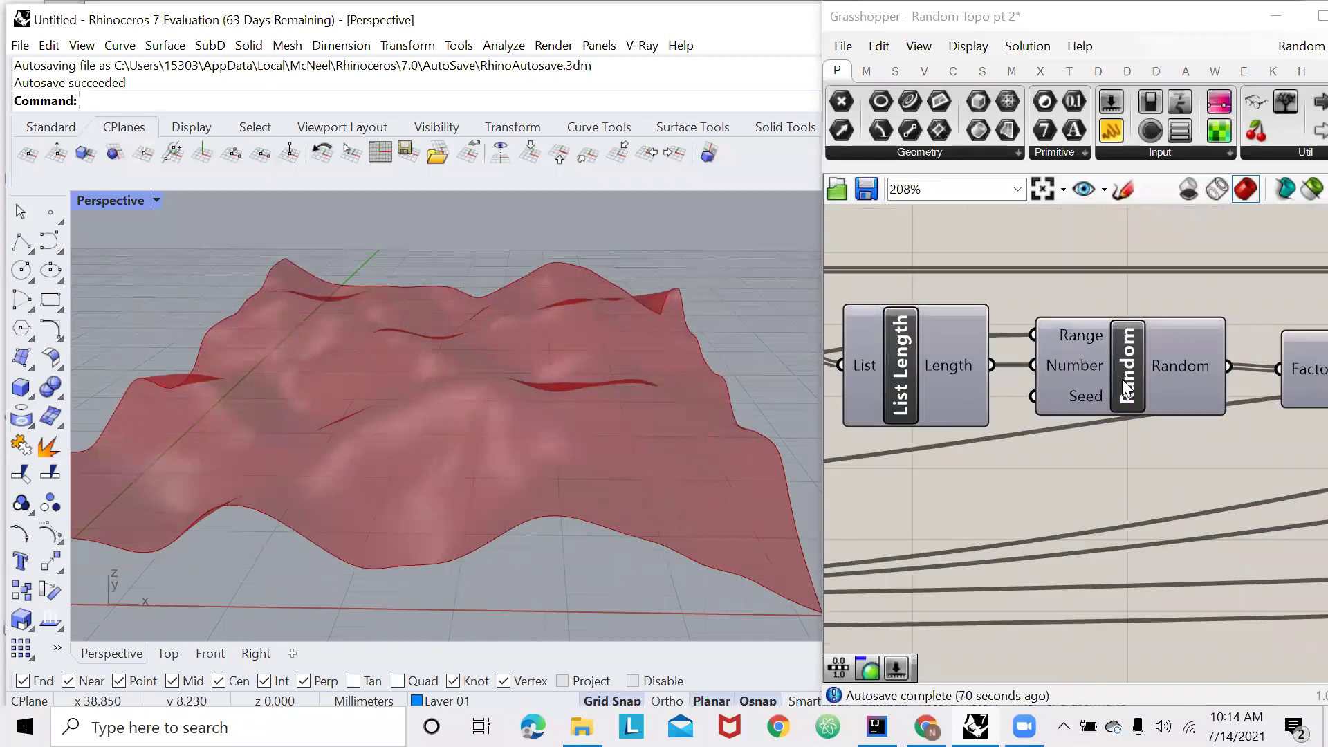
left_click(1122, 379)
double_click(1039, 470)
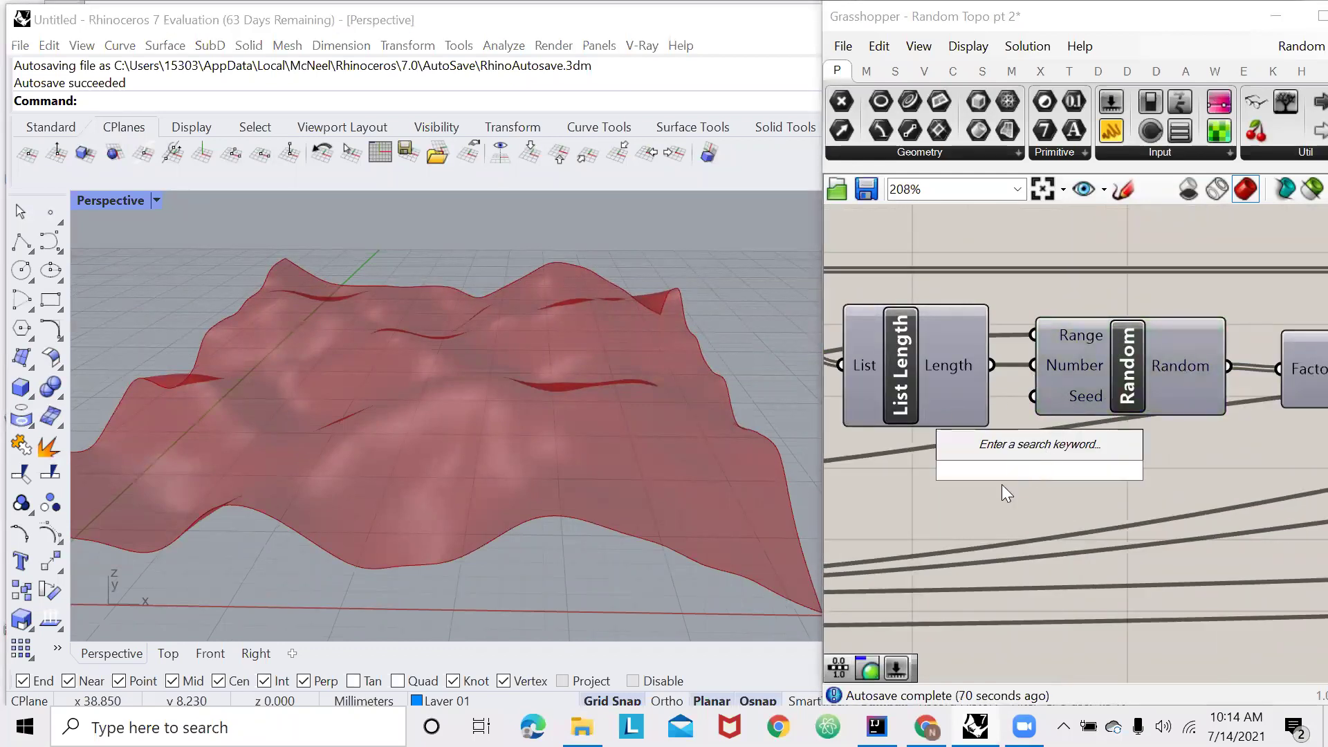
type("44")
key("Return")
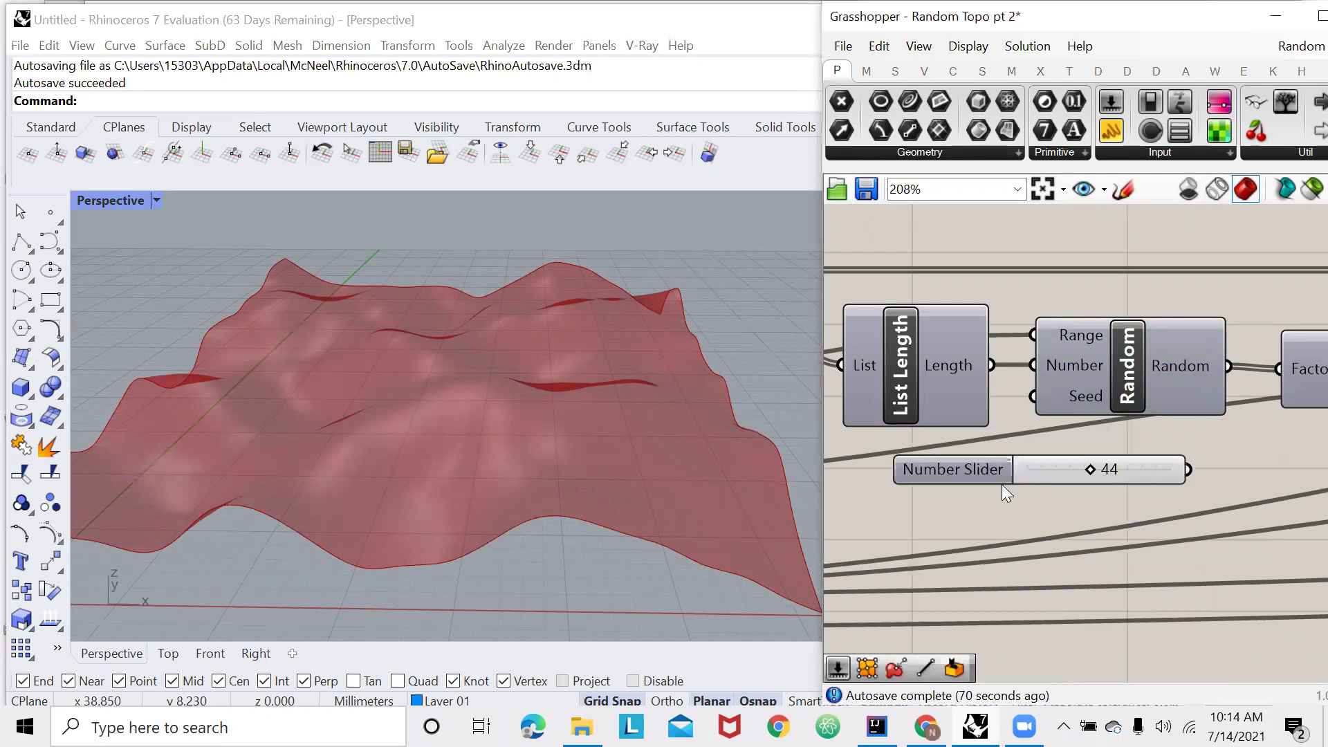
left_click_drag(1185, 469, 1034, 396)
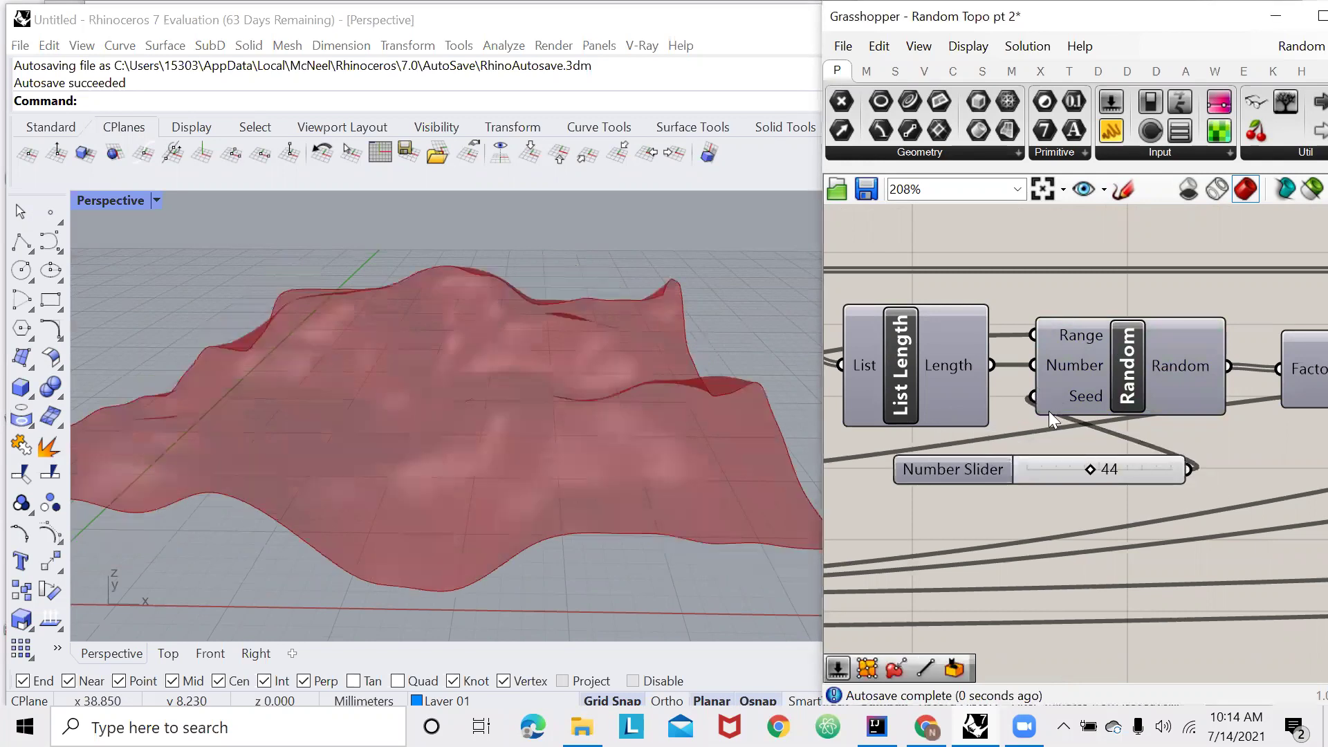
Set the seed number slider to 21 and feed it into the second Random component's Seed input as well.
scroll(1104, 471, "up", 2)
left_click_drag(1089, 466, 1145, 538)
scroll(967, 486, "down", 10)
scroll(948, 490, "up", 2)
scroll(948, 490, "up", 3)
scroll(1218, 619, "down", 5)
scroll(1107, 530, "down", 2)
scroll(991, 512, "up", 8)
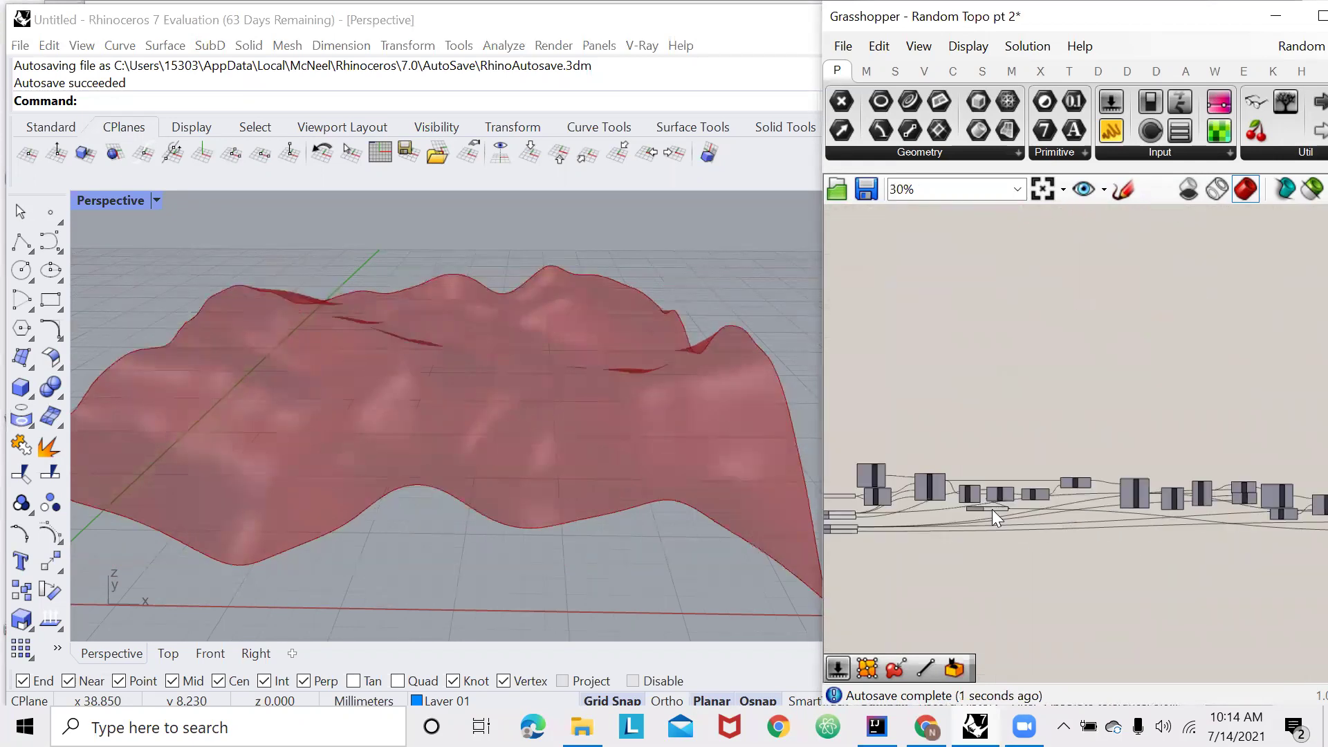
Rename the number slider feeding the random seeds to "Seed".
right_click(996, 530)
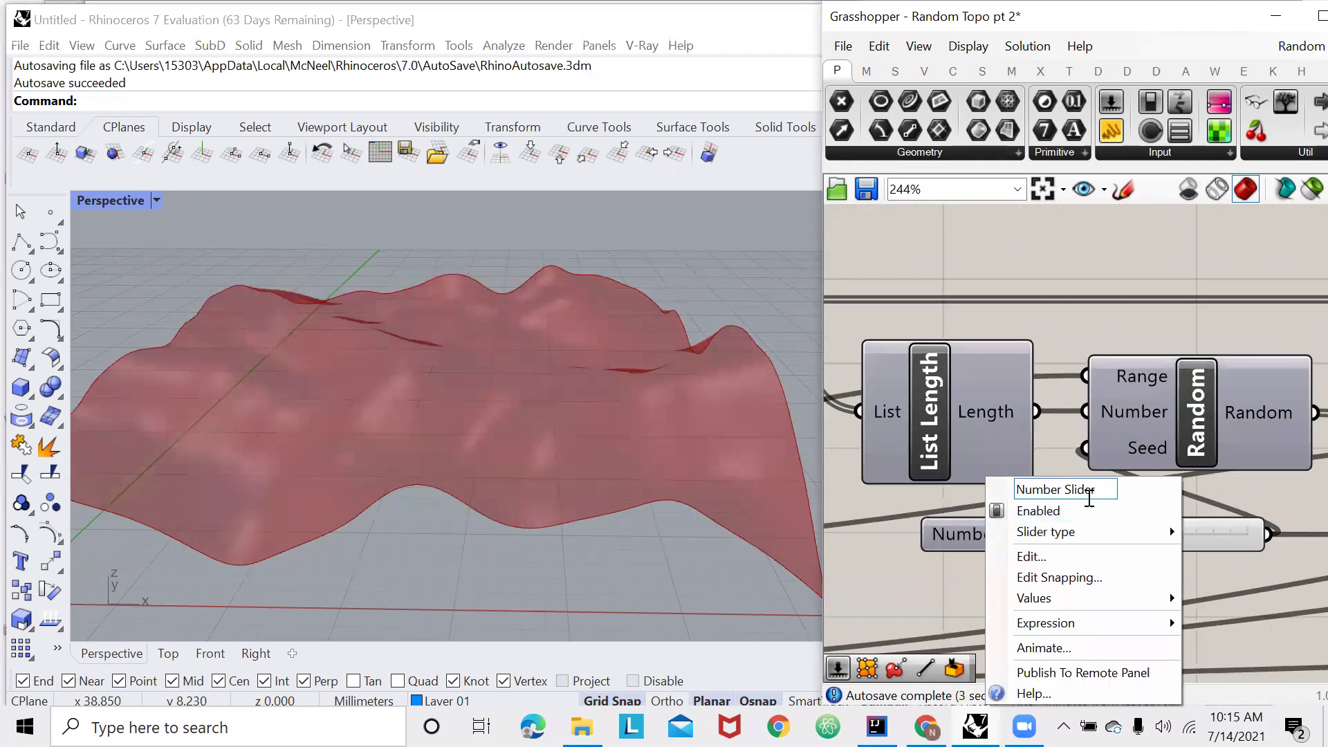
type("Seed")
key("Return")
scroll(1050, 534, "down", 3)
scroll(1050, 543, "up", 3)
left_click(1015, 544)
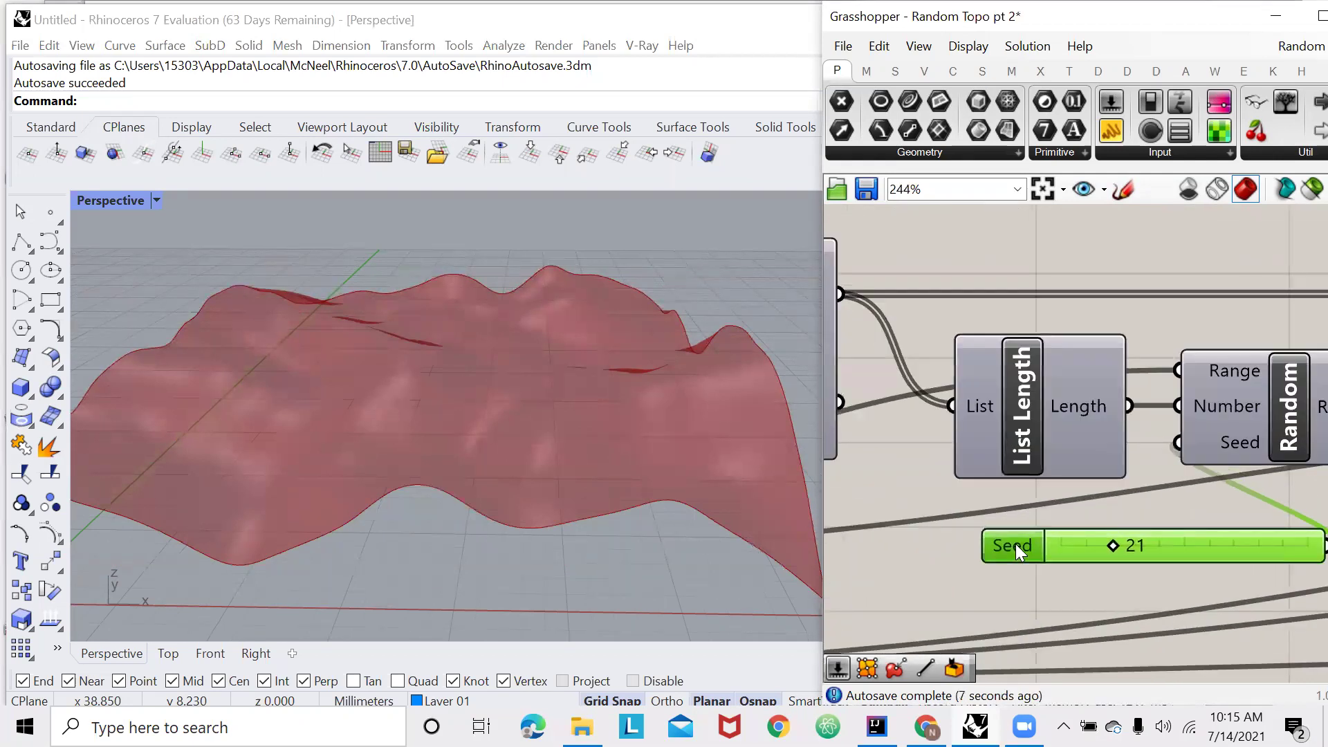
Move the Seed slider beneath the amplitude 2 slider and set its value to 15.
scroll(1292, 520, "down", 3)
left_click_drag(1228, 531, 903, 535)
left_click(957, 514)
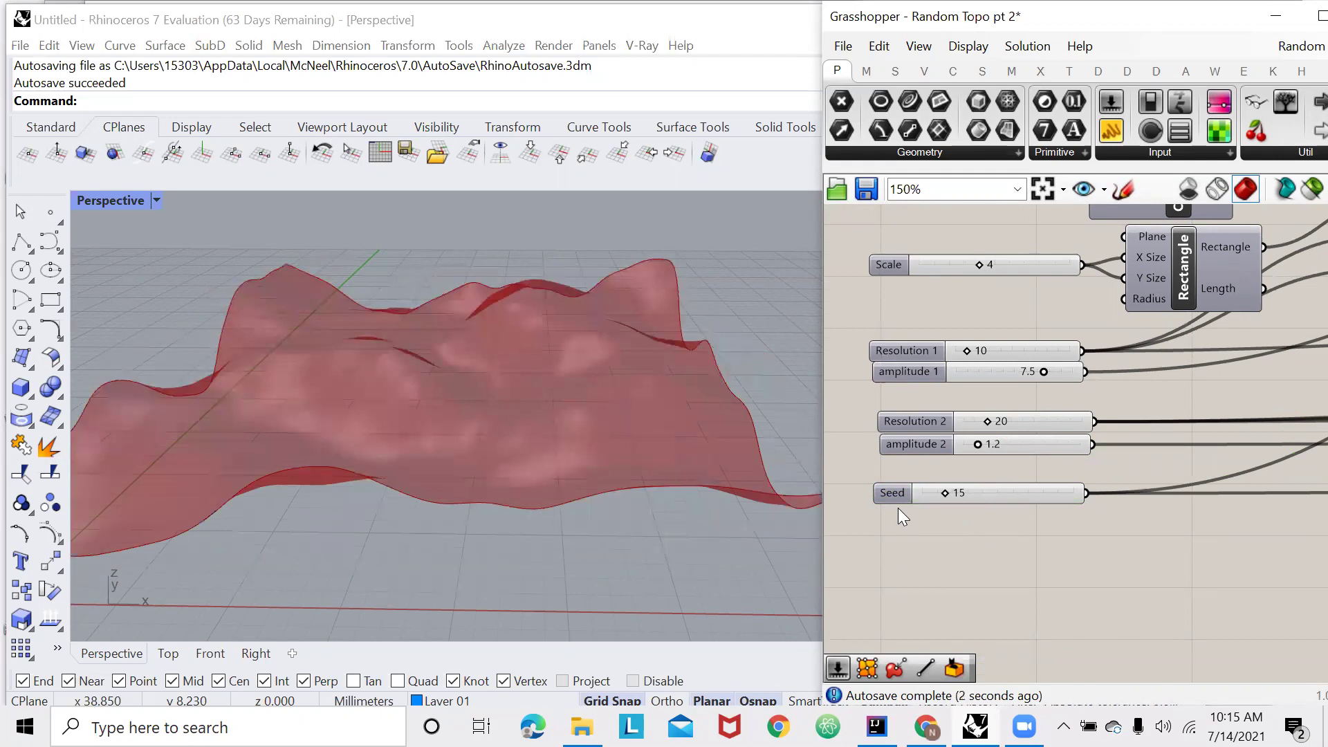
Add a Brep parameter beside Surface From Points and connect the Surface output to it.
scroll(915, 512, "down", 10)
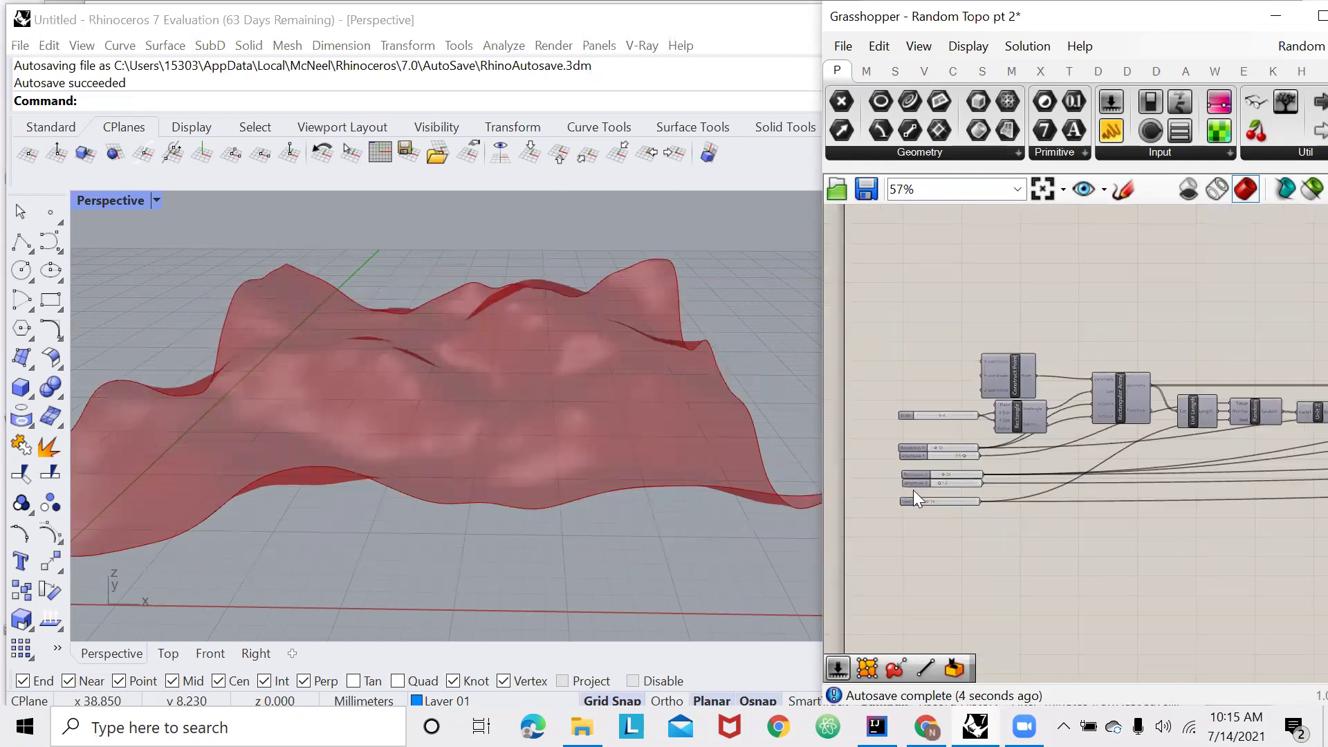
scroll(1151, 408, "up", 10)
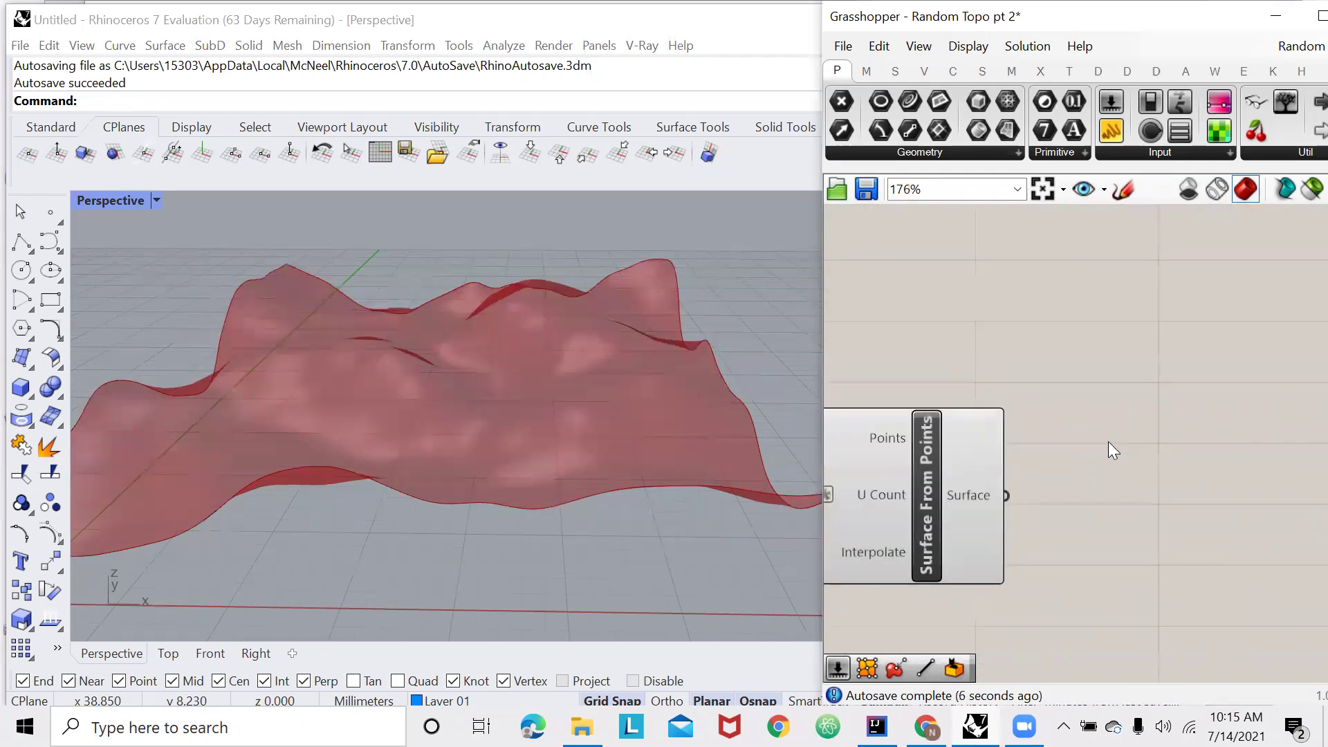
double_click(1103, 443)
type("brep")
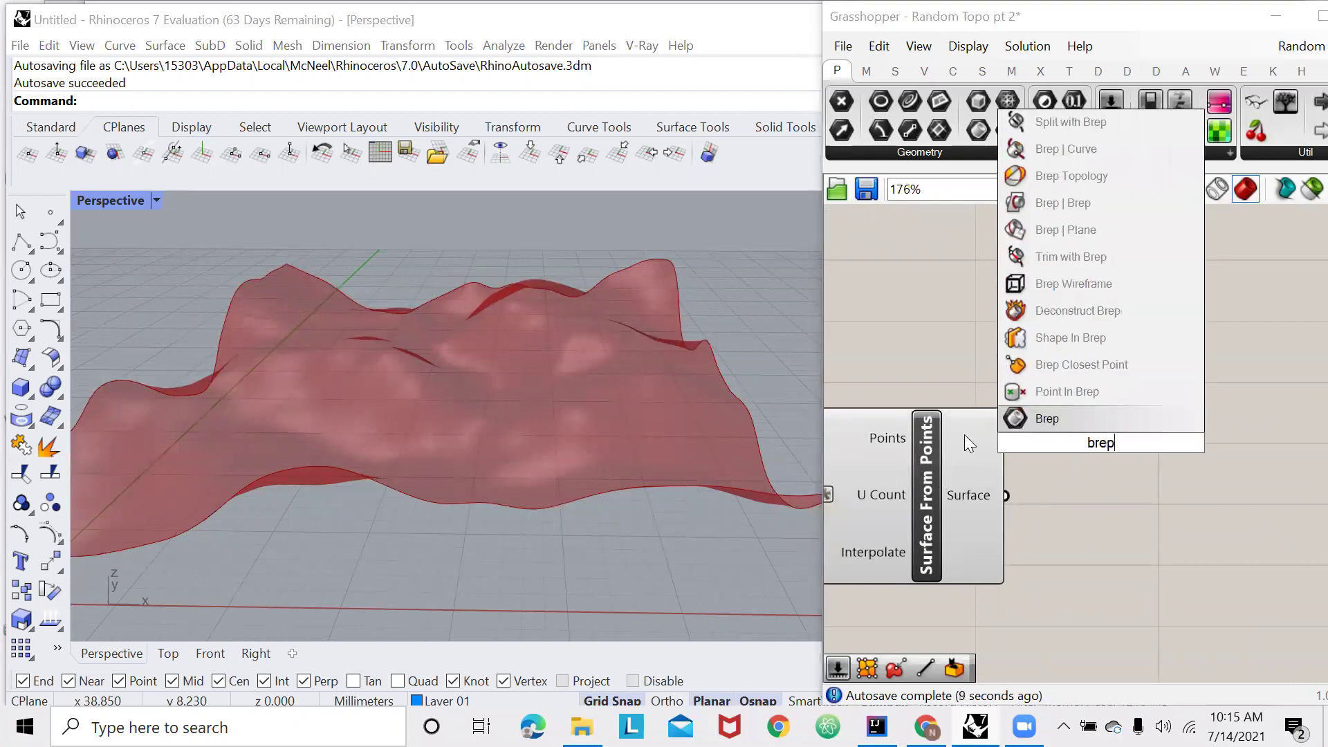
left_click(1057, 421)
left_click_drag(1098, 445, 1096, 490)
scroll(983, 563, "up", 2)
left_click_drag(1014, 469, 1100, 477)
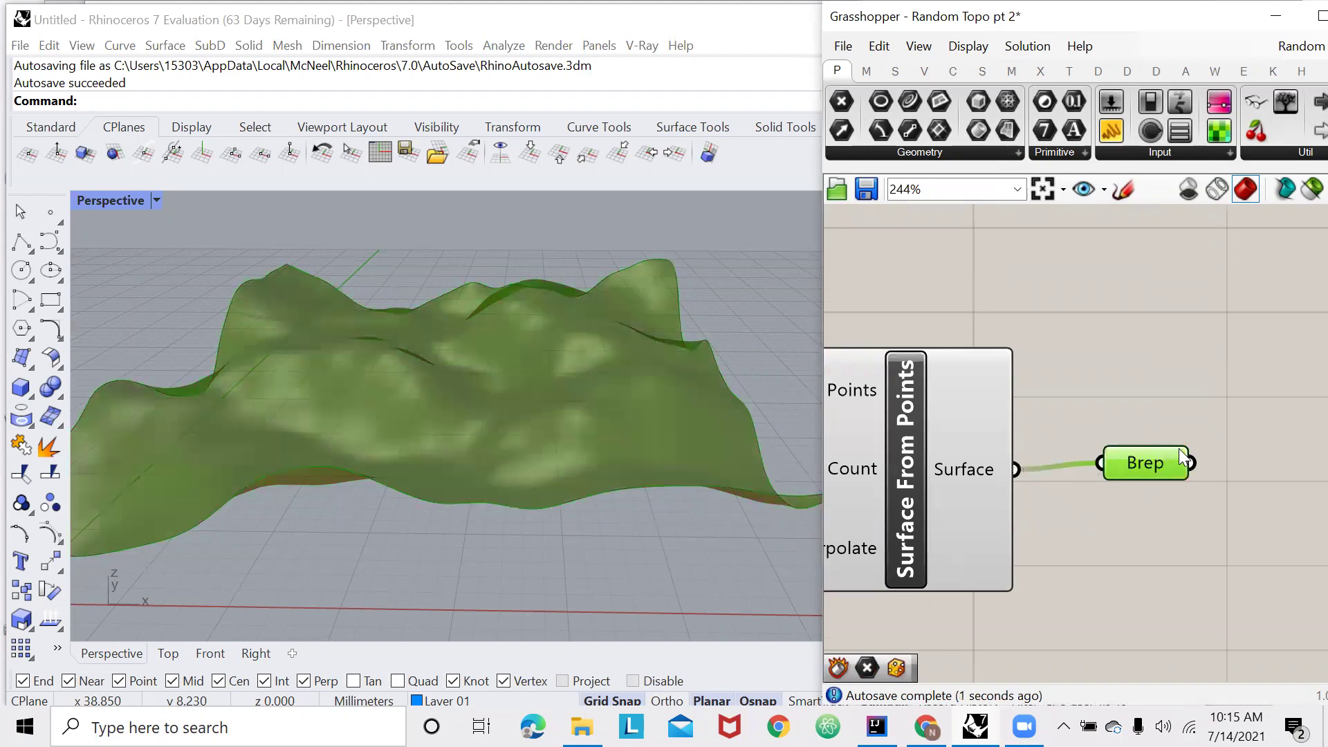
Move the connected Brep parameter to the empty canvas area below the Seed slider.
left_click_drag(1243, 400, 1067, 531)
left_click(1206, 400)
scroll(1226, 447, "down", 6)
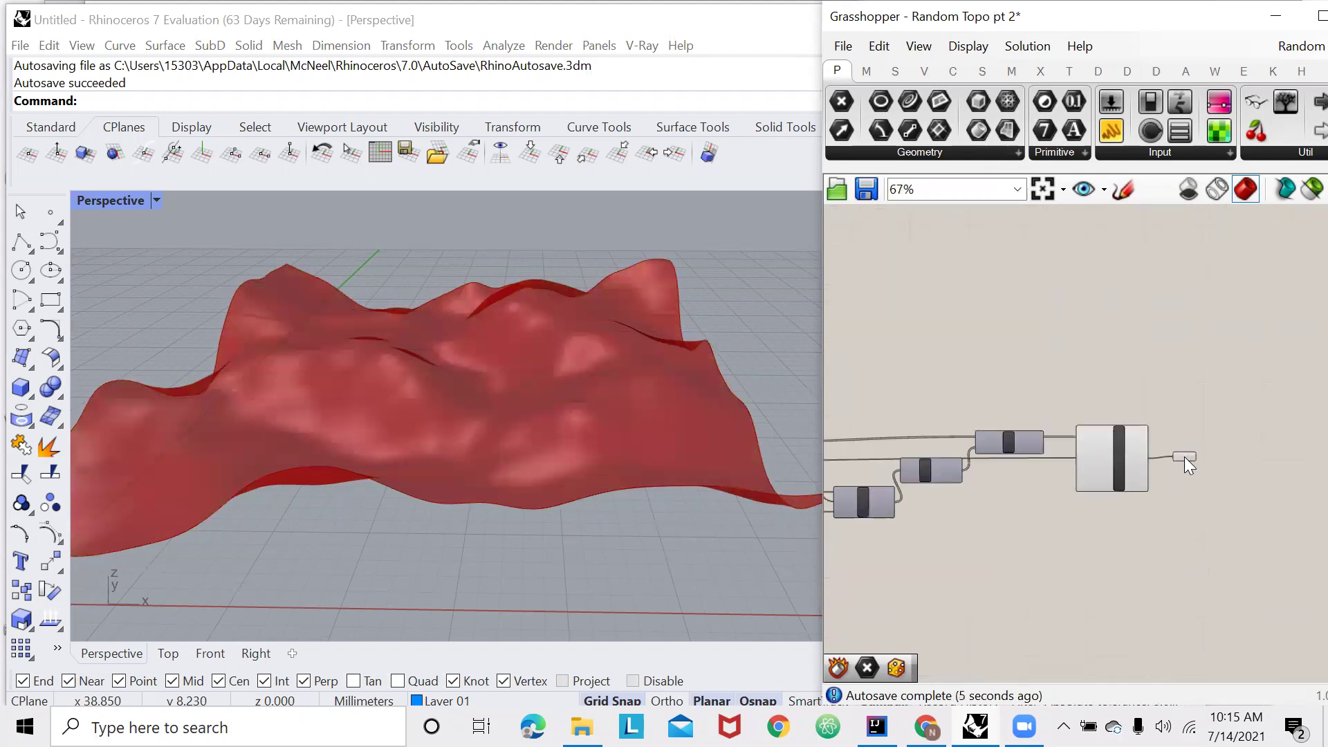
scroll(1184, 457, "up", 3)
left_click(1184, 456)
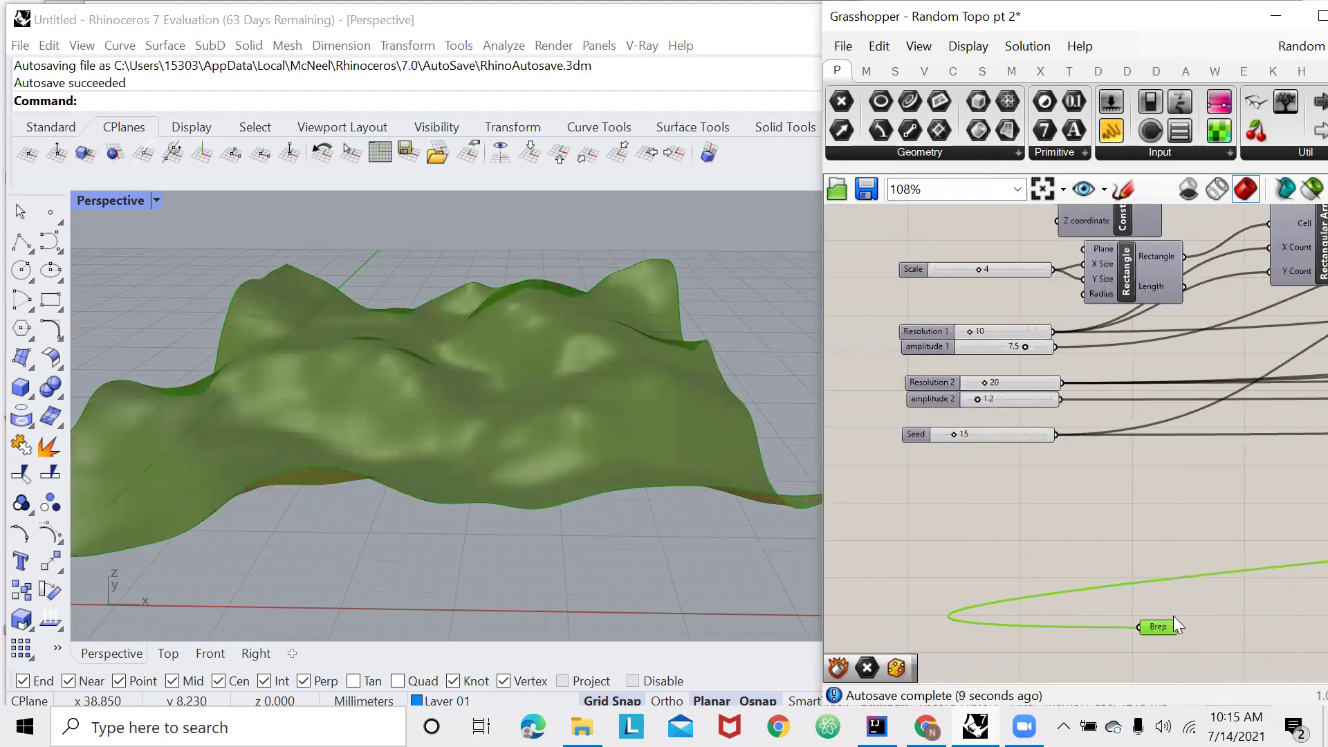
left_click(1100, 545)
scroll(875, 489, "down", 1)
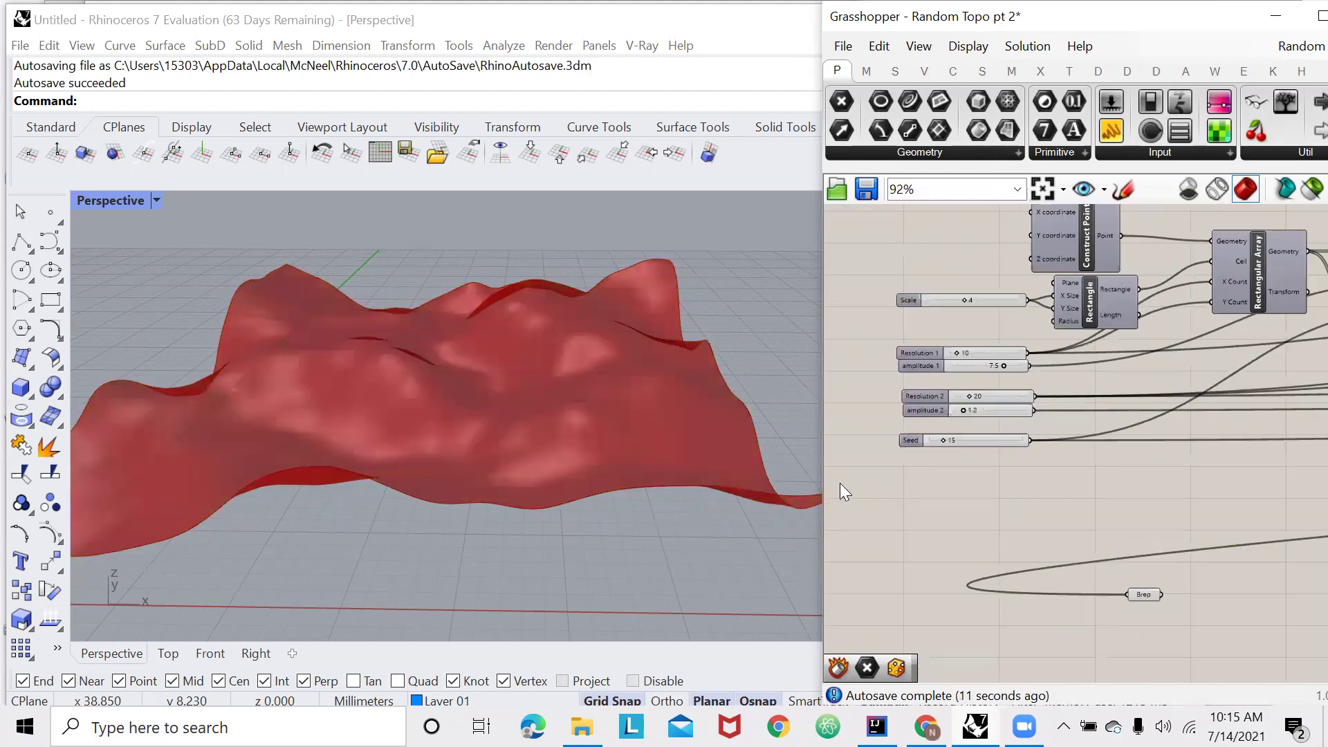
Widen the Grasshopper window over part of the Rhino viewport to enlarge the canvas.
left_click_drag(818, 492, 659, 488)
scroll(749, 390, "down", 5)
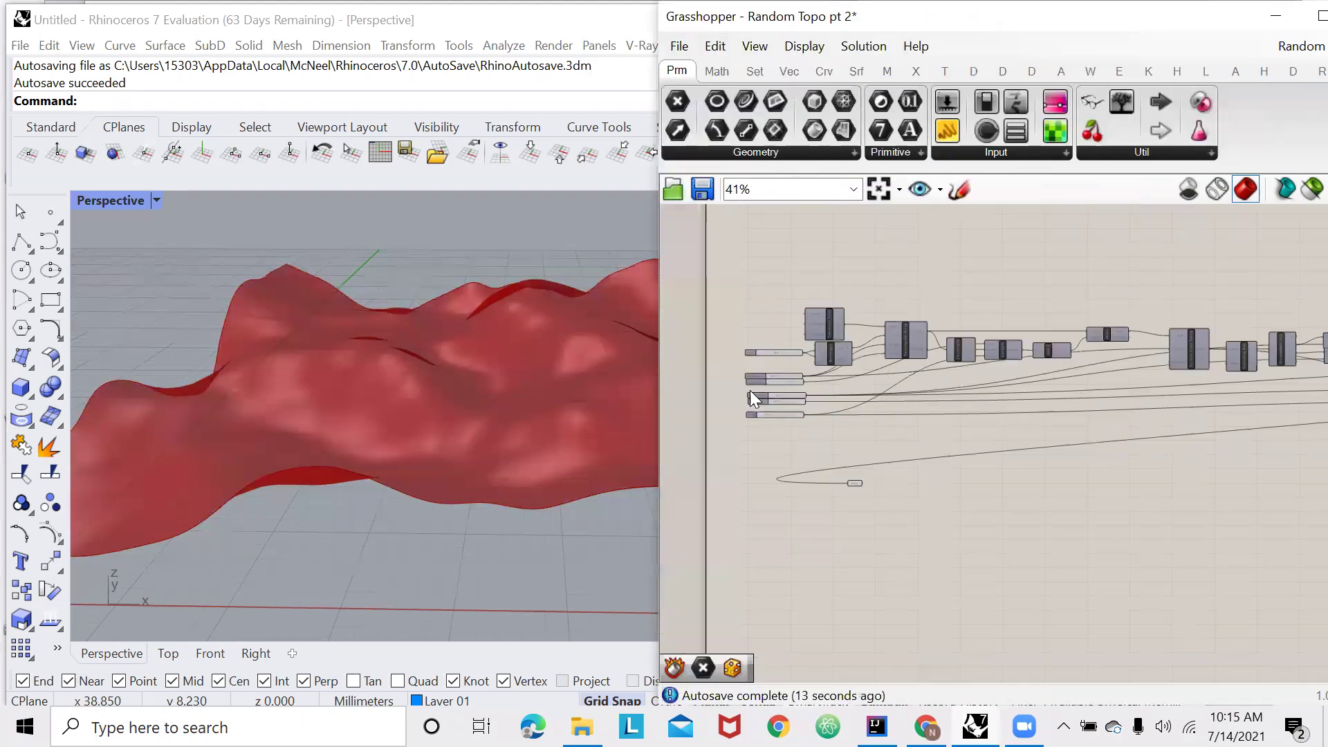
scroll(737, 387, "down", 3)
left_click_drag(1306, 302, 721, 410)
left_click(800, 480)
Add a Bounding Box component and connect the Brep parameter to its Content input.
scroll(796, 450, "up", 14)
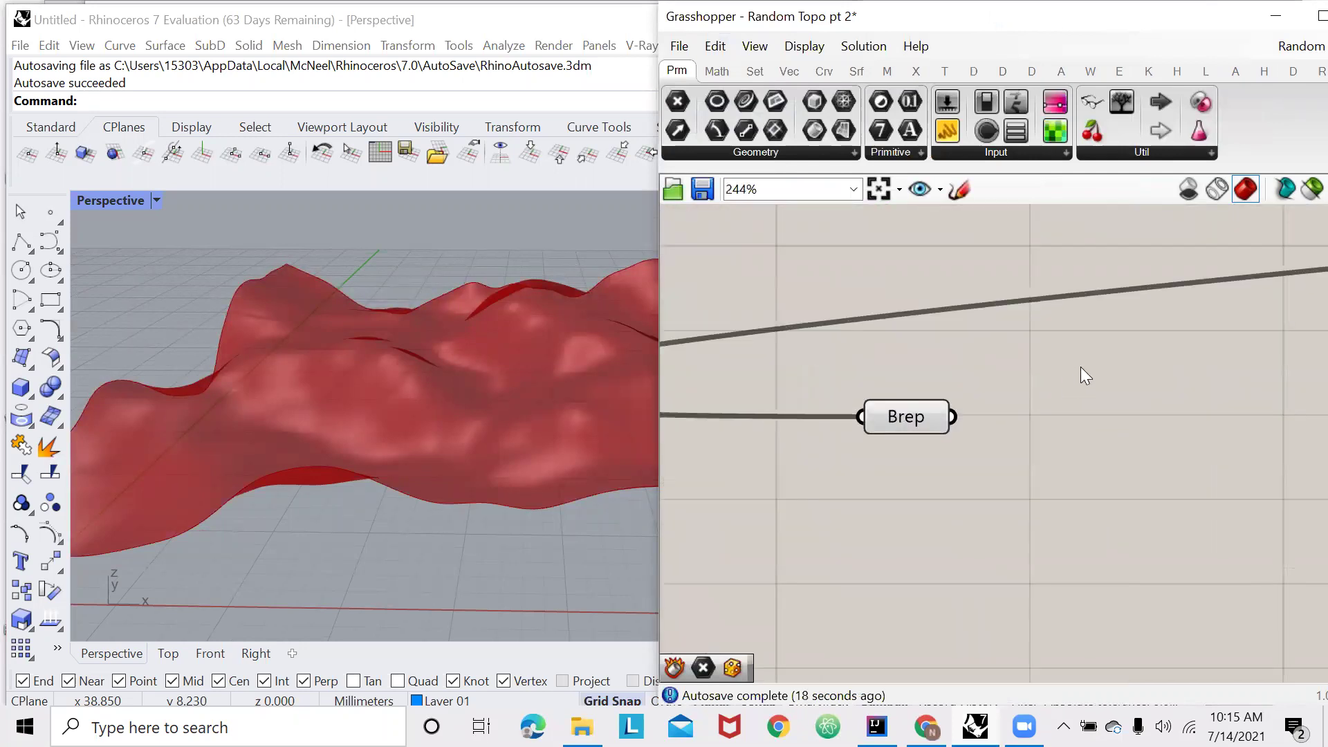
double_click(1085, 364)
type("bounding")
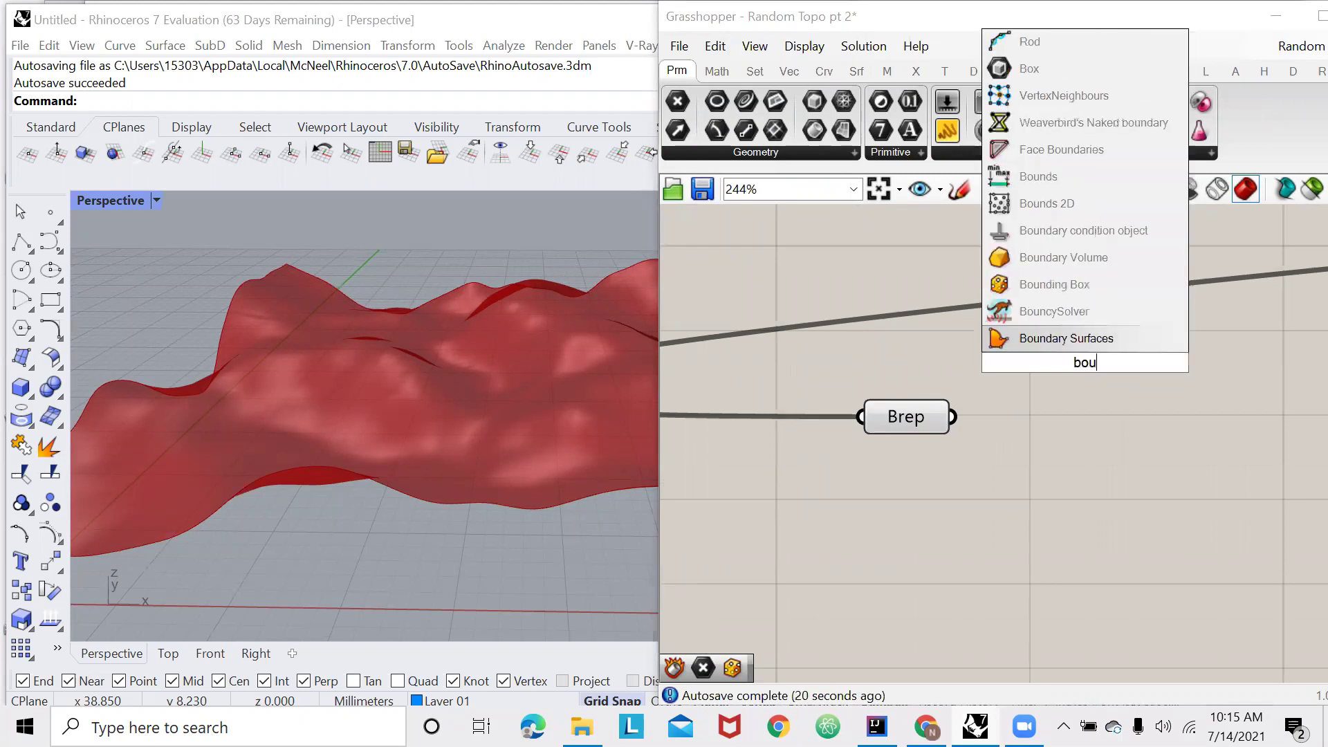
left_click(1055, 338)
left_click_drag(953, 416, 1037, 405)
left_click(741, 452)
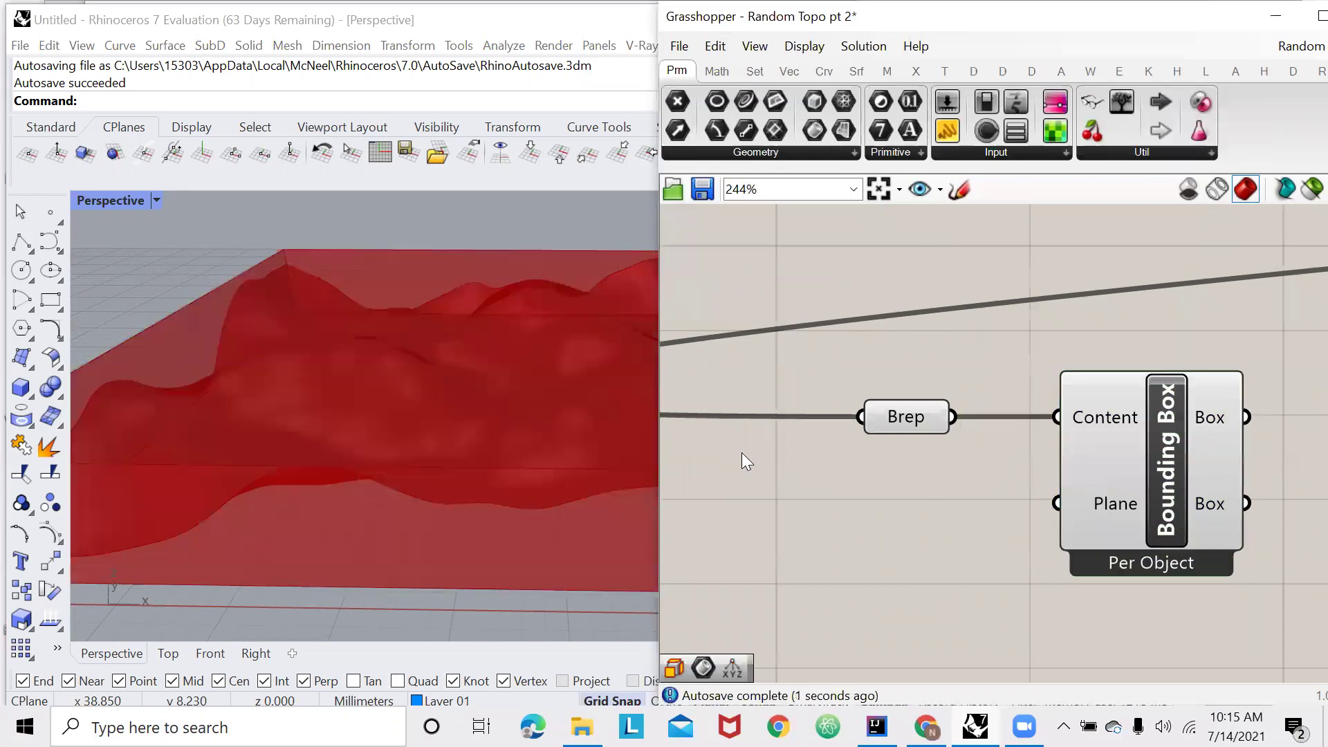
Add a Deconstruct Box component and connect the Bounding Box's Box output to it.
scroll(1089, 440, "down", 2)
double_click(1101, 432)
type("deco")
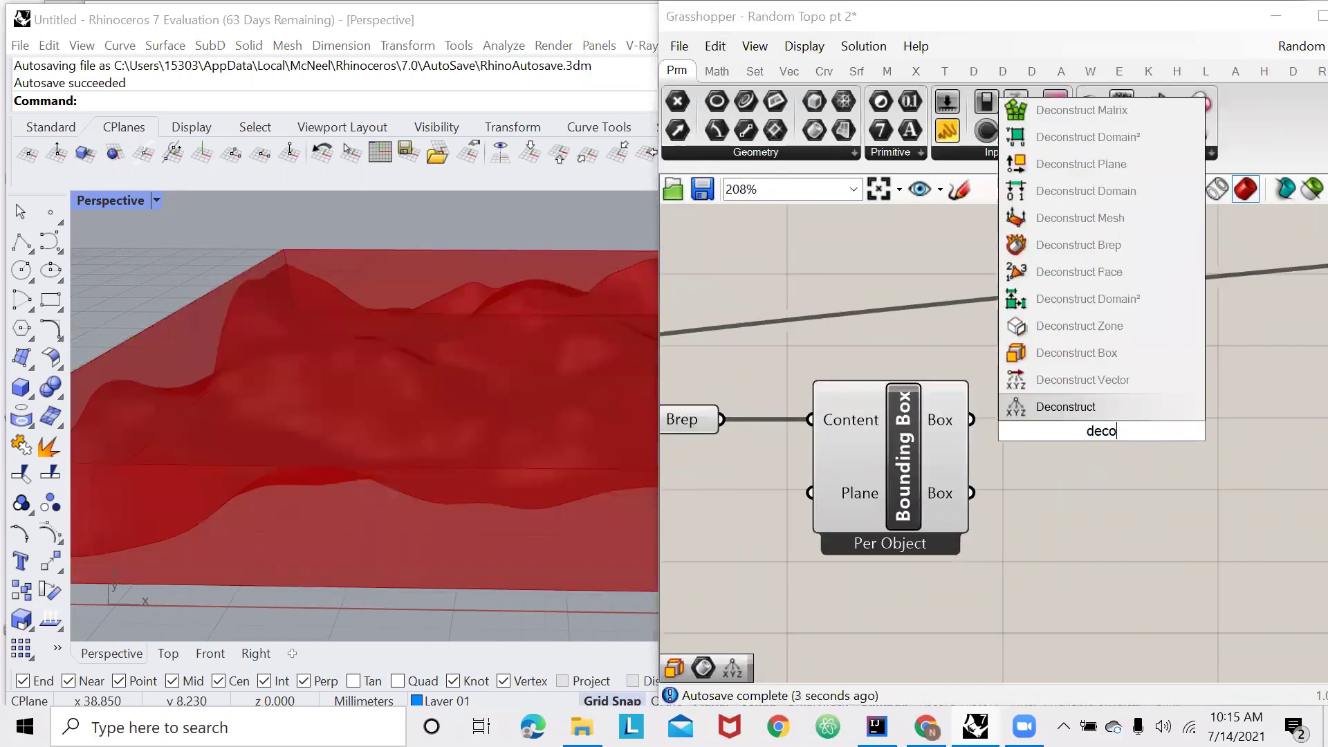
type("nstruct box")
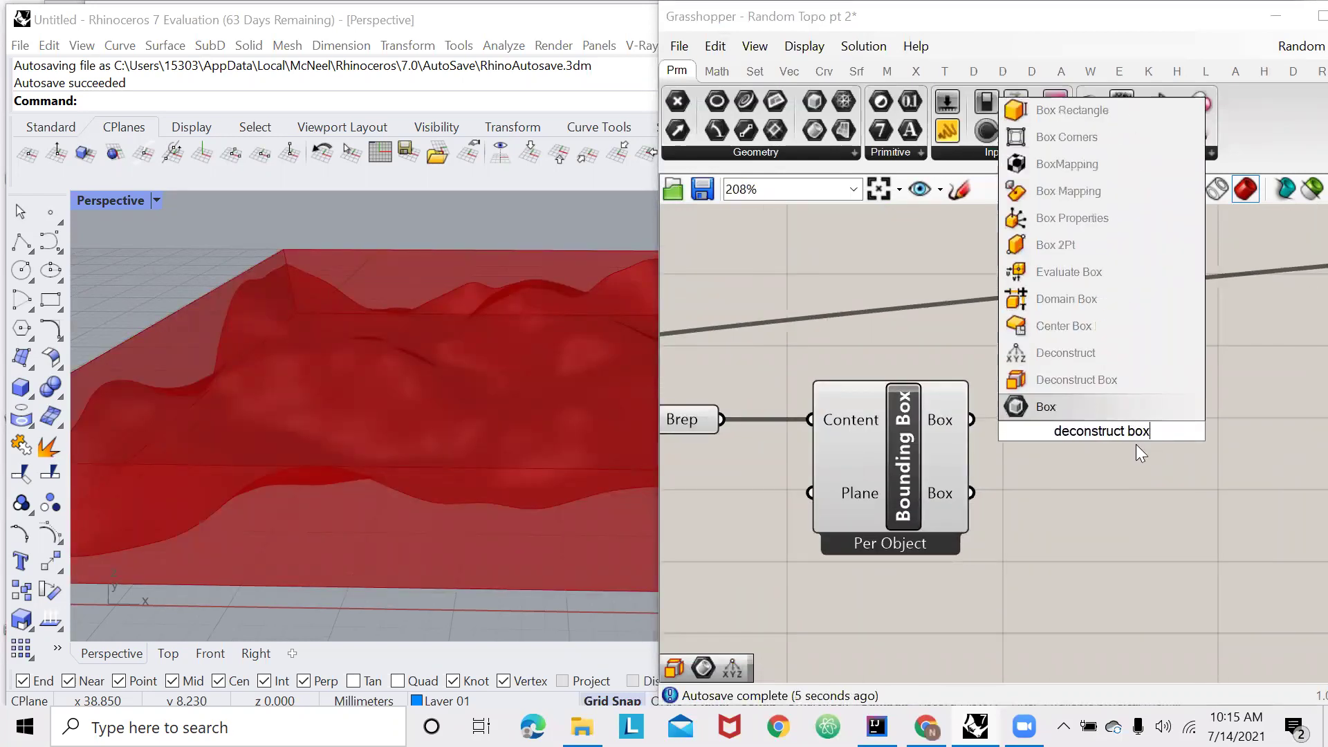
left_click(1093, 381)
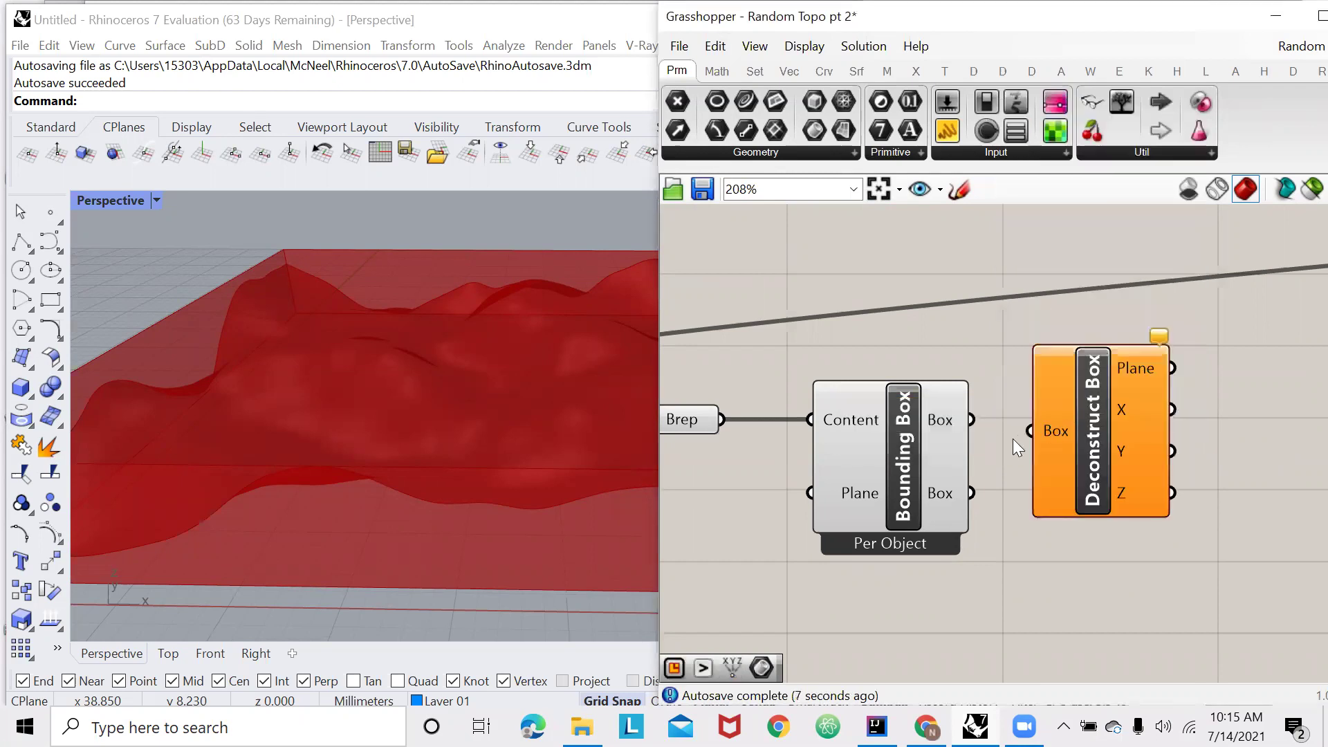
left_click_drag(994, 419, 1114, 426)
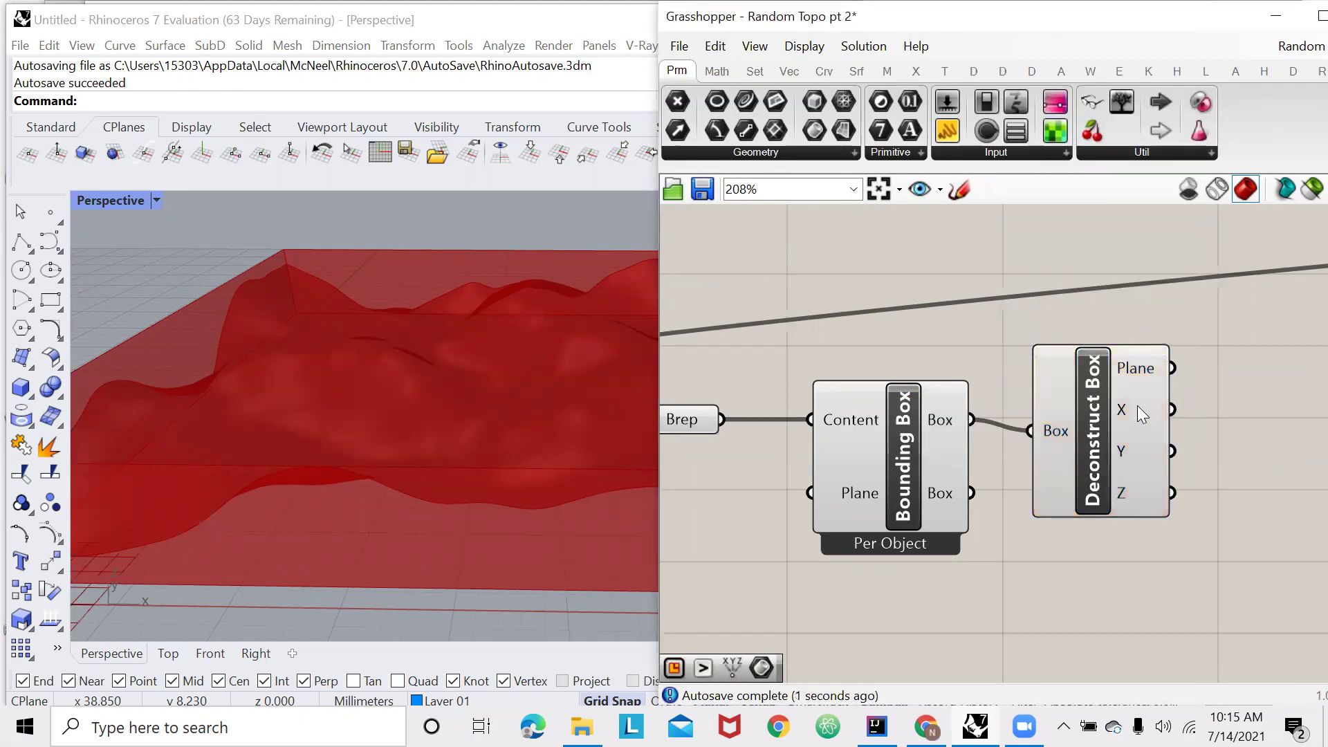
mouse_move(1129, 408)
Replace Deconstruct Box with a Deconstruct Brep component fed by the Bounding Box's Box output.
scroll(1097, 414, "down", 3)
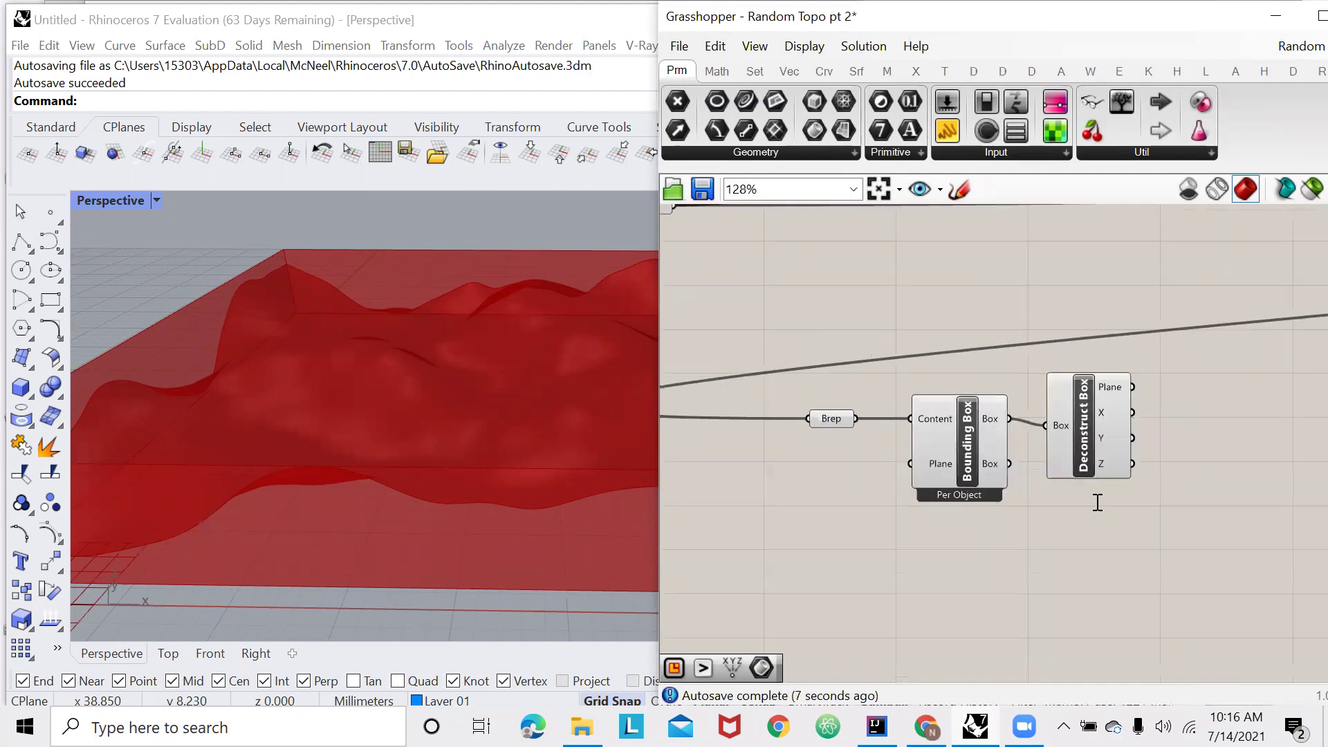
double_click(1096, 496)
type("deconstruct")
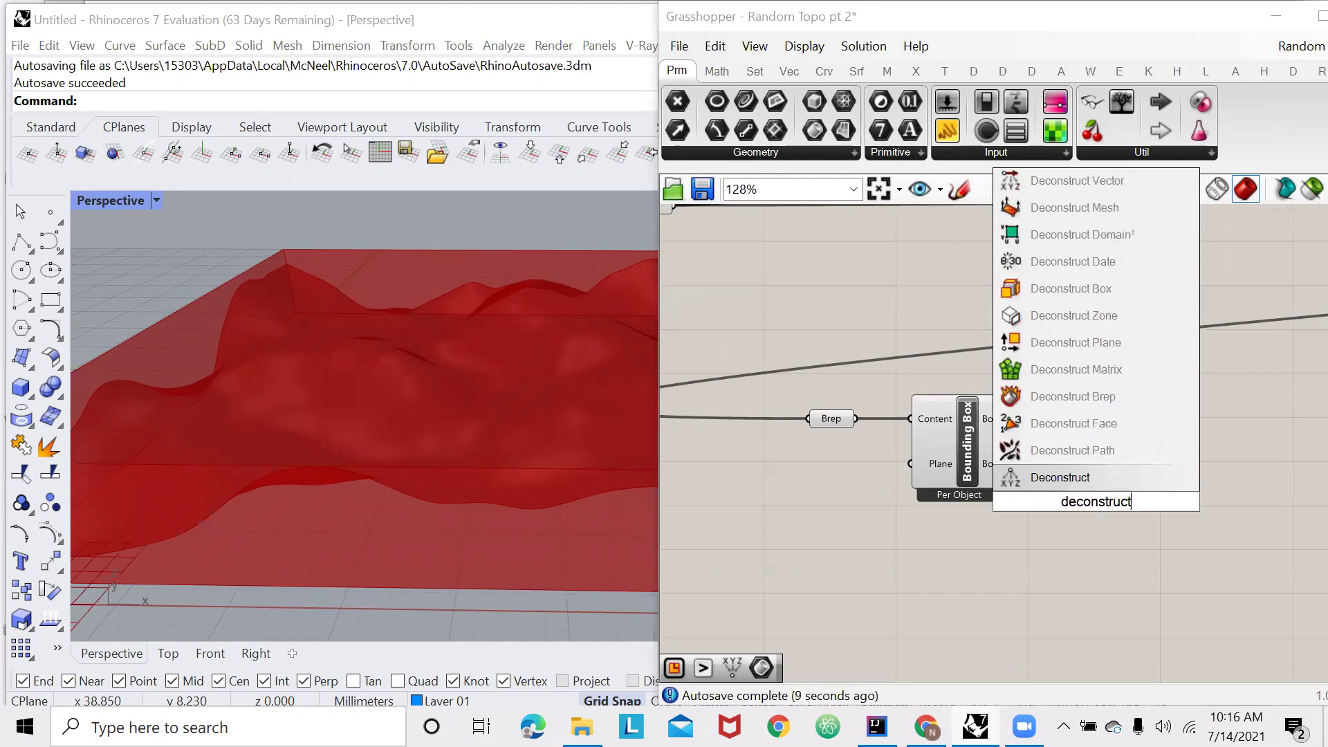
type(" bre")
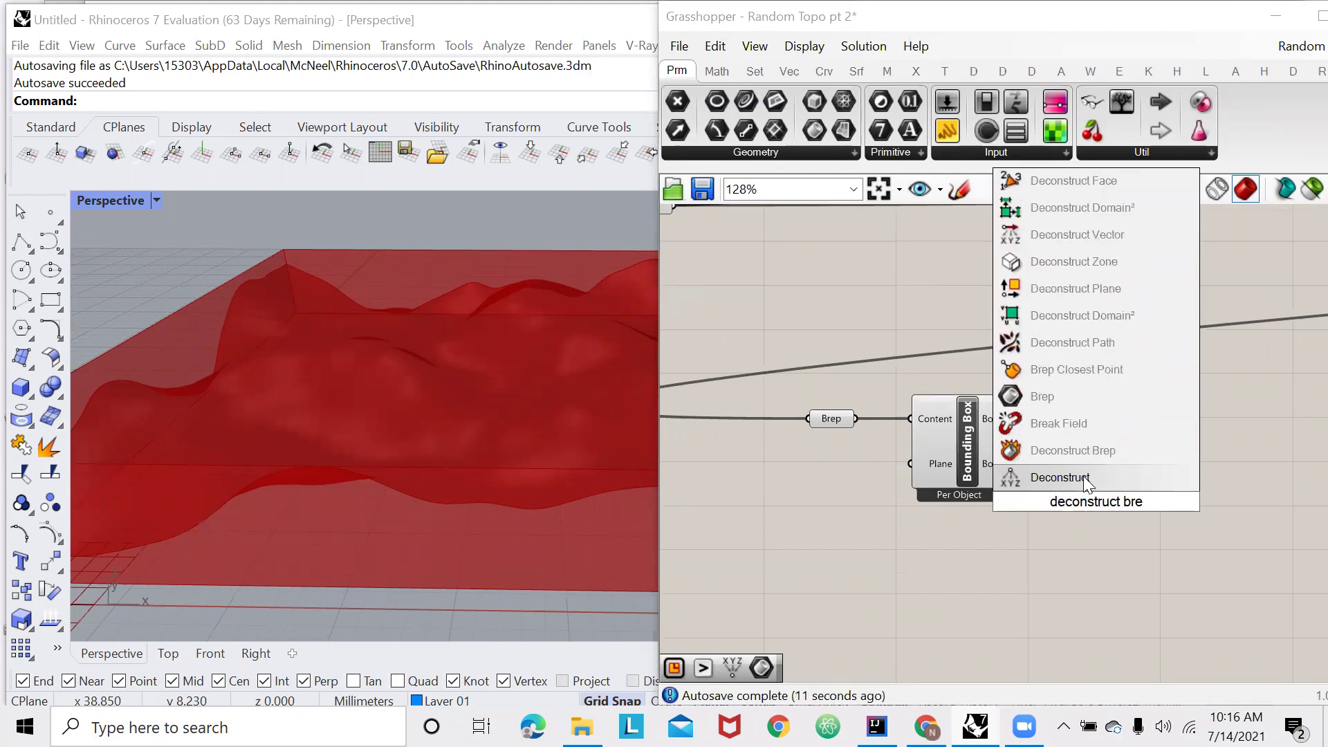
key("Return")
left_click_drag(1010, 419, 1053, 525)
left_click(1067, 422)
key("Delete")
left_click_drag(1121, 555, 1107, 458)
left_click(1111, 556)
scroll(1136, 472, "down", 3)
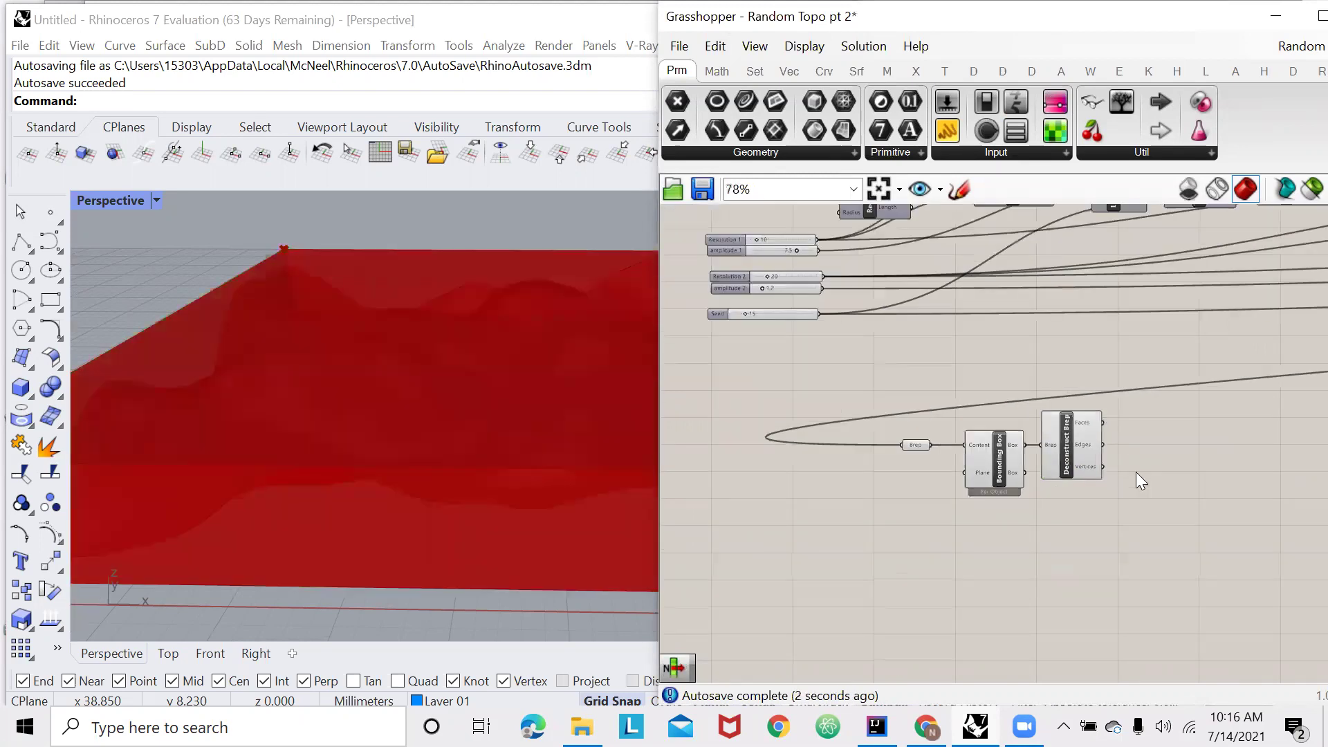
Add a List Item component and connect the Edges output of Deconstruct Brep to its List input.
scroll(1137, 473, "up", 4)
double_click(1131, 402)
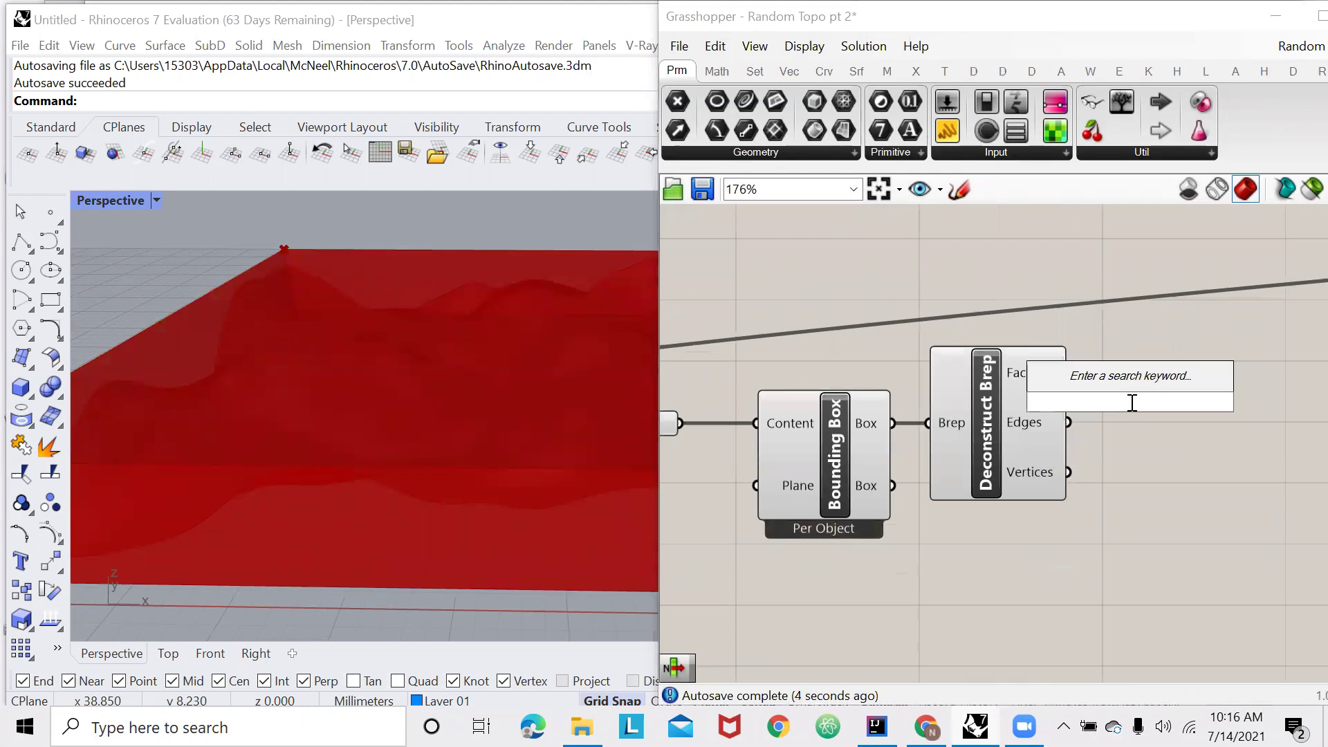
scroll(260, 372, "down", 4)
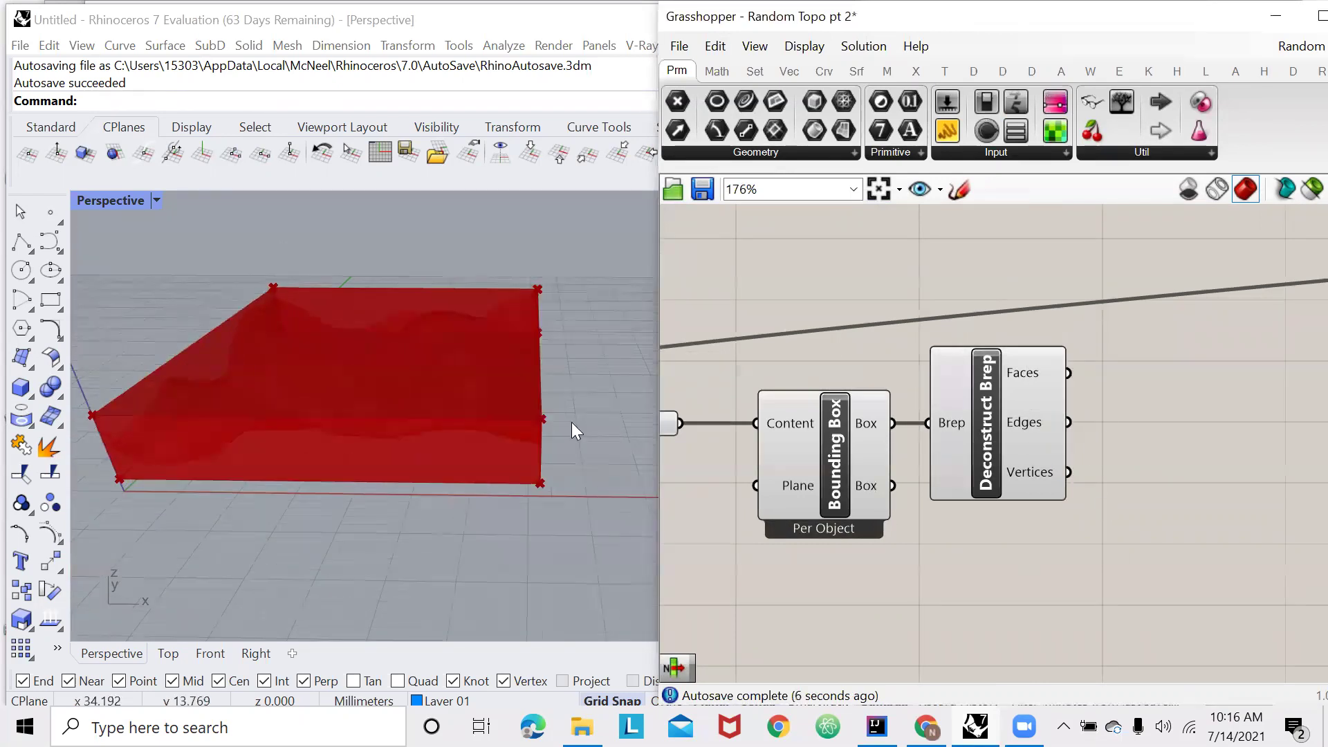
double_click(1151, 419)
type("list item")
key("Return")
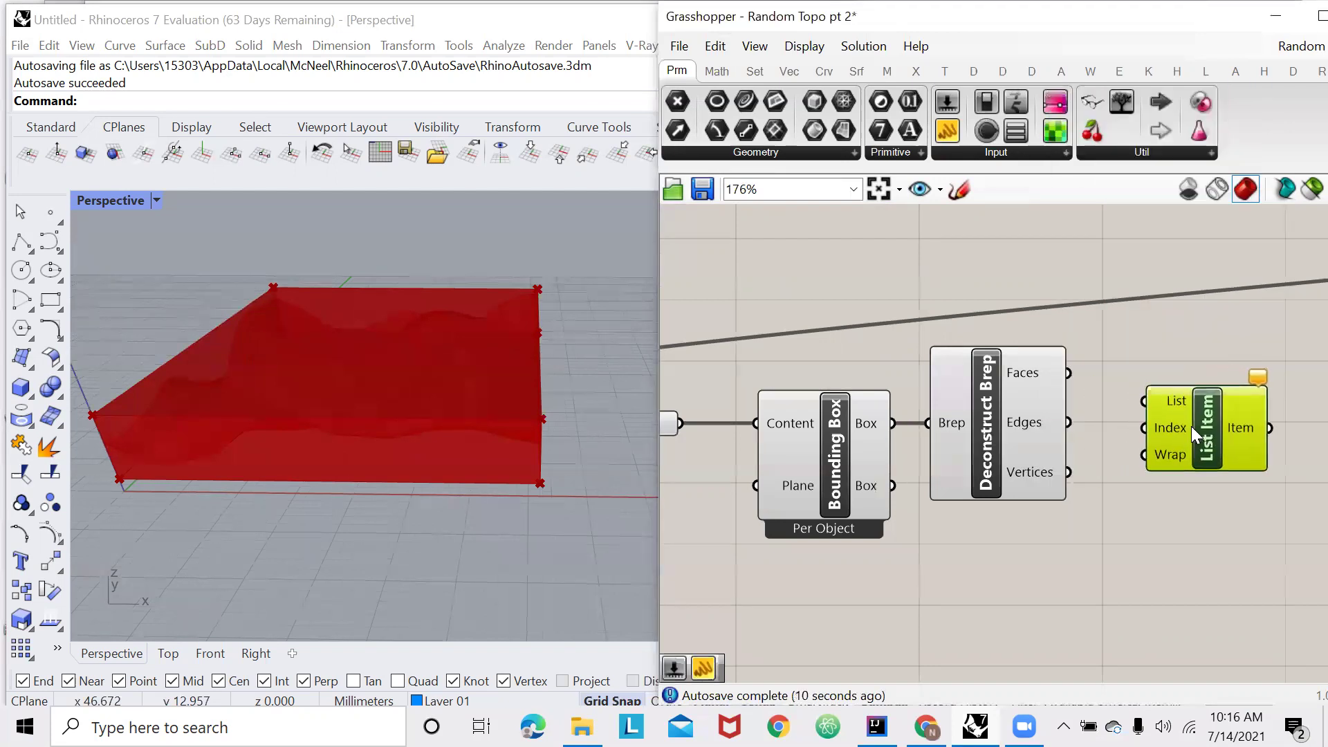
left_click_drag(1069, 422, 1146, 401)
scroll(979, 482, "down", 2)
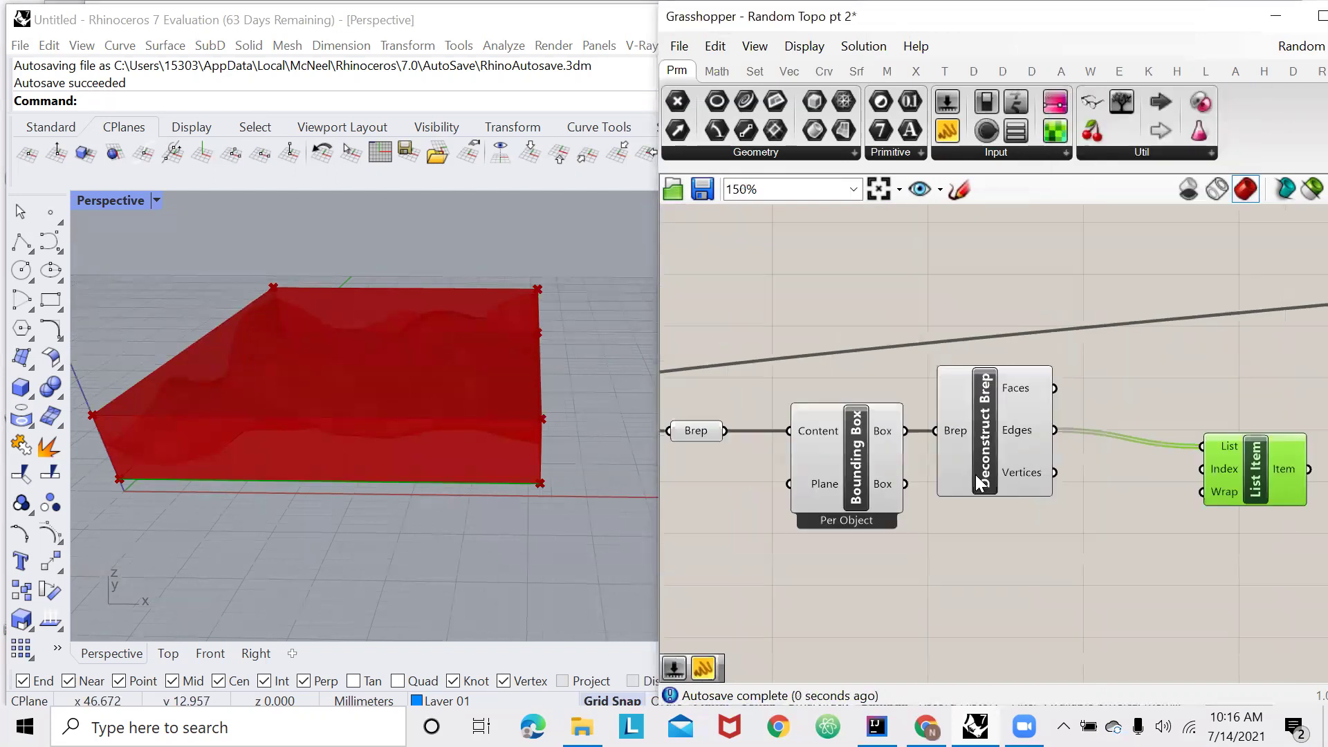
Add a number slider with the value 2 and connect it to the Index input of List Item.
scroll(979, 482, "up", 2)
double_click(1109, 565)
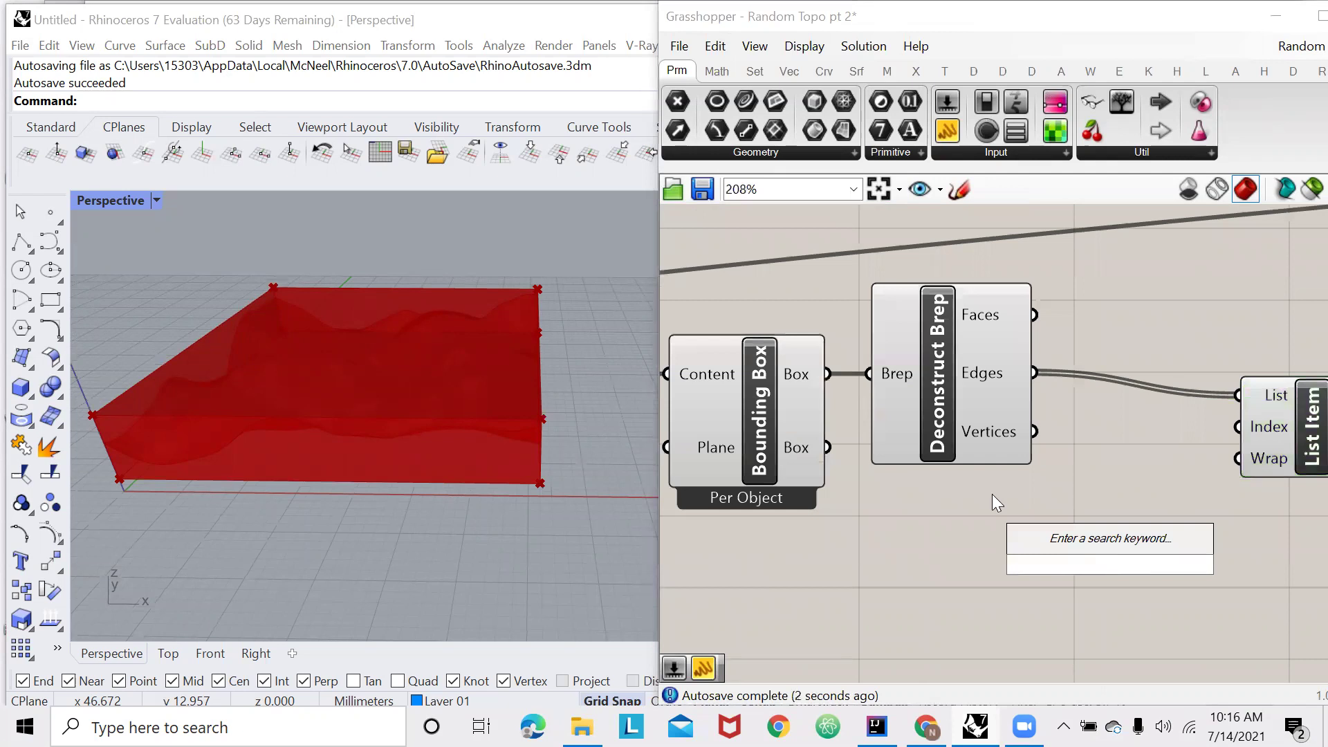
type("2")
key("Return")
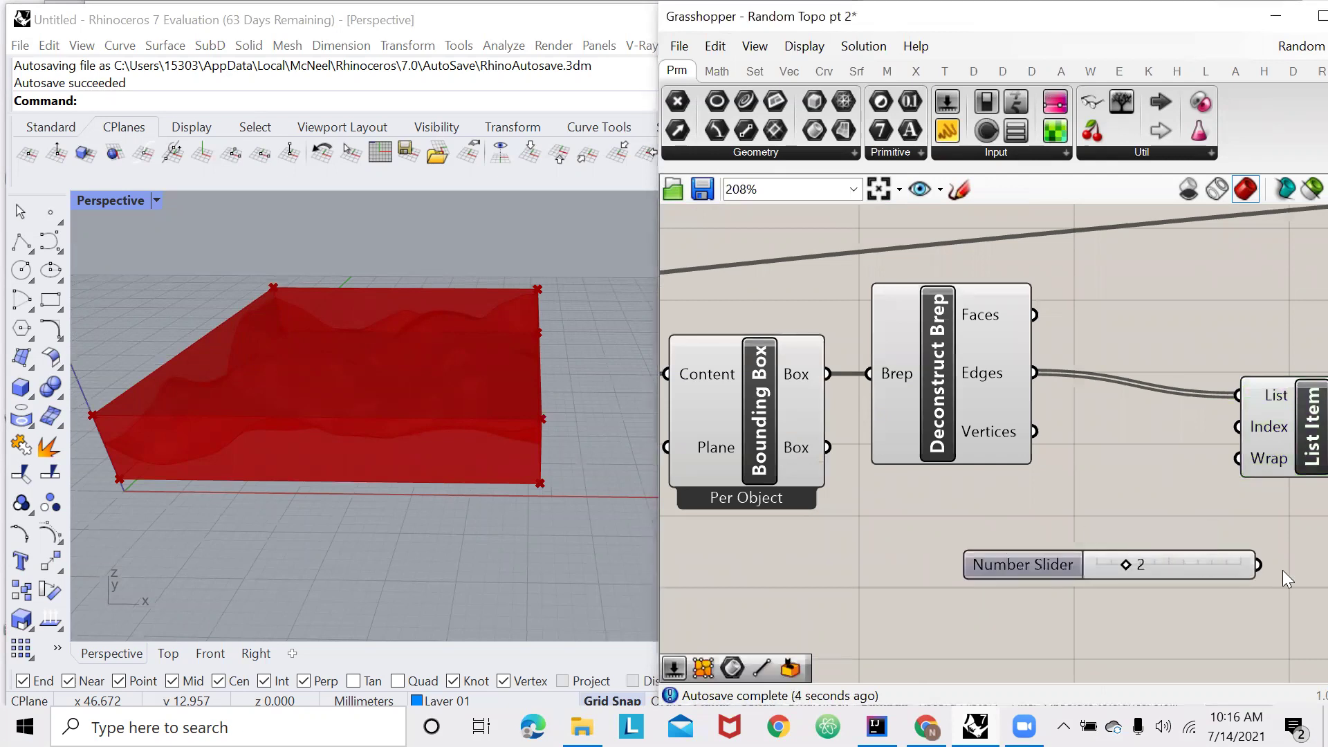
left_click_drag(1258, 564, 1239, 427)
scroll(1165, 443, "down", 2)
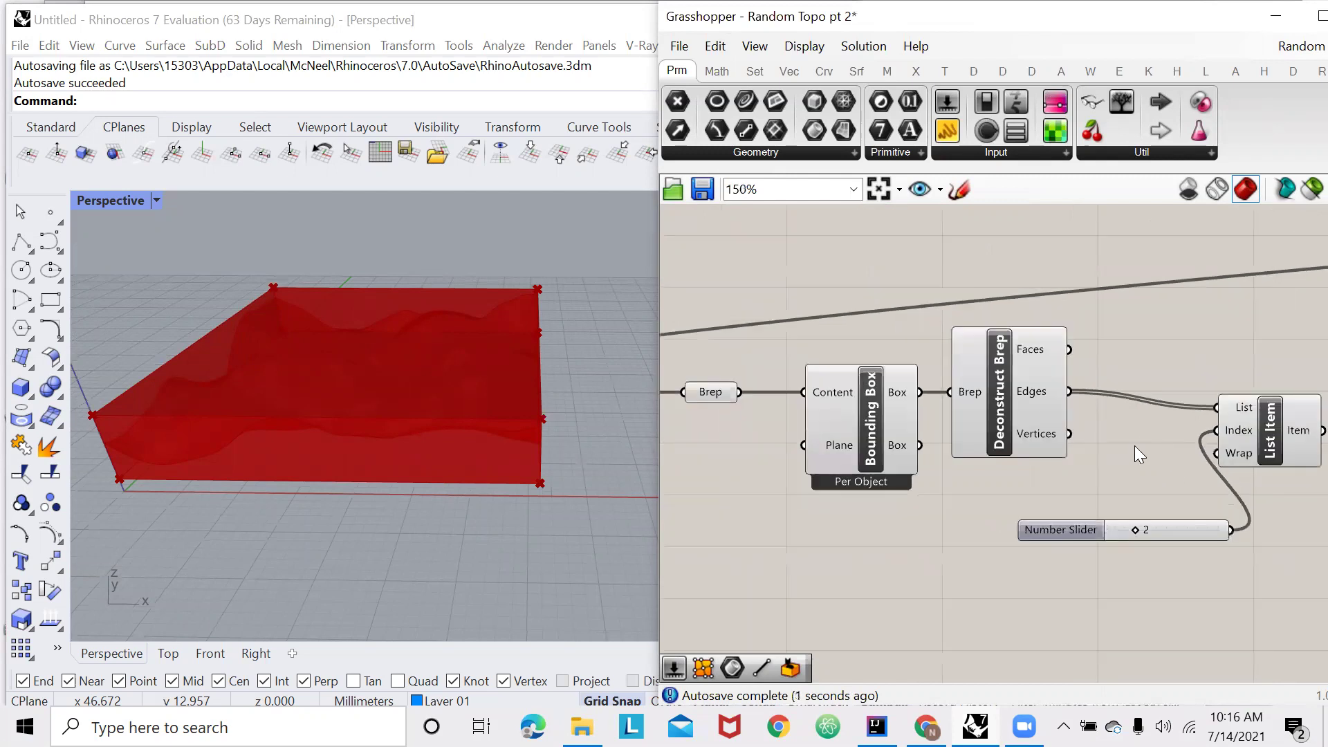
Turn off the preview of the Bounding Box and Deconstruct Brep components.
left_click_drag(1150, 312, 763, 475)
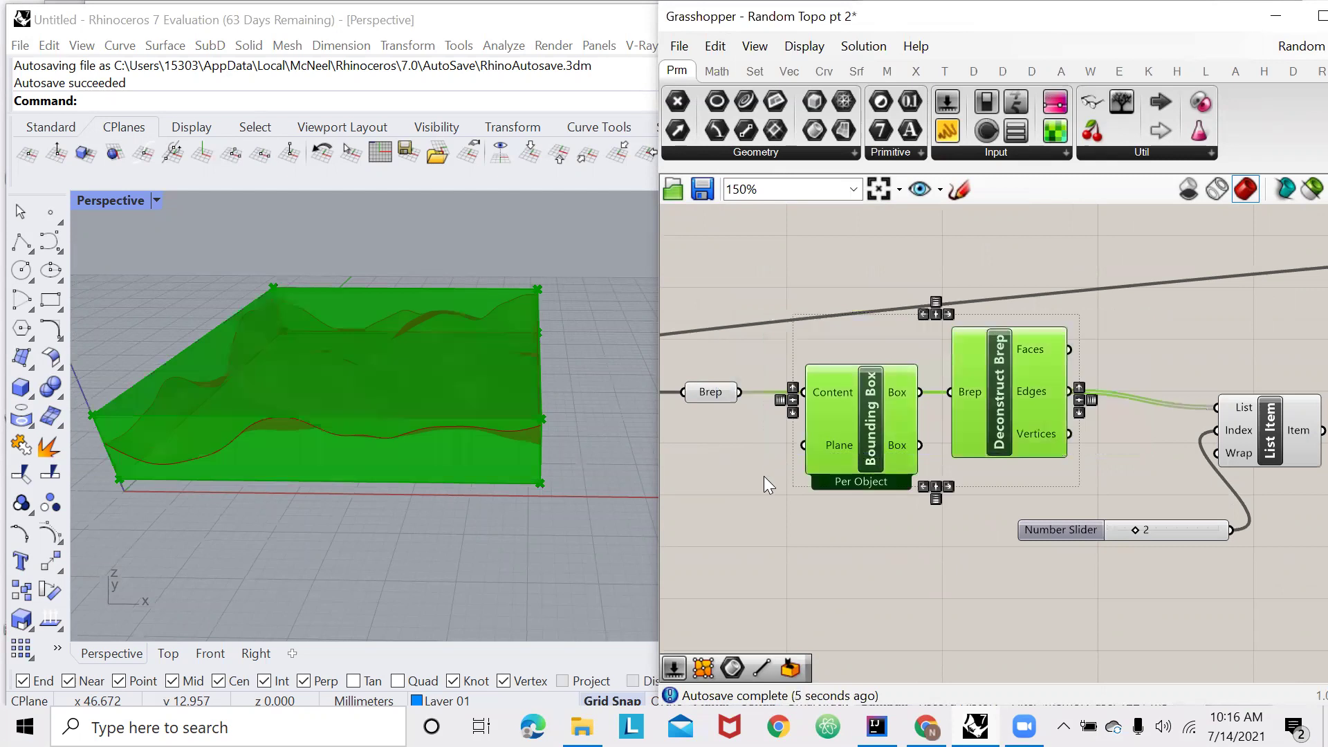
right_click(764, 476)
left_click(802, 451)
right_click_drag(570, 469, 614, 322)
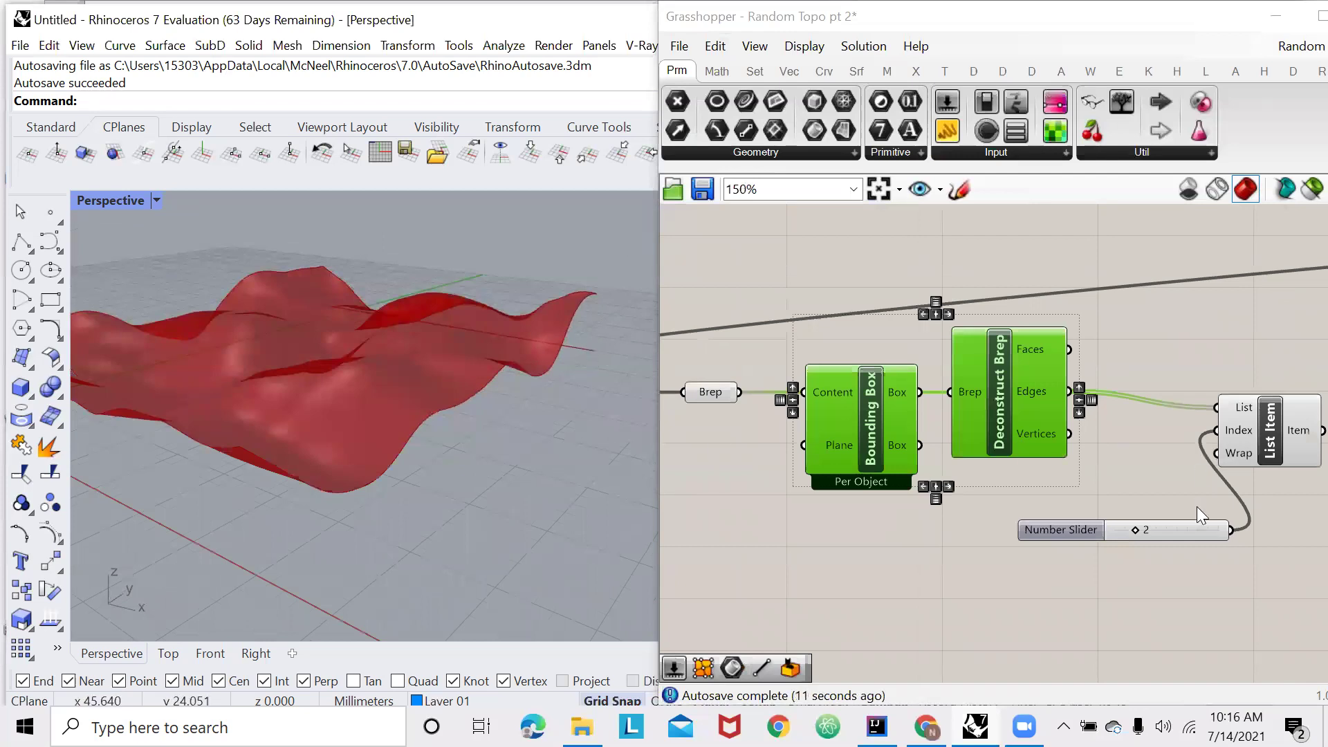
Set the List Item index slider to 0 and then 4 to check which bounding box edges are picked.
left_click(1137, 533)
left_click_drag(1141, 537, 1103, 543)
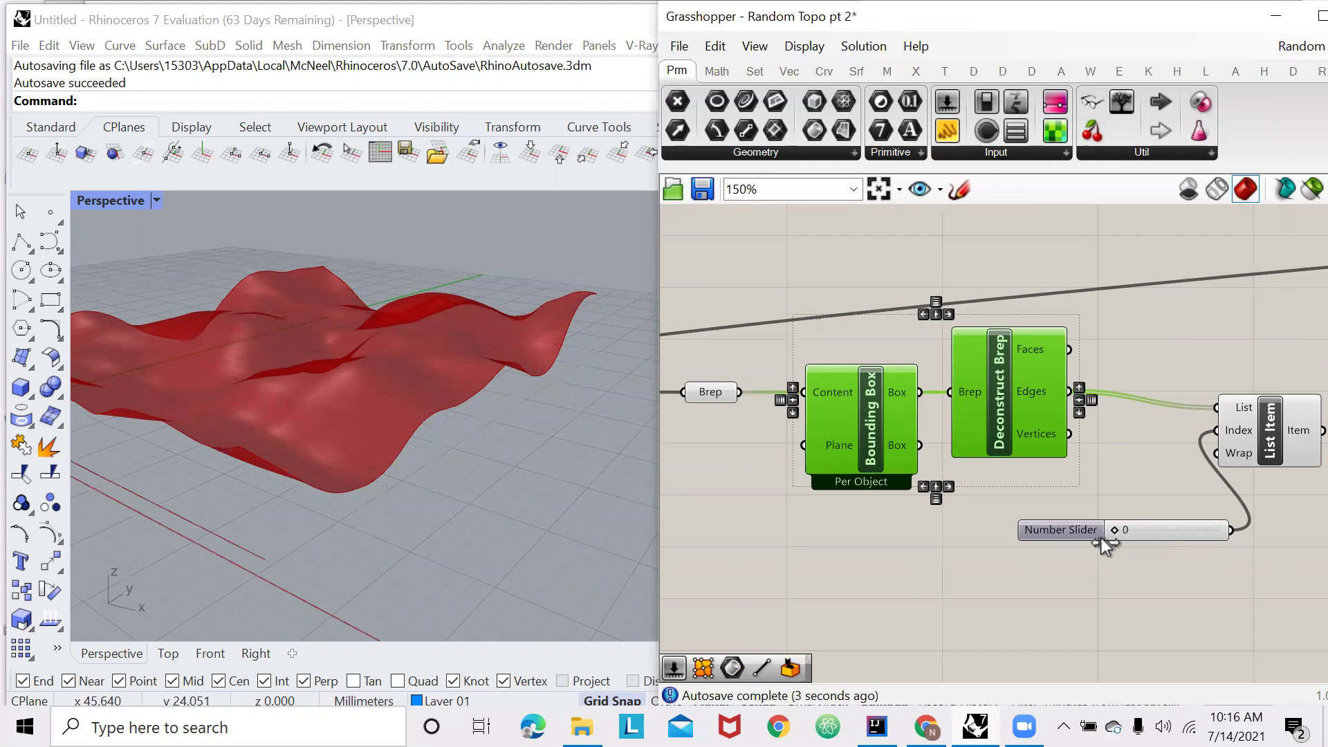
right_click_drag(543, 549, 401, 494)
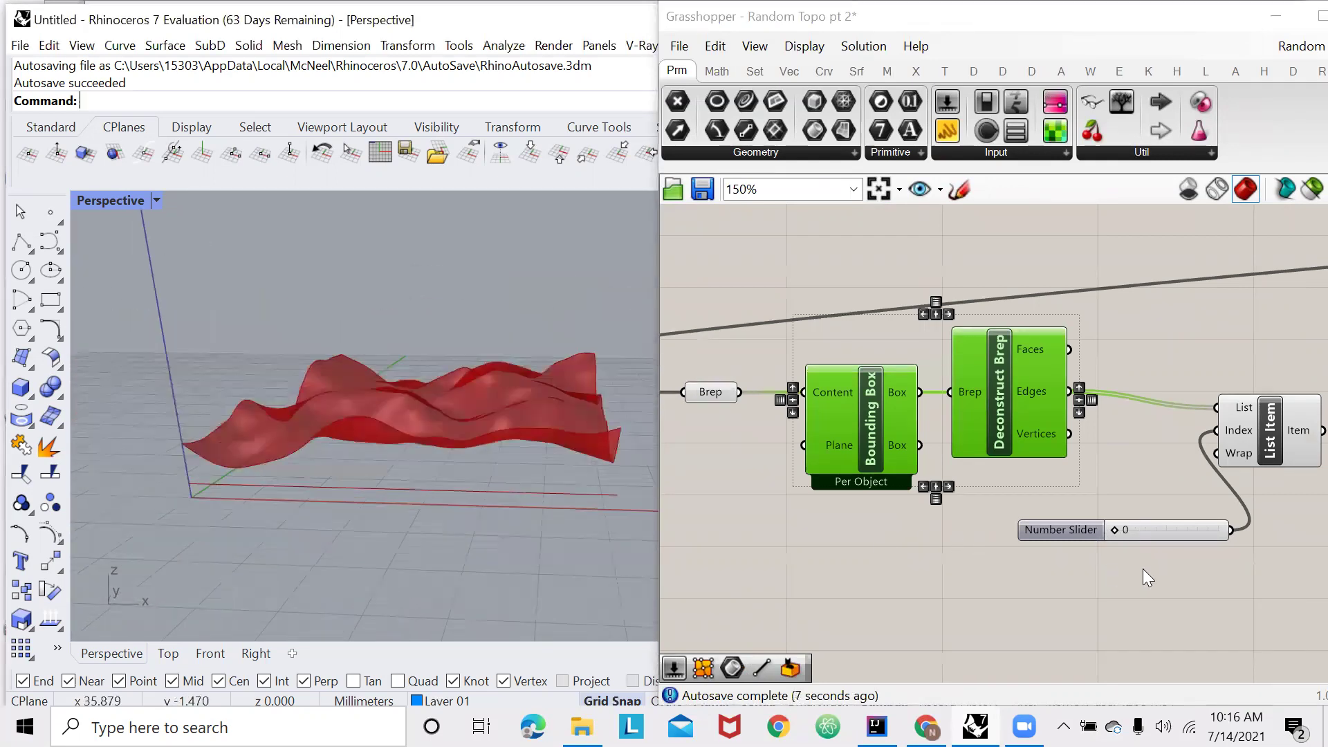
scroll(1122, 523, "up", 2)
left_click_drag(1105, 525, 1165, 534)
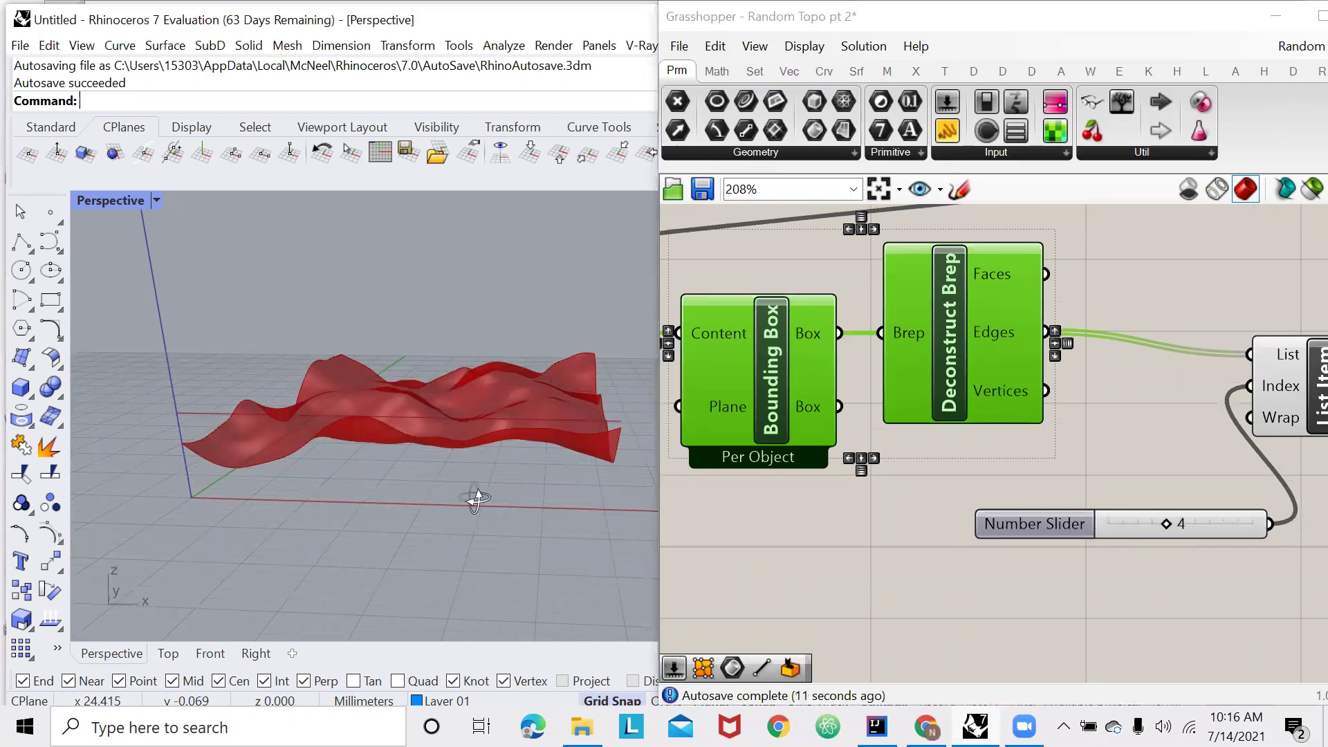
right_click_drag(475, 506, 475, 453)
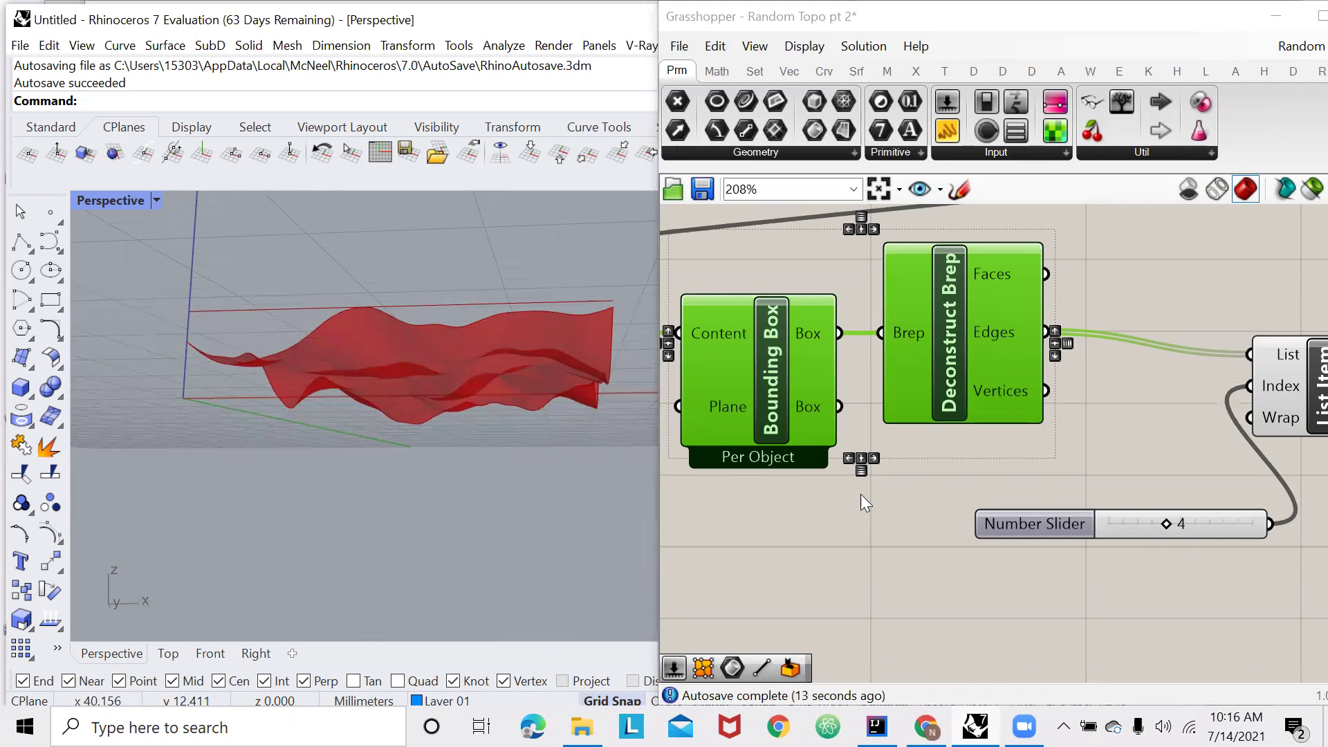
Delete the number slider feeding the Index input of List Item.
scroll(819, 495, "down", 2)
scroll(1141, 520, "down", 3)
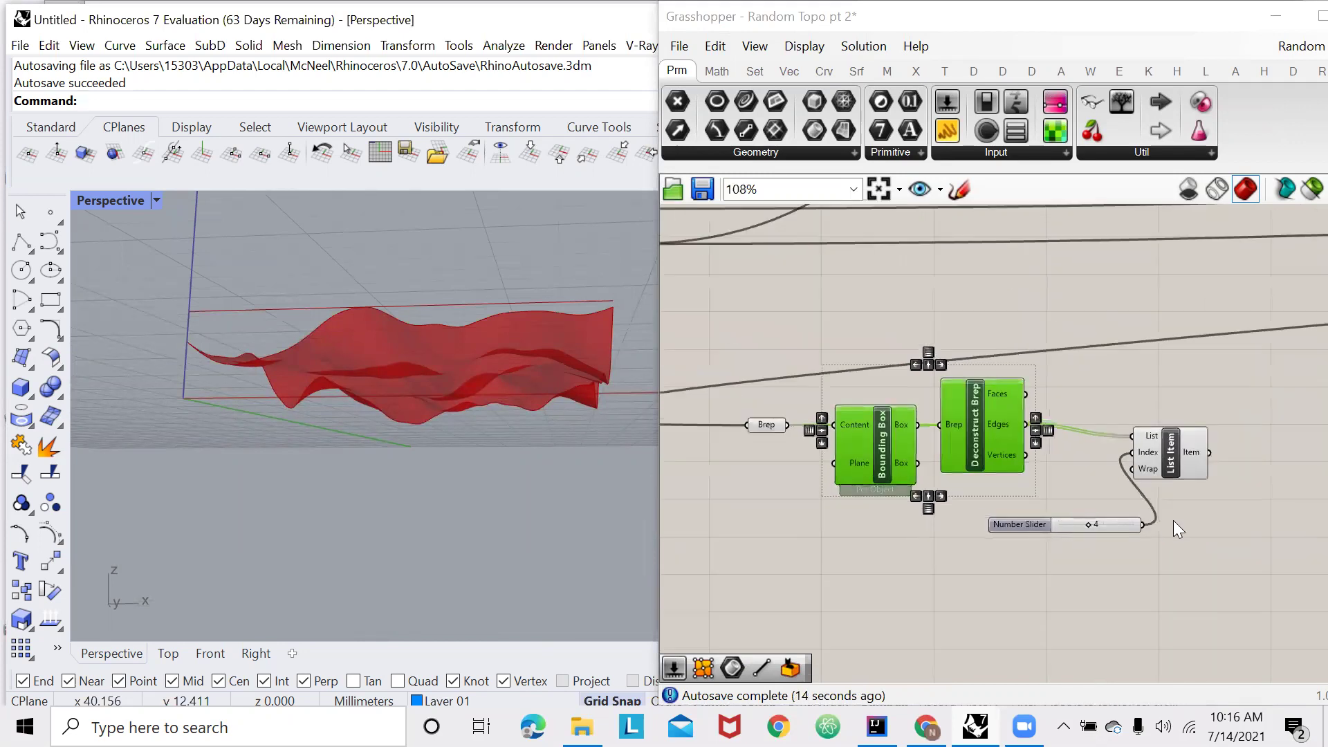
scroll(1002, 466, "up", 5)
left_click(1024, 526)
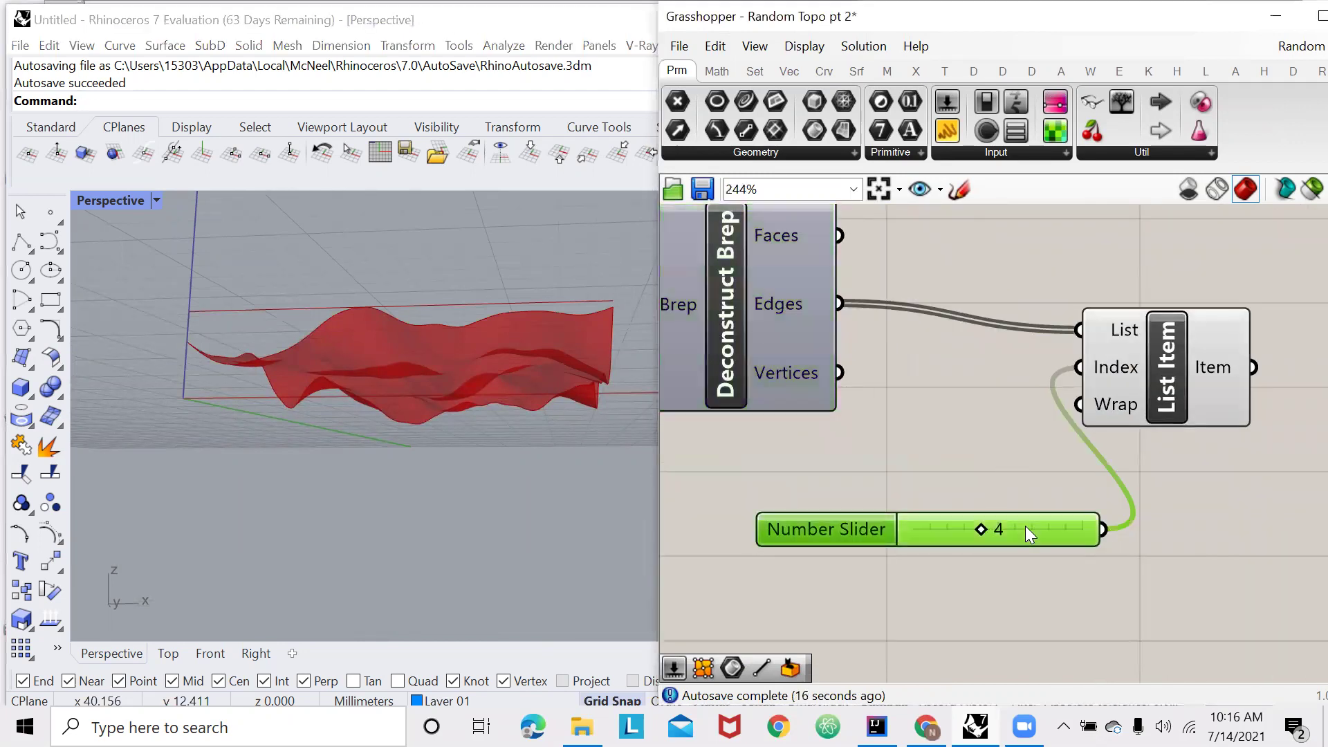
scroll(995, 485, "down", 2)
Extend List Item with additional outputs from +1 up to +4.
scroll(1101, 451, "up", 5)
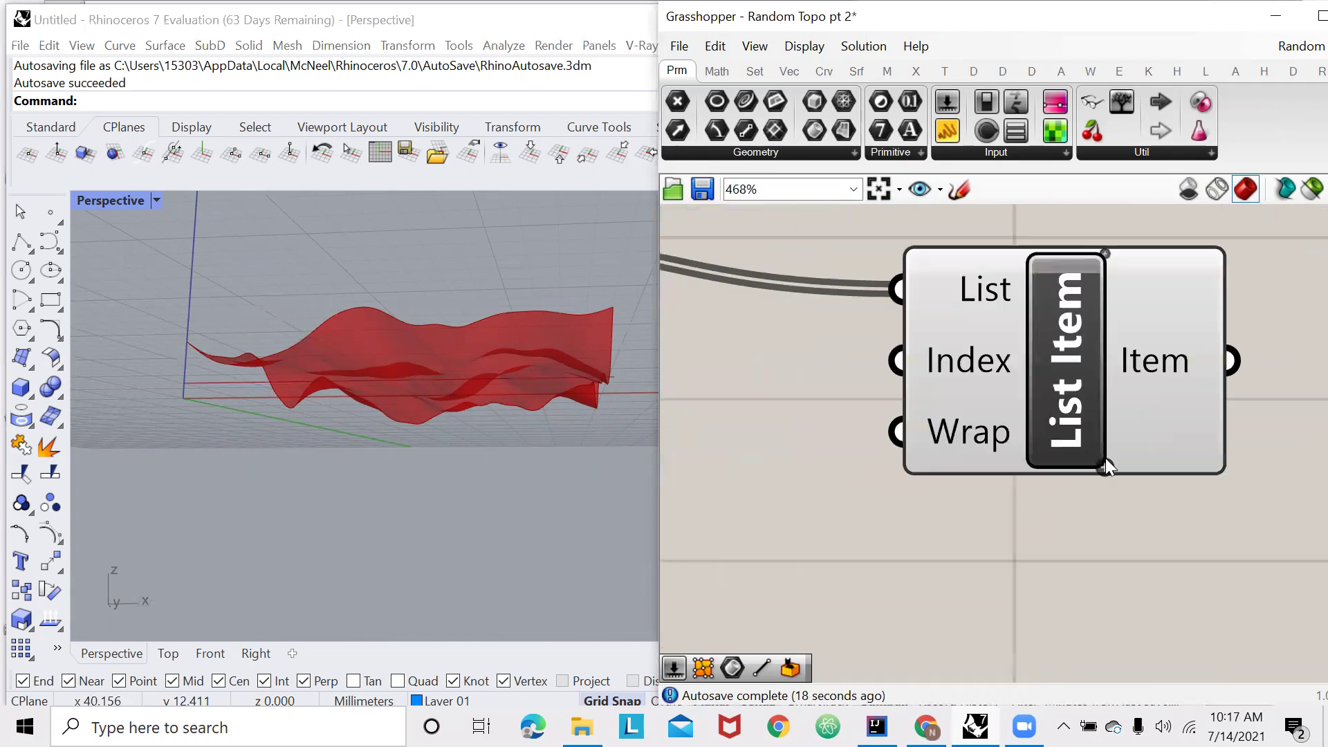
left_click(1105, 473)
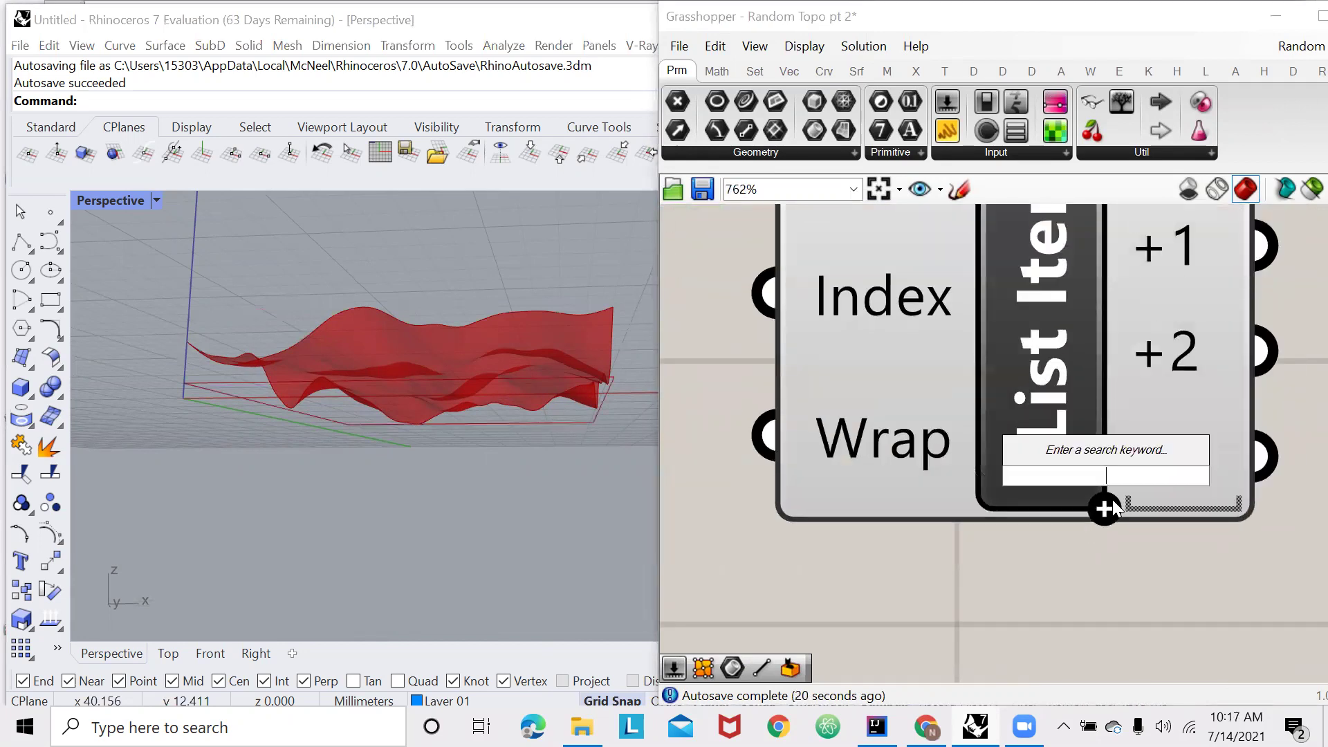
left_click(1104, 508)
scroll(1092, 562, "down", 3)
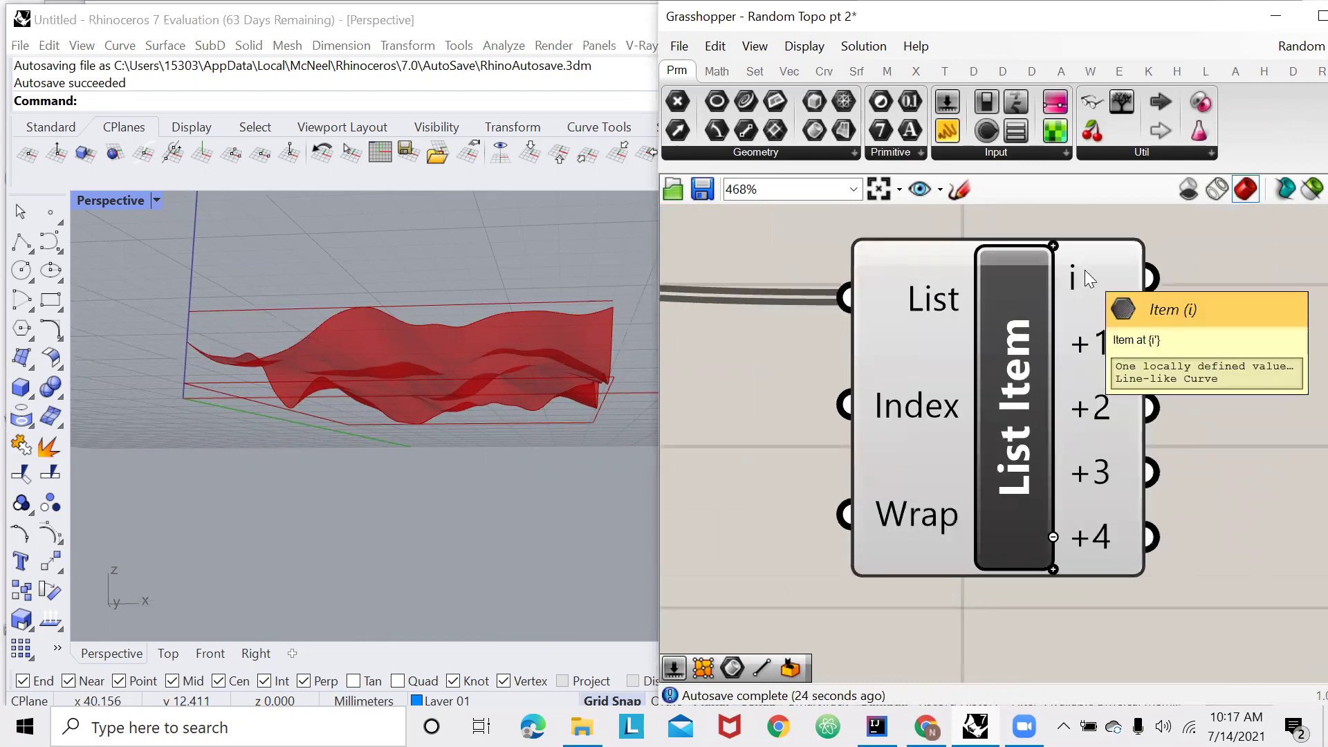
Add a Tween Curve component, connecting List Item's i output to Curve A and its +4 output to Curve B.
scroll(1057, 537, "down", 2)
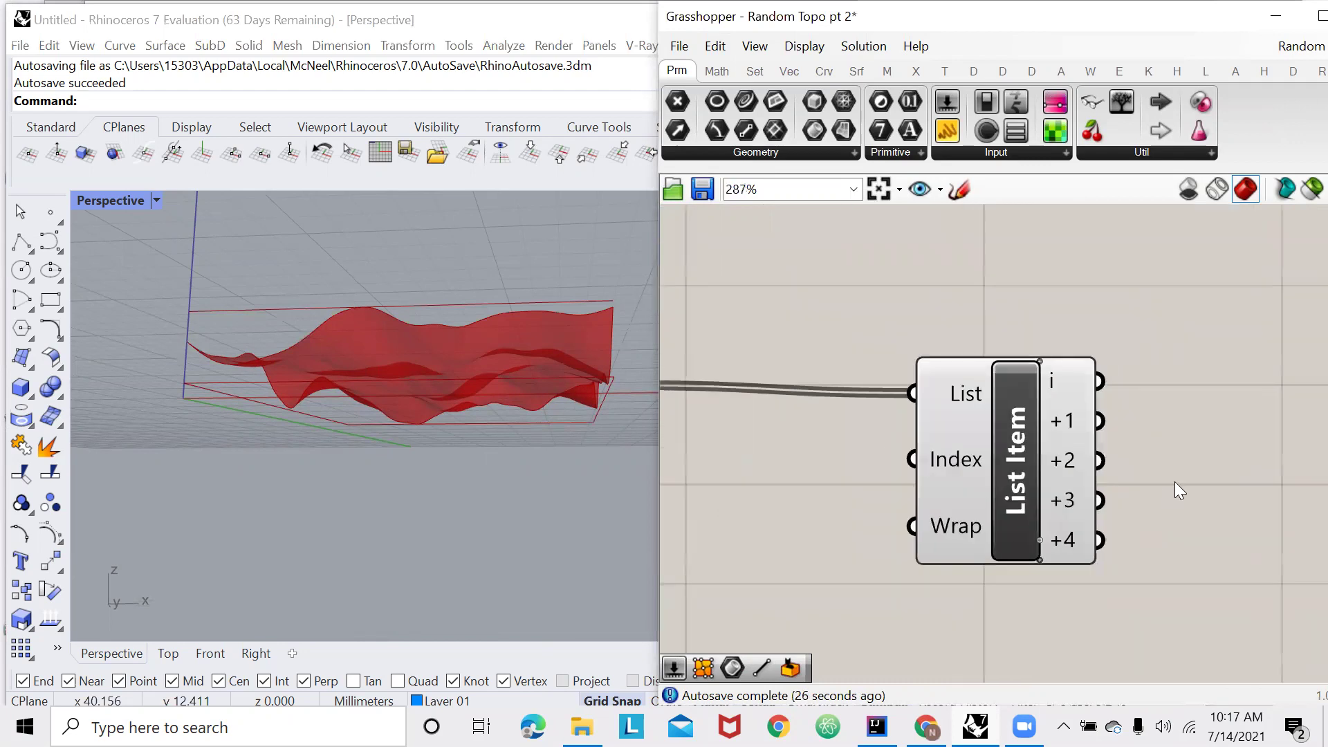
double_click(1219, 469)
type("tween")
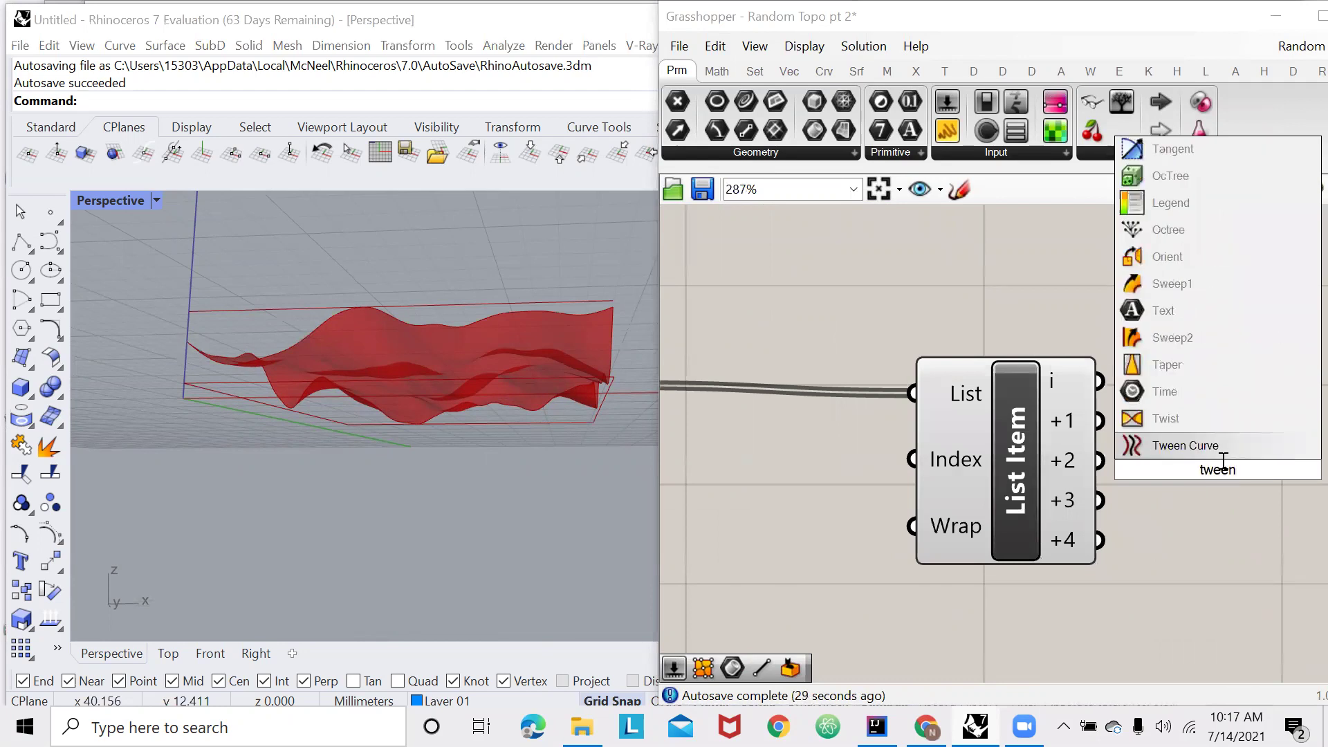
key("Return")
scroll(1067, 473, "down", 3)
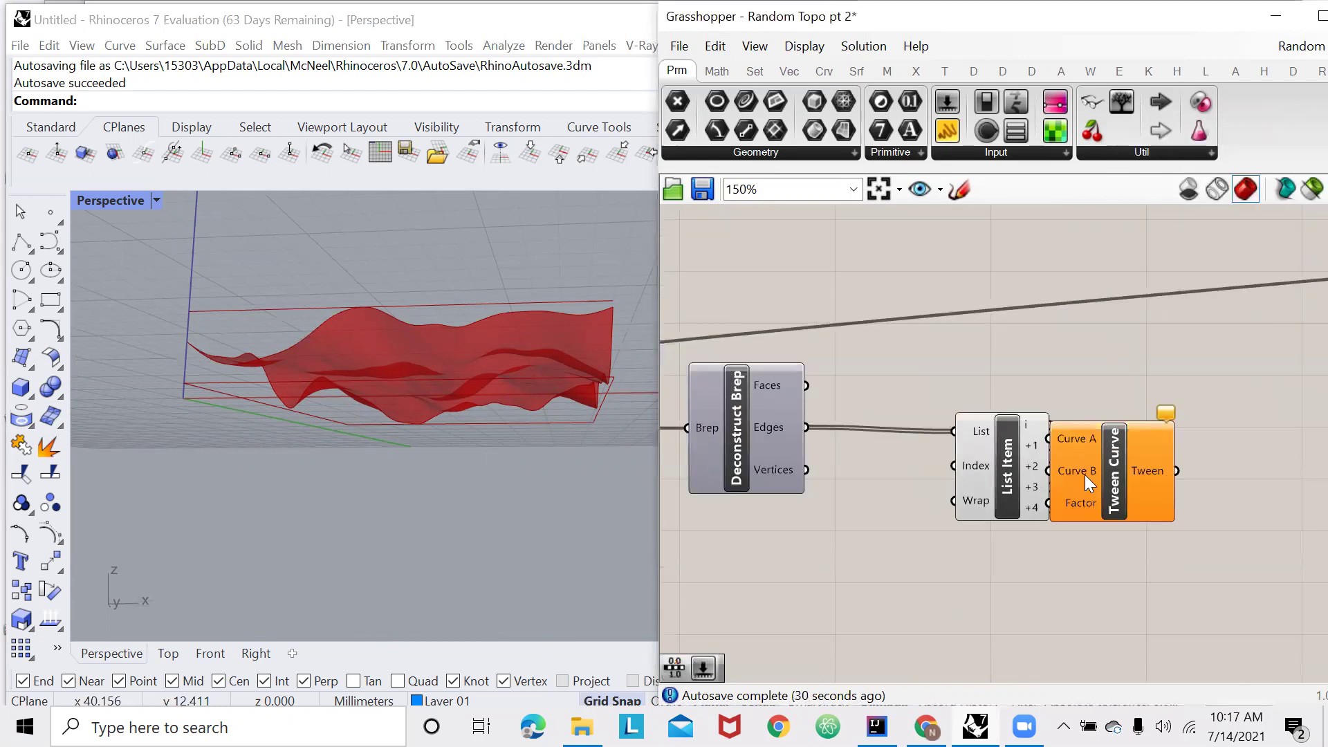
left_click_drag(1052, 424, 1132, 442)
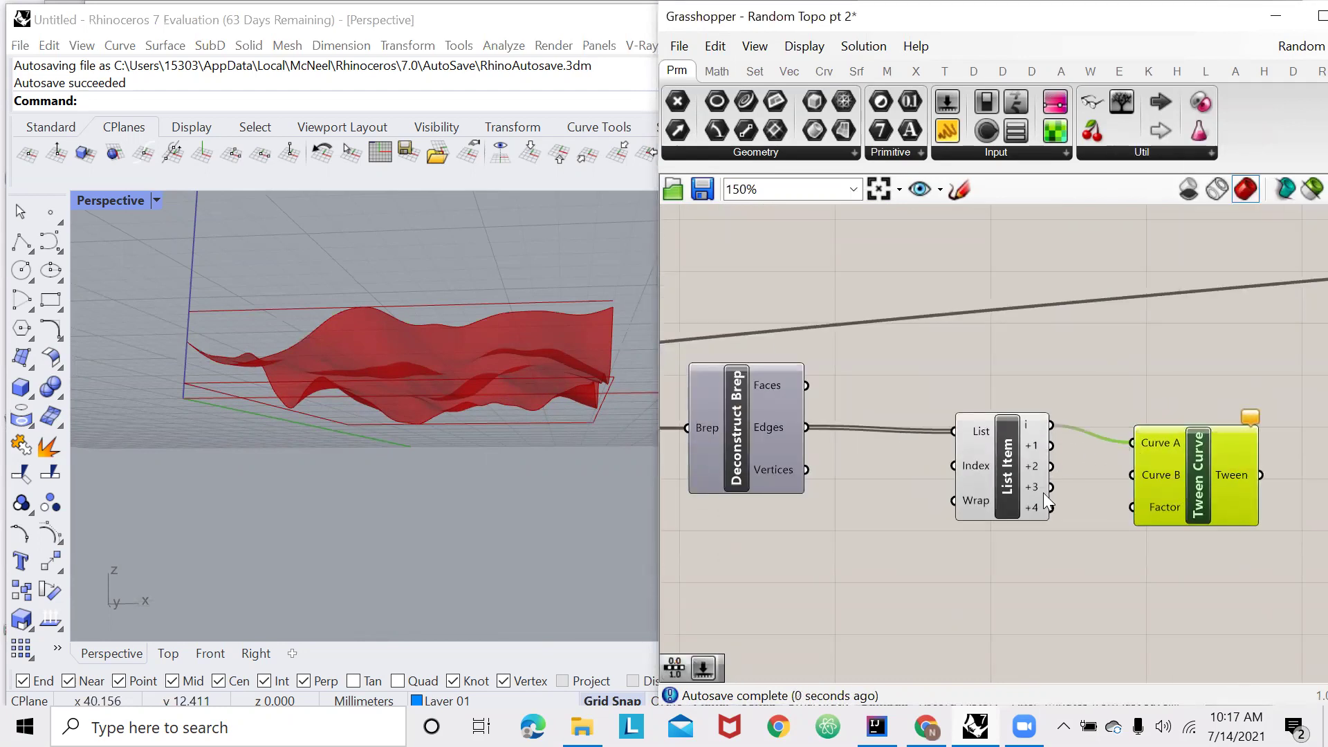
left_click_drag(1051, 508, 1133, 475)
Add a Range component and connect its Range output to the Factor input of Tween Curve.
left_click(1084, 558)
type("RaNGE")
double_click(1103, 560)
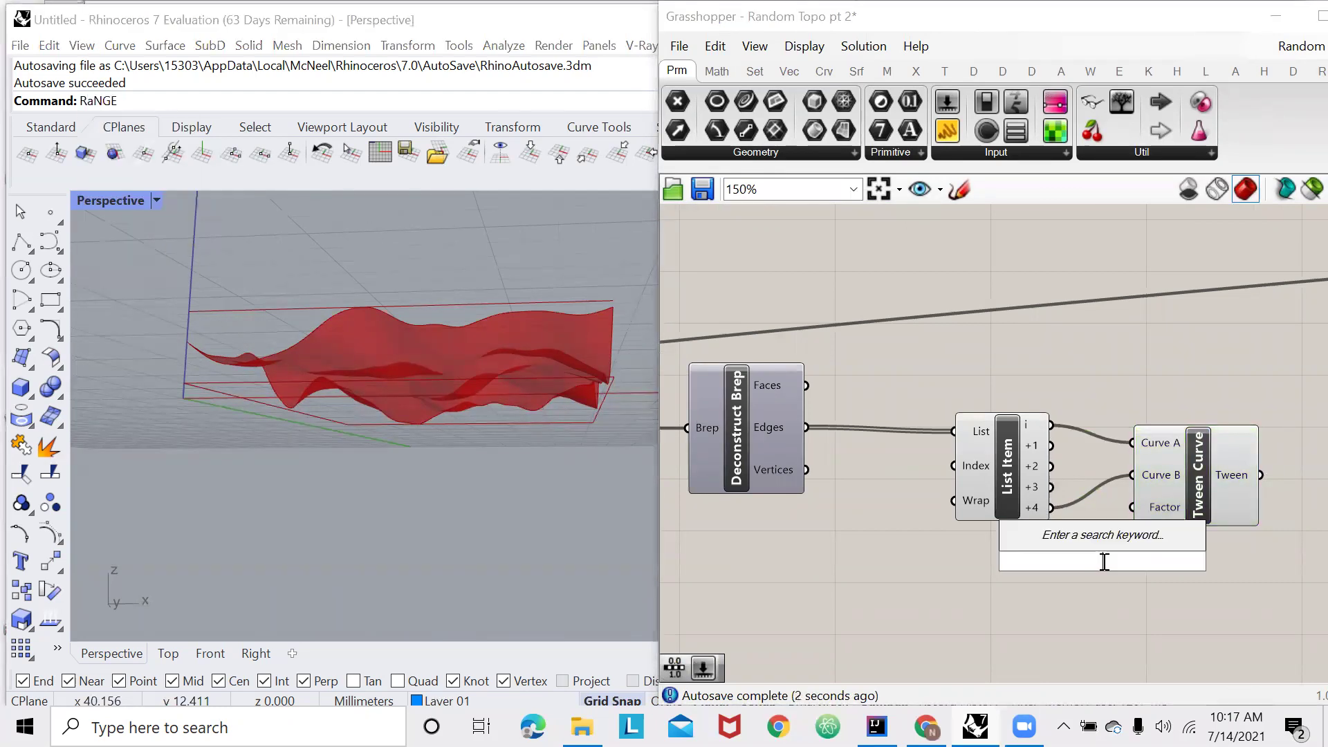
type("ra")
key("BackSpace")
type("A")
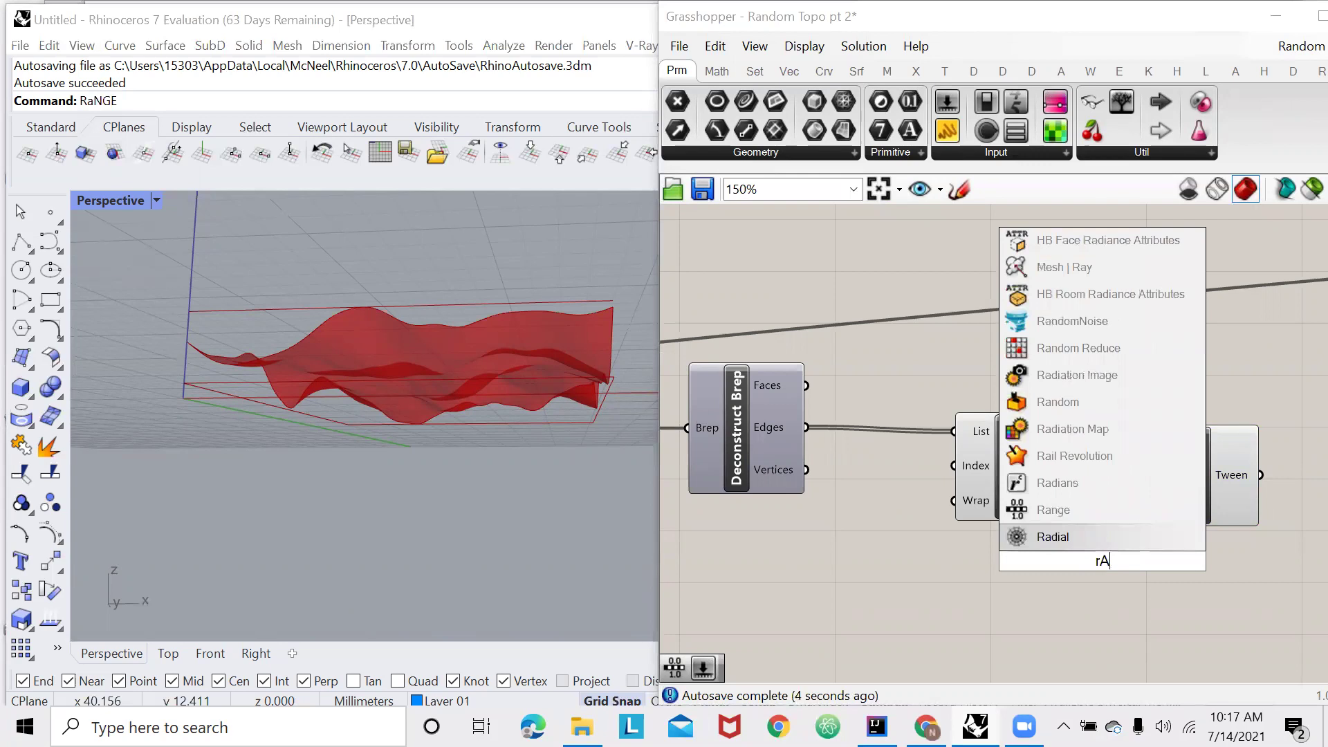
type("NGE")
key("Return")
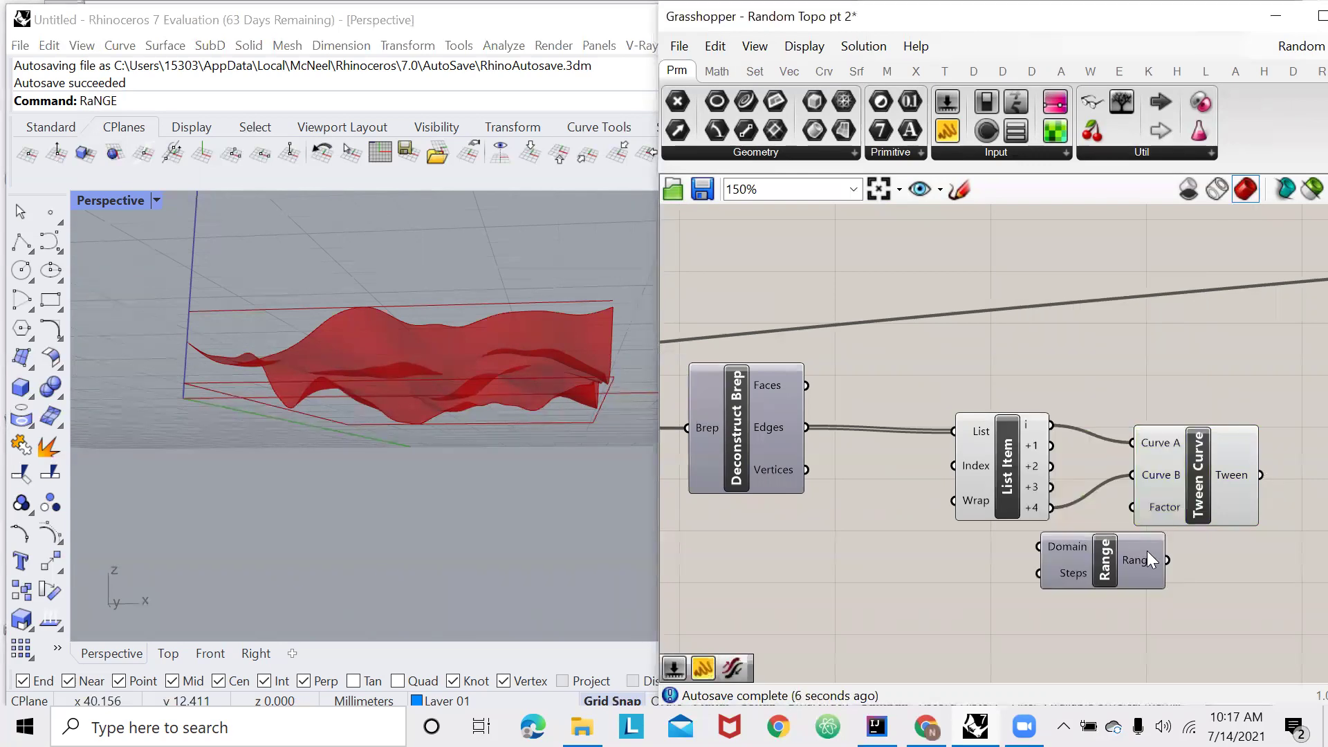
left_click_drag(1168, 561, 1046, 557)
Insert a Flip Curve component between List Item's i output and the Curve A input of Tween Curve.
right_click_drag(400, 345, 459, 388)
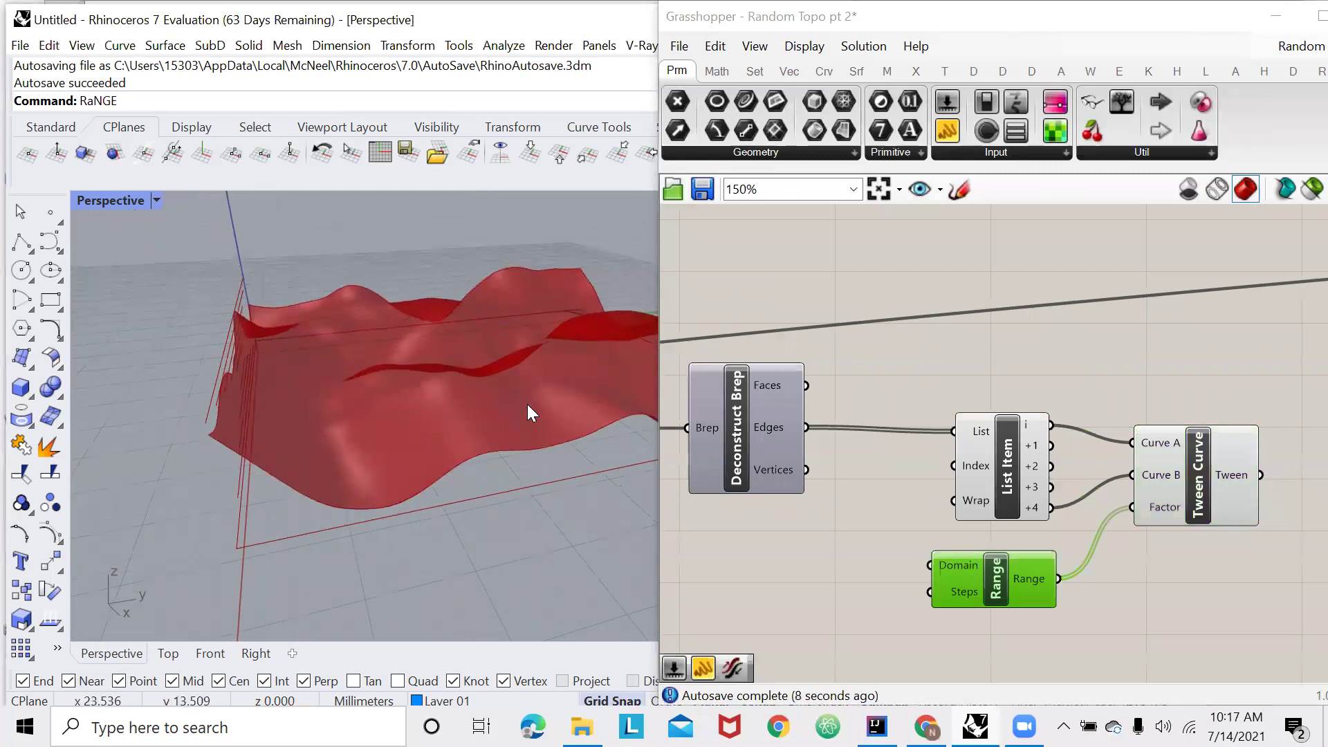
right_click_drag(377, 430, 540, 403)
scroll(967, 395, "down", 2)
scroll(967, 394, "up", 4)
mouse_move(438, 376)
right_mouse_down()
mouse_move(467, 344)
mouse_move(444, 394)
right_mouse_up()
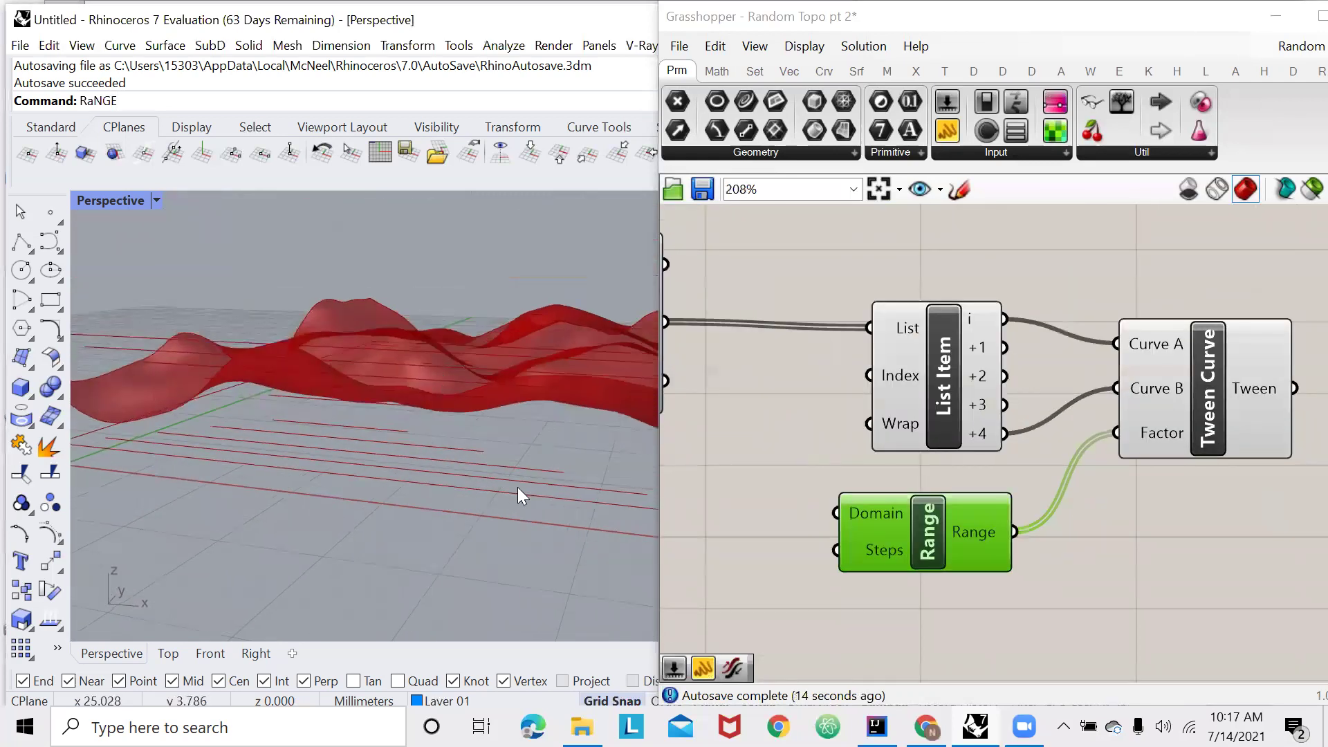
double_click(1017, 270)
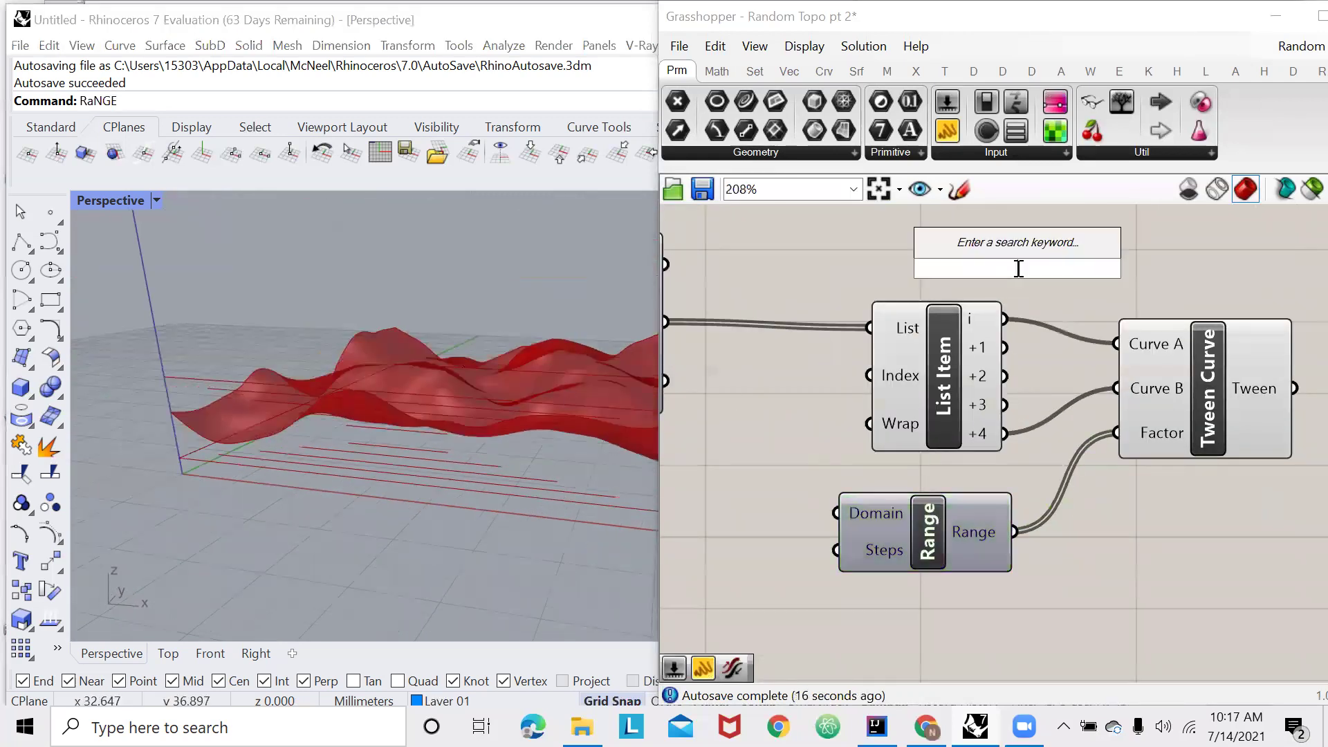
type("flip")
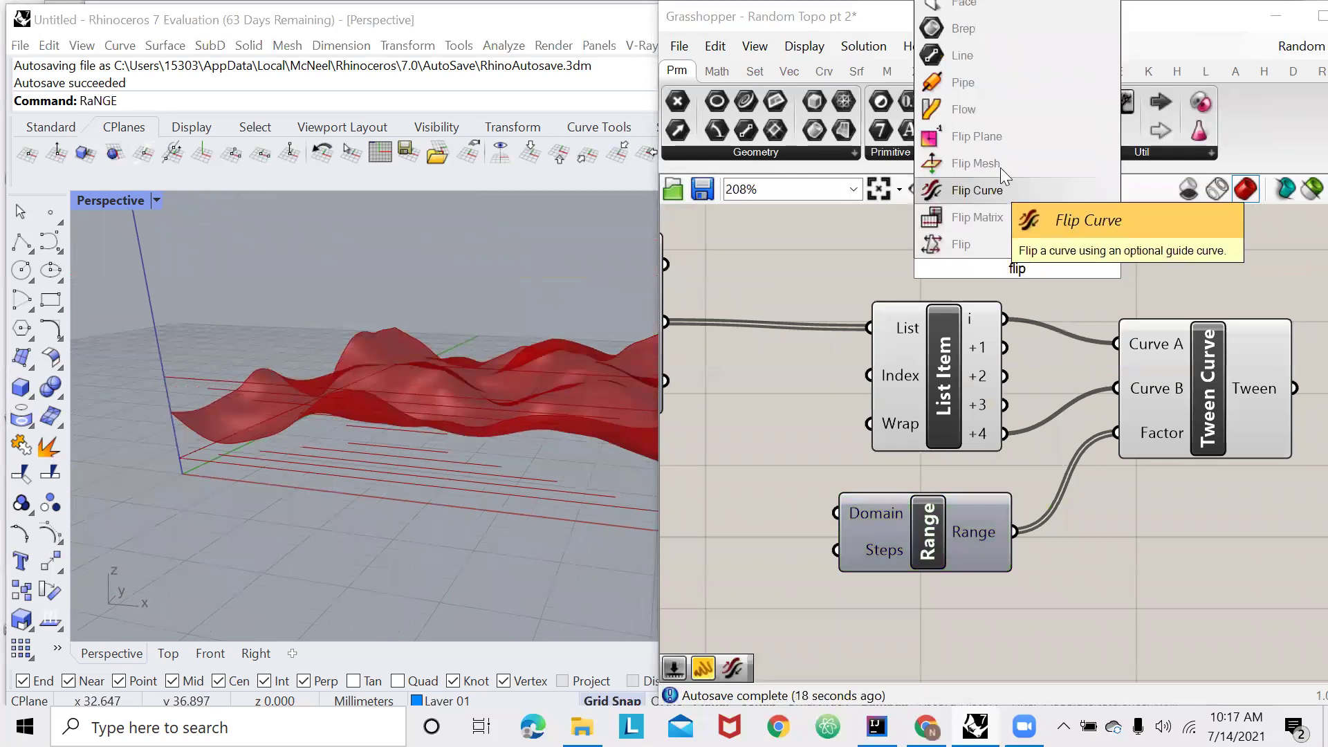
left_click(998, 185)
left_click_drag(1017, 276, 1117, 270)
left_click_drag(1007, 319, 1037, 235)
left_click_drag(1234, 391, 1243, 399)
left_click_drag(1252, 375, 1176, 234)
left_click_drag(1101, 259, 1130, 369)
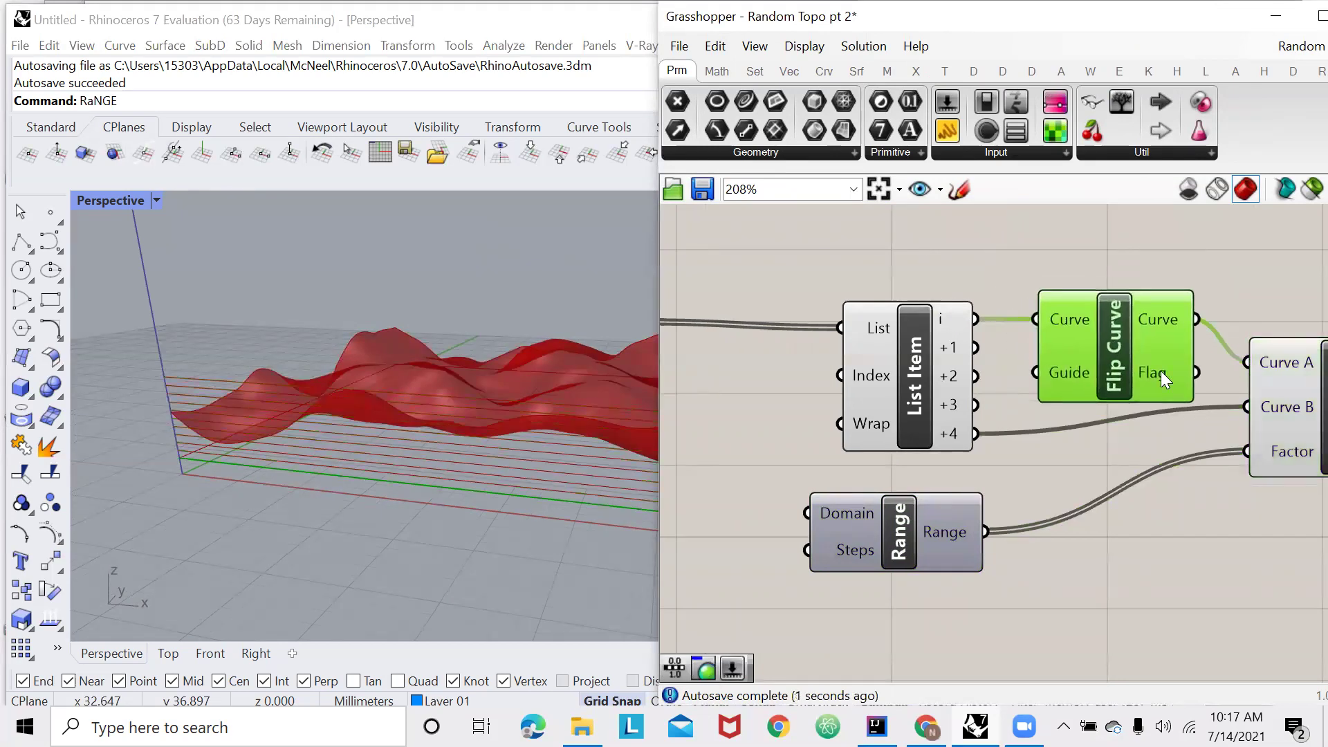
Add a number slider with the value 12 and connect it to the Steps input of Range.
scroll(906, 579, "down", 2)
scroll(925, 423, "up", 2)
double_click(924, 410)
type("12")
key("Return")
left_click_drag(980, 414, 899, 438)
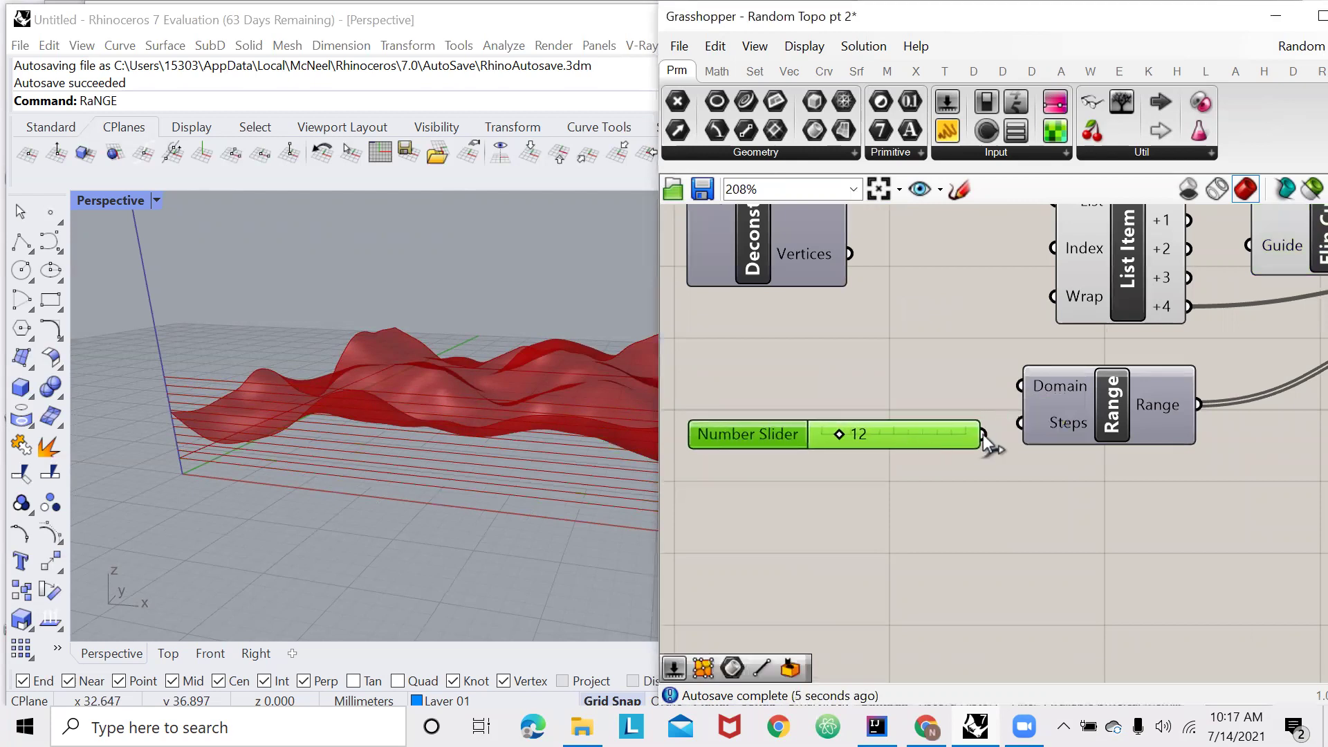
left_click_drag(1003, 437, 1020, 424)
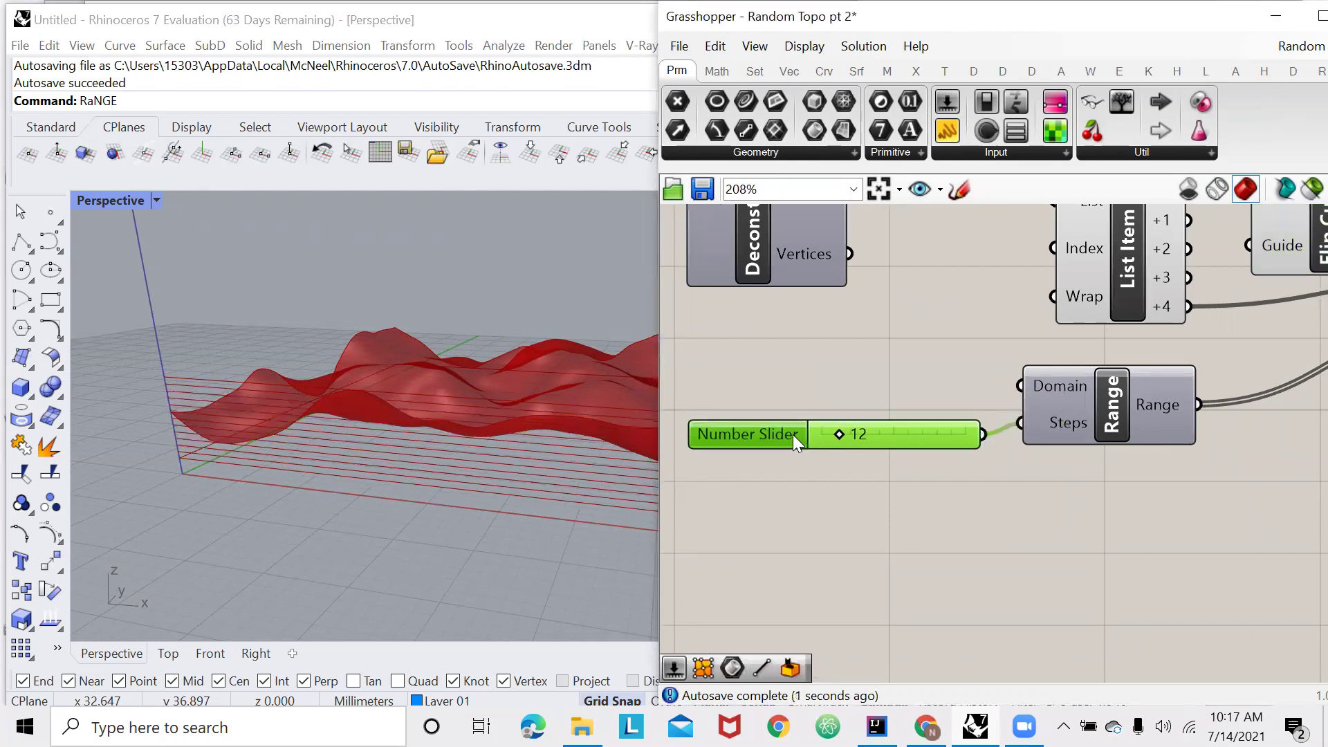
Rename the slider feeding Range's Steps input to "Color divisions".
right_click(792, 434)
type("Color divisions")
key("Return")
scroll(720, 427, "down", 4)
scroll(967, 468, "up", 2)
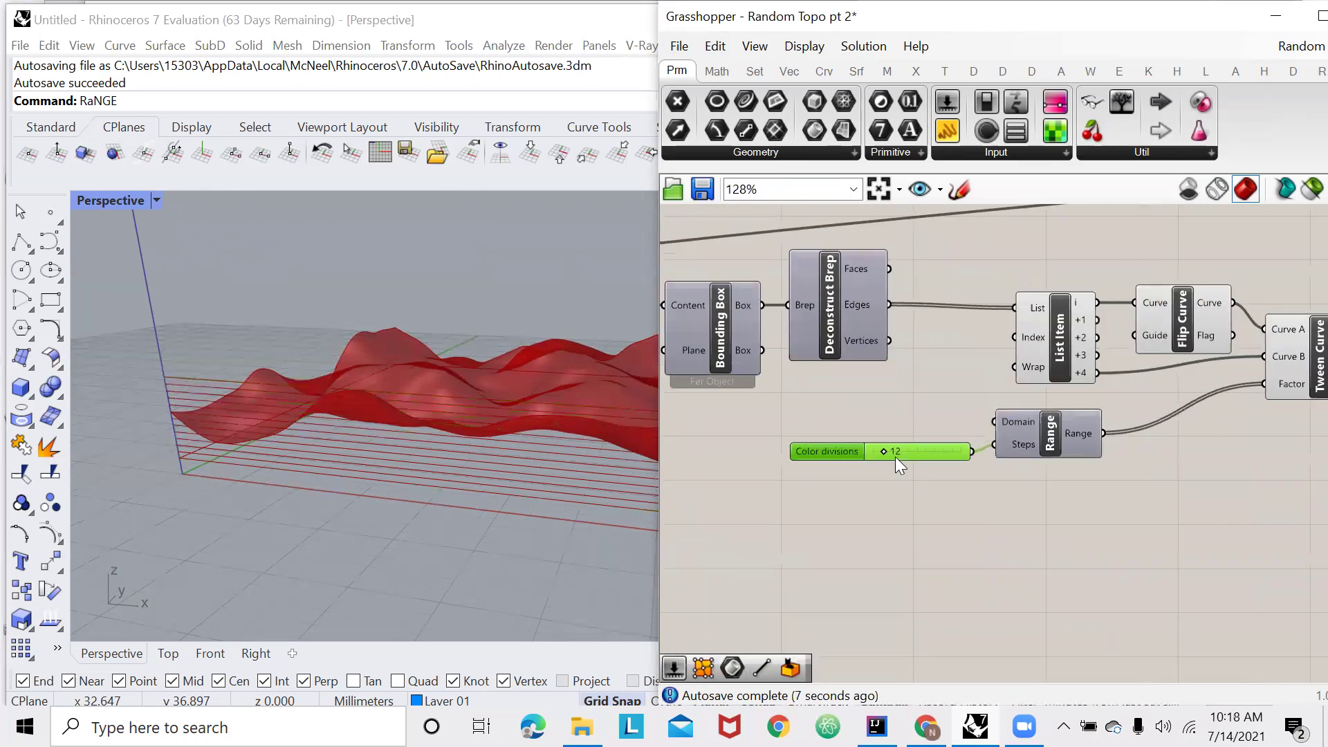
left_click(837, 500)
Add the curve-onto-Brep Project component, connecting Tween Curve's output to its Curve input and the terrain Brep parameter to its Brep input.
scroll(778, 476, "down", 2)
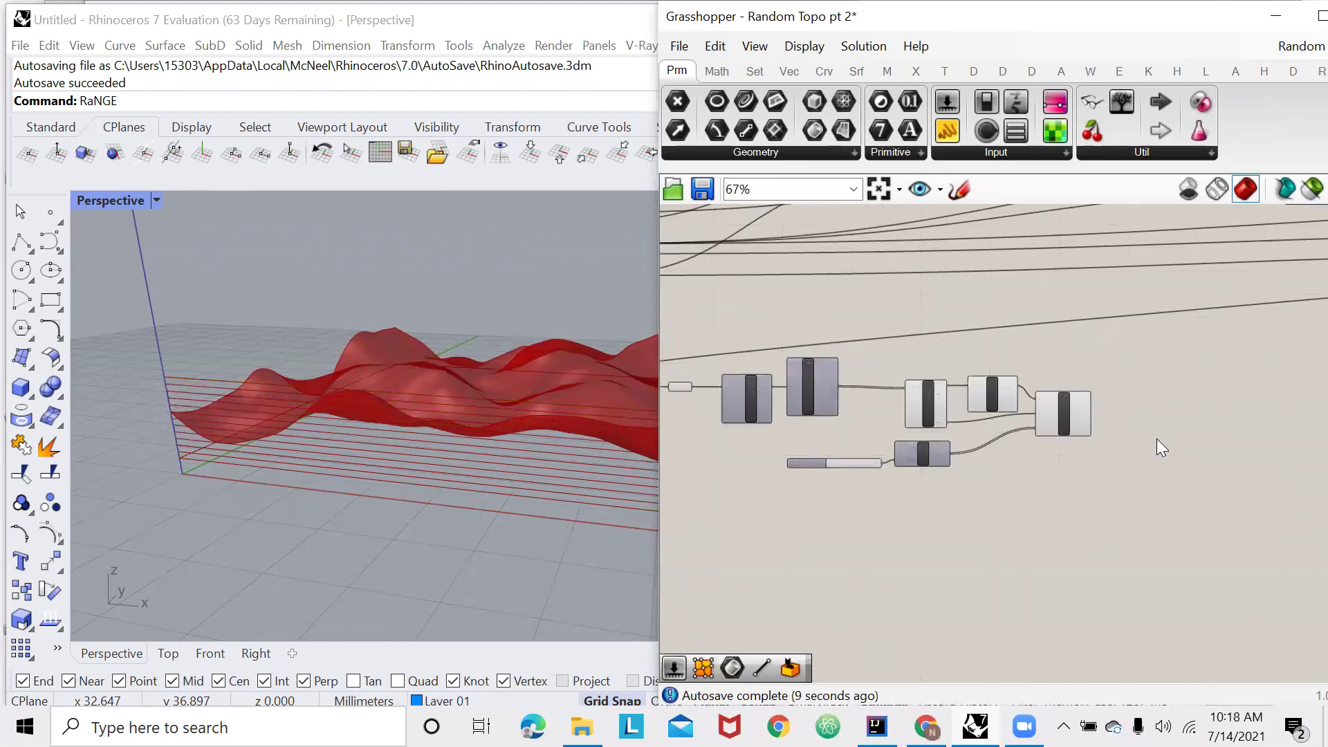
scroll(1156, 438, "up", 3)
double_click(1147, 379)
type("project")
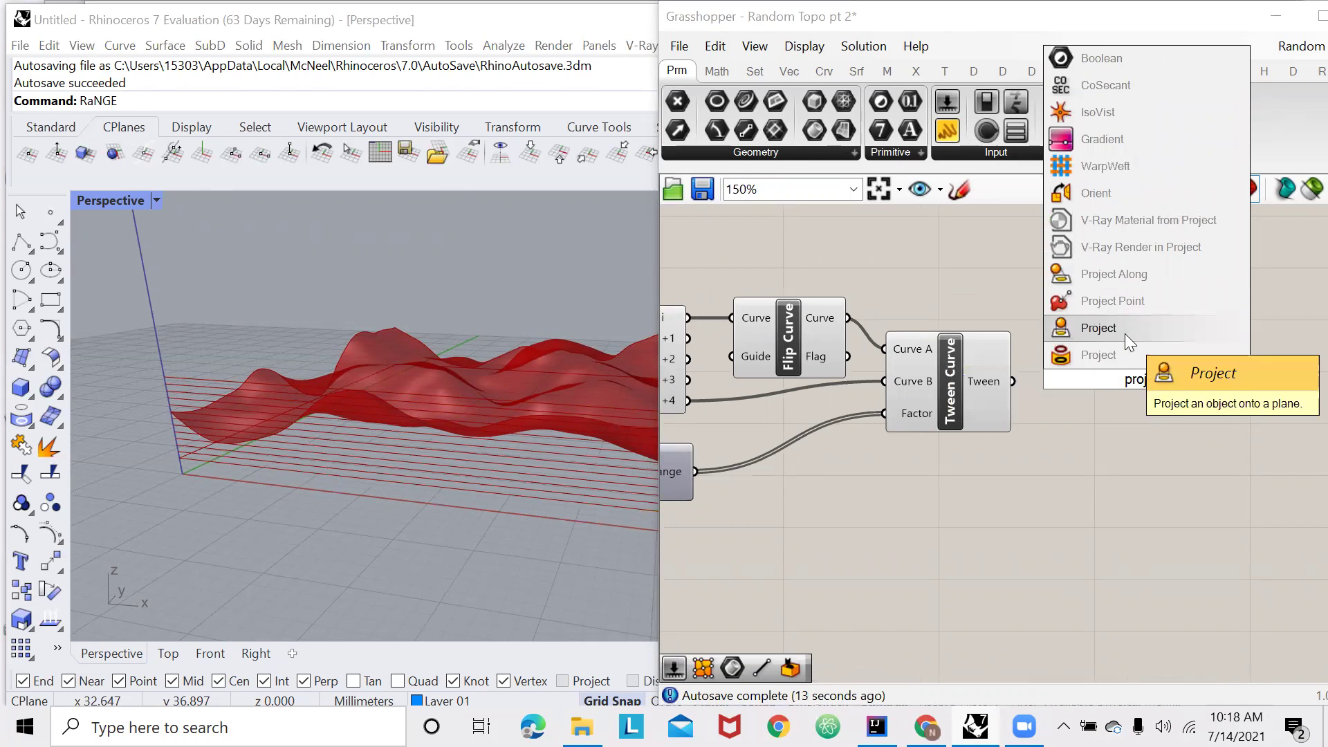
left_click(1119, 355)
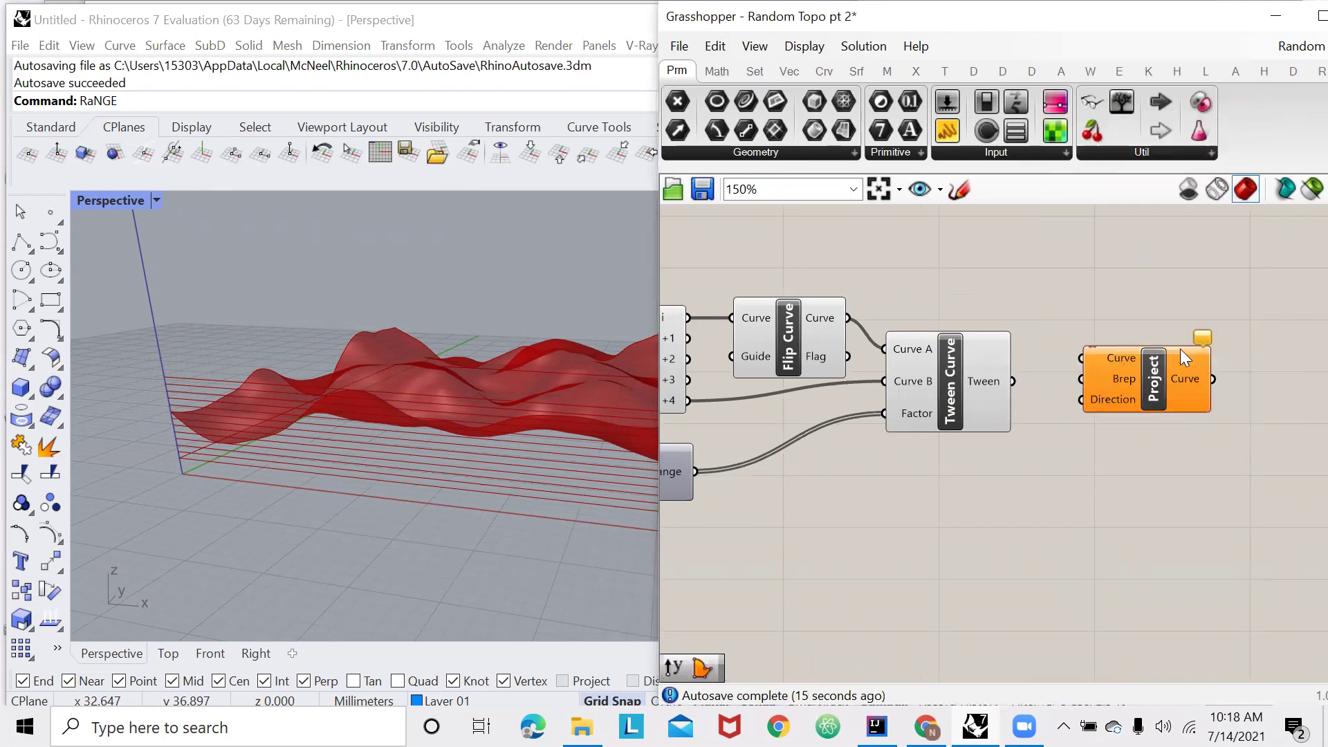
double_click(1073, 532)
left_click_drag(1012, 381, 1119, 383)
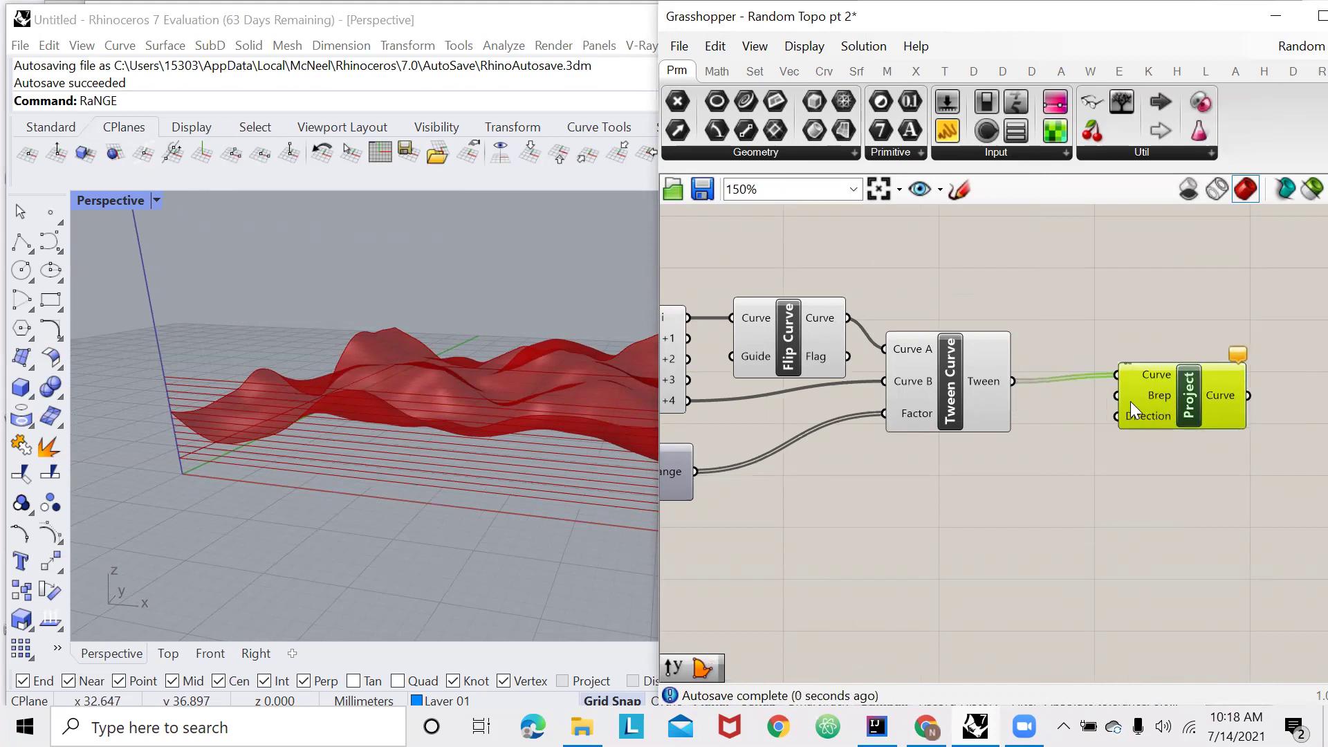
left_click_drag(986, 405, 965, 332)
right_click_drag(442, 443, 325, 463)
right_click_drag(252, 491, 451, 497)
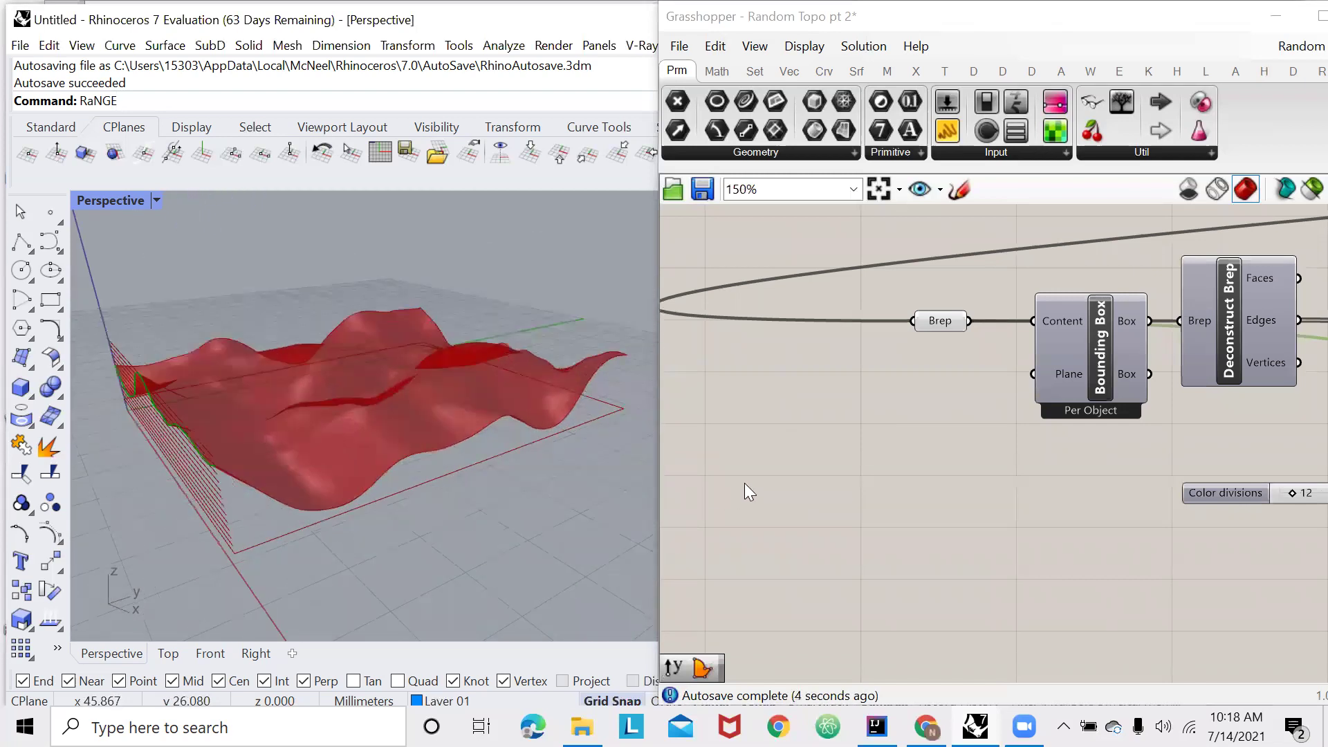
scroll(699, 400, "down", 2)
scroll(698, 400, "down", 4)
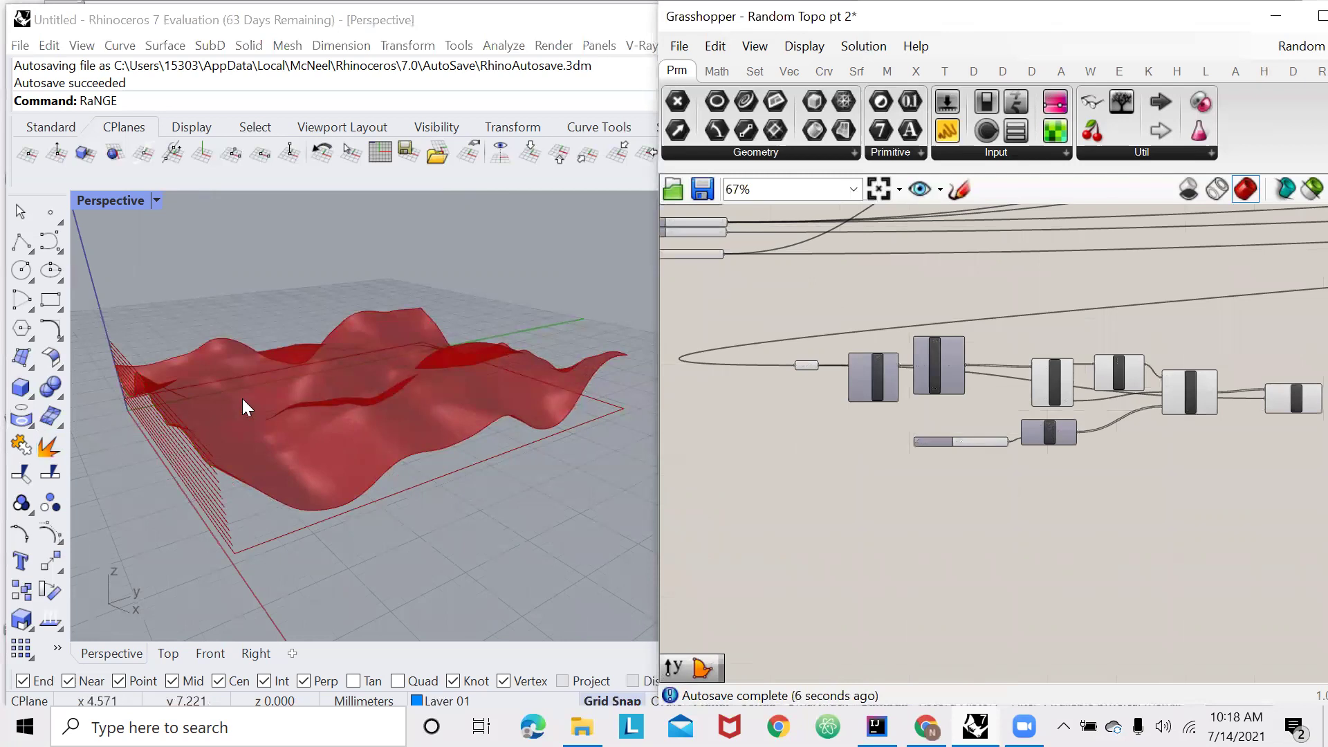
Add a Unit Y component below Tween Curve and connect its Unit vector output to the Direction input of Project.
scroll(937, 482, "down", 3)
scroll(1144, 407, "up", 10)
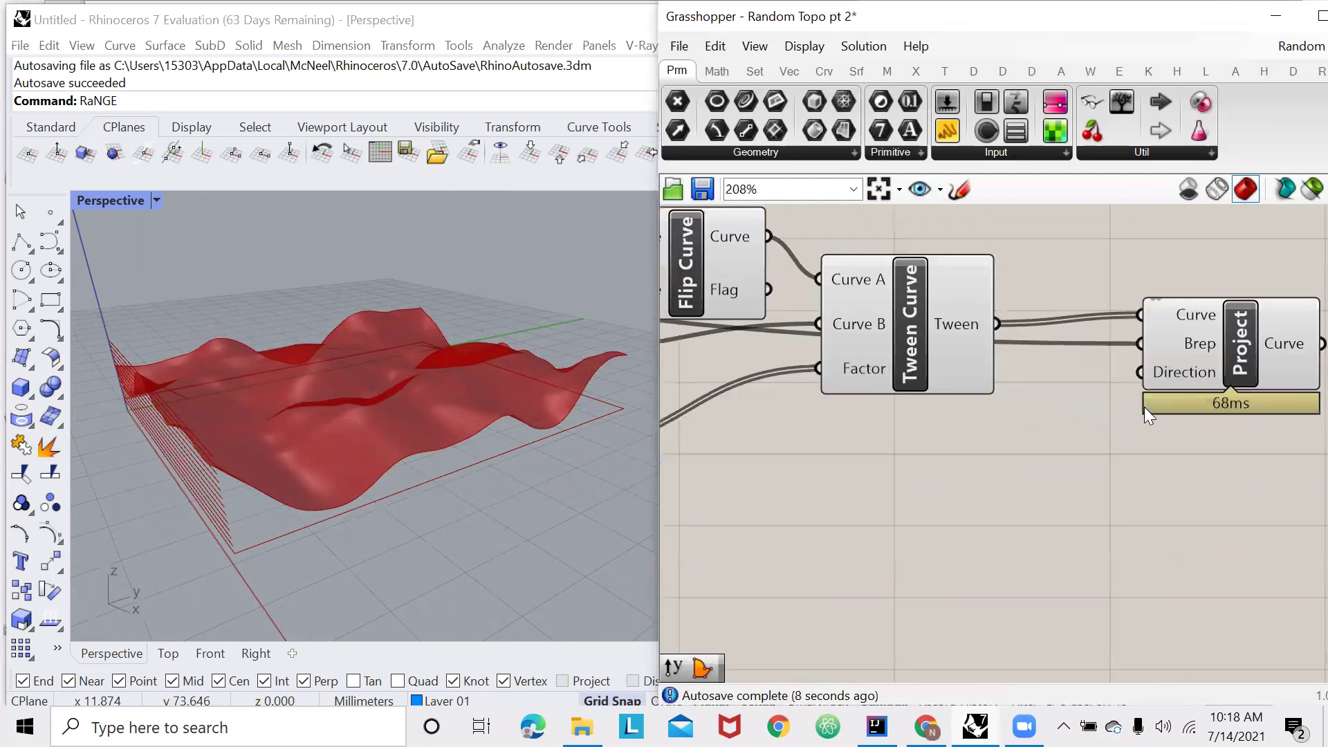
double_click(1077, 428)
type("unit y")
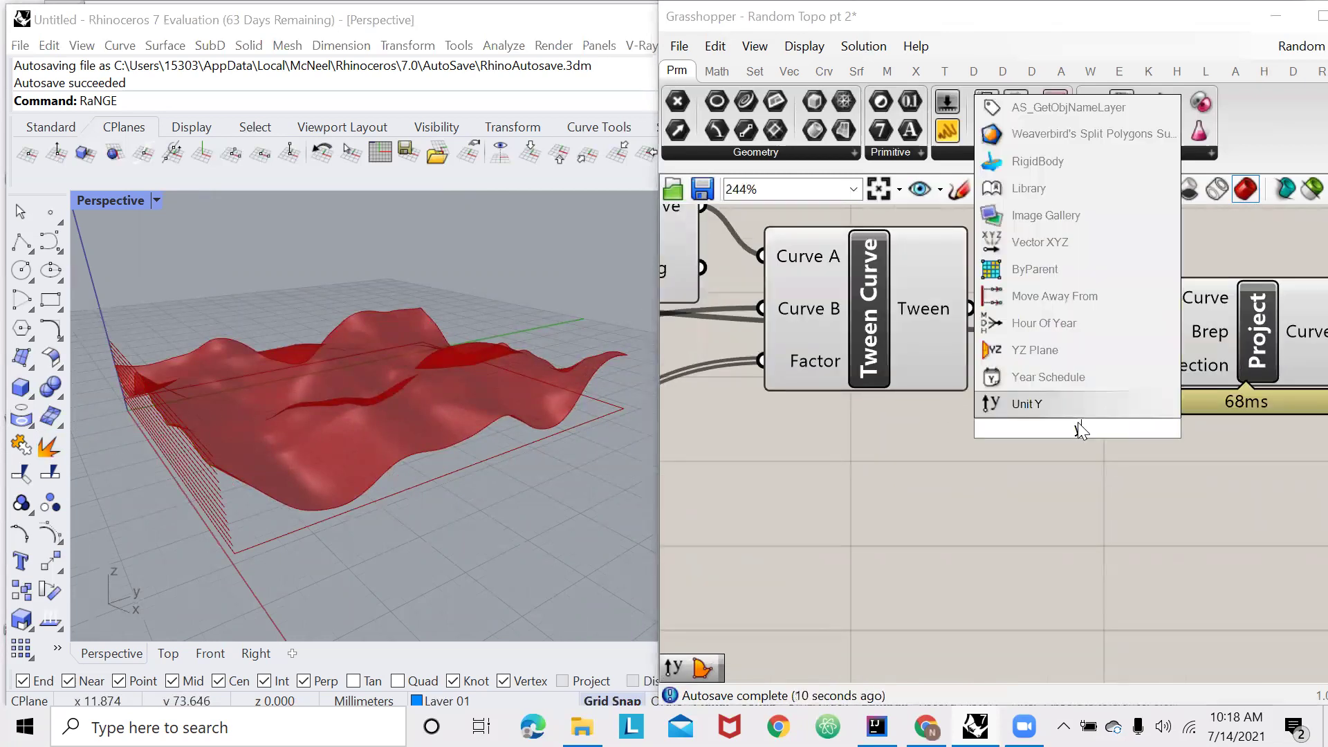
key("Return")
left_click_drag(1072, 412, 983, 442)
left_click_drag(1104, 458, 1140, 366)
Examine how the projected curves run across the terrain from different viewing angles.
right_click_drag(546, 384, 477, 437)
scroll(375, 434, "up", 5)
right_click_drag(375, 434, 408, 437)
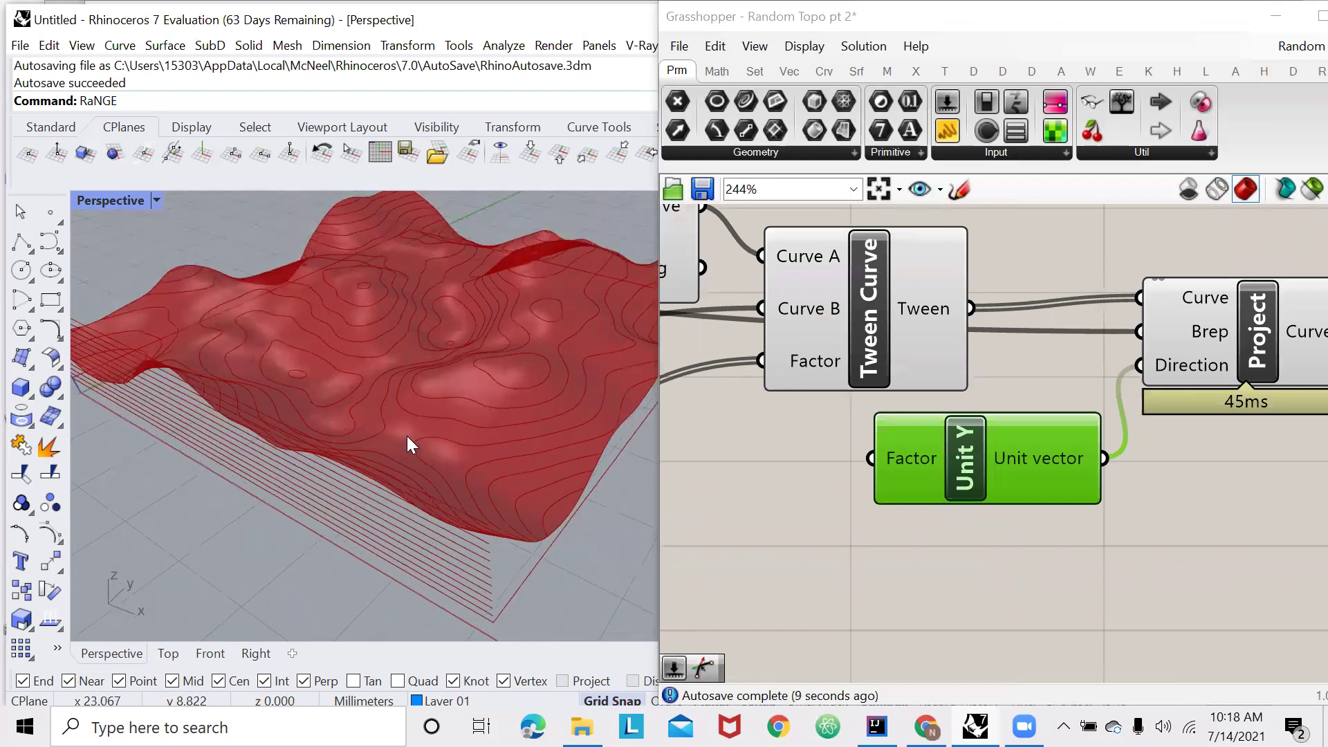
left_click(691, 444)
scroll(672, 445, "down", 1)
right_click_drag(506, 451, 527, 251)
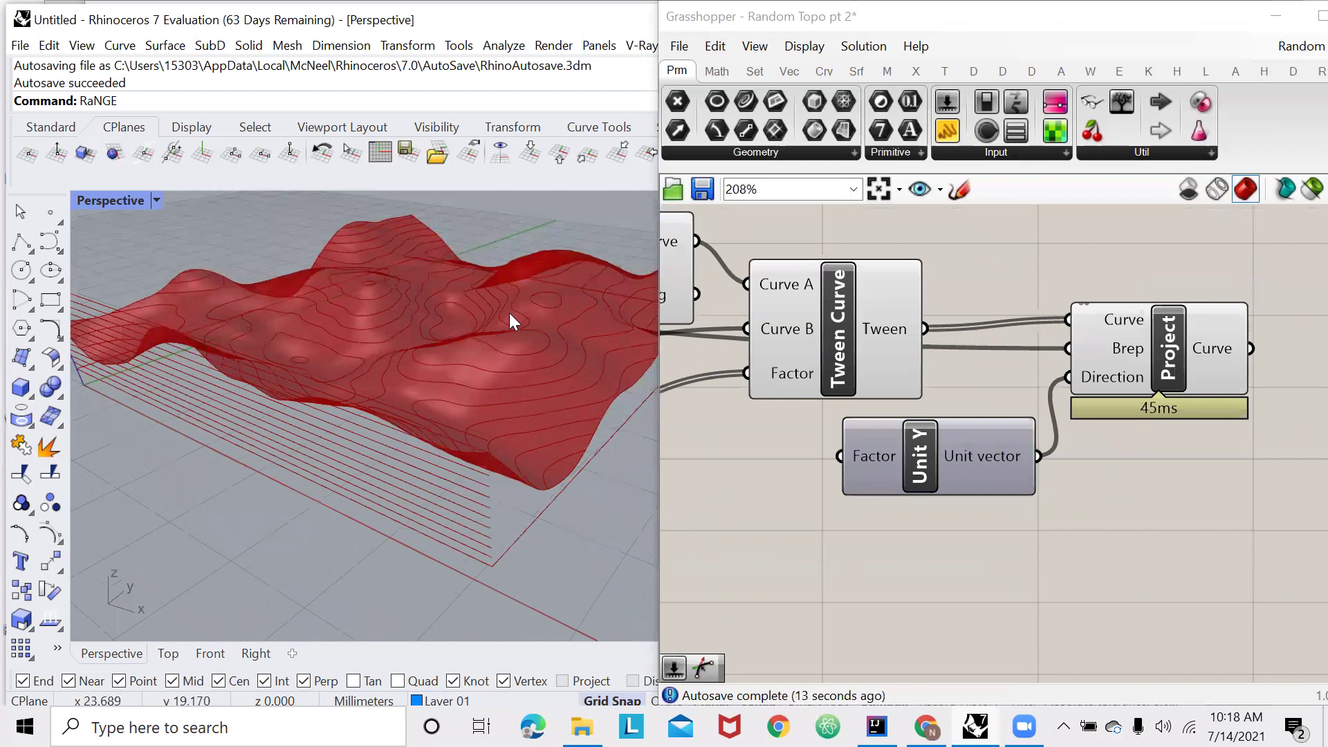
scroll(735, 502, "down", 3)
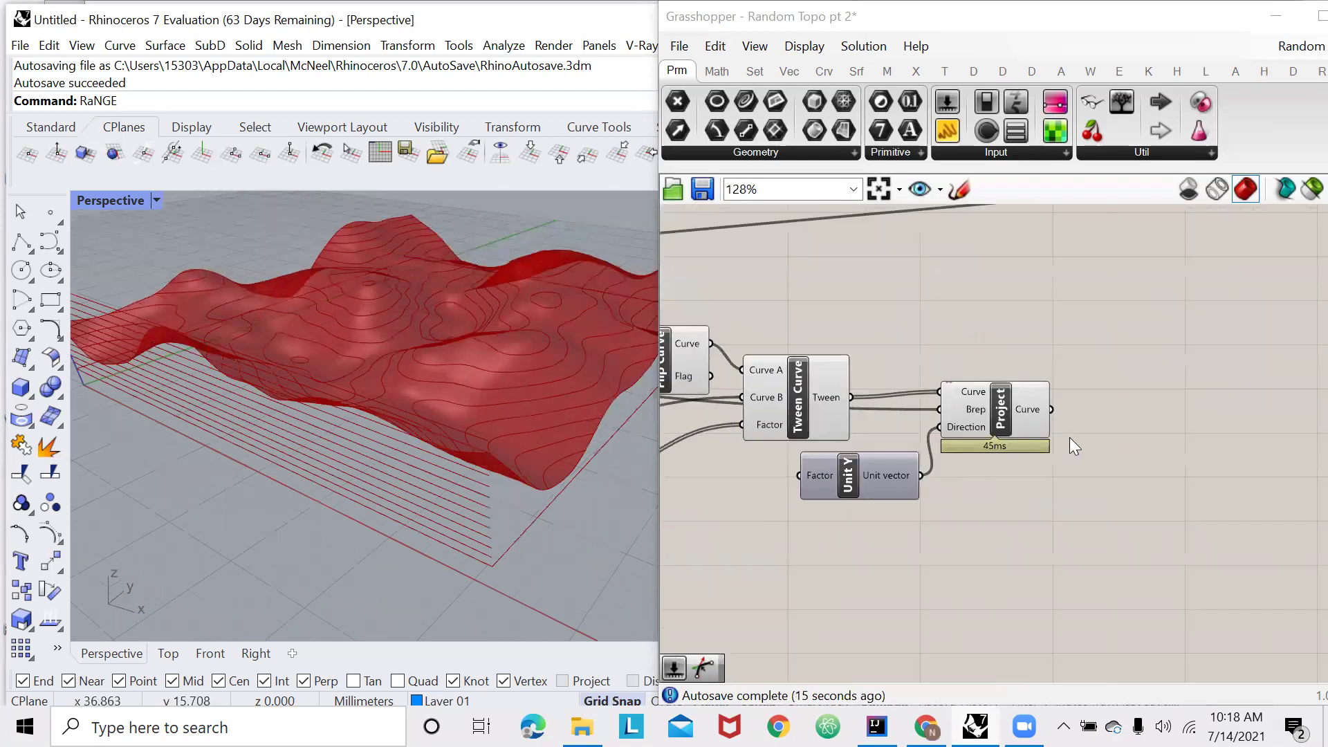
scroll(1069, 437, "up", 3)
double_click(1167, 360)
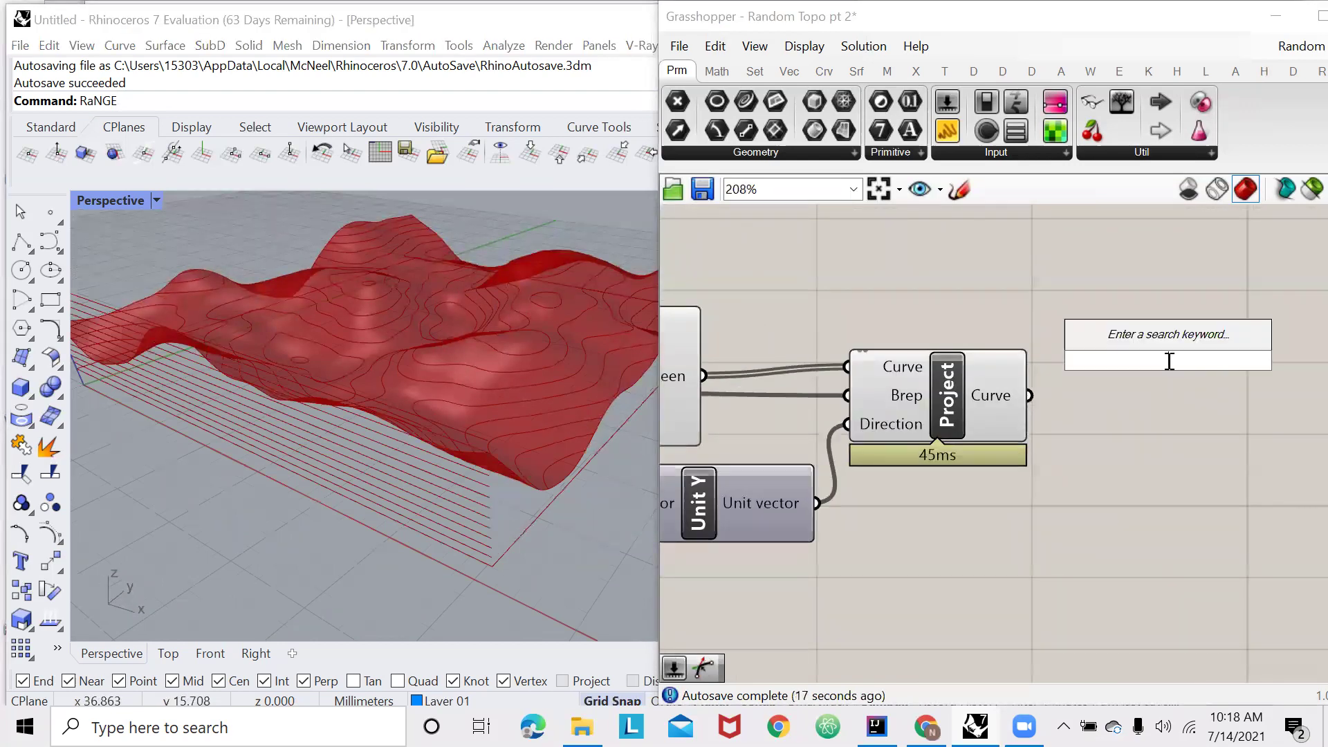
type("divide surf")
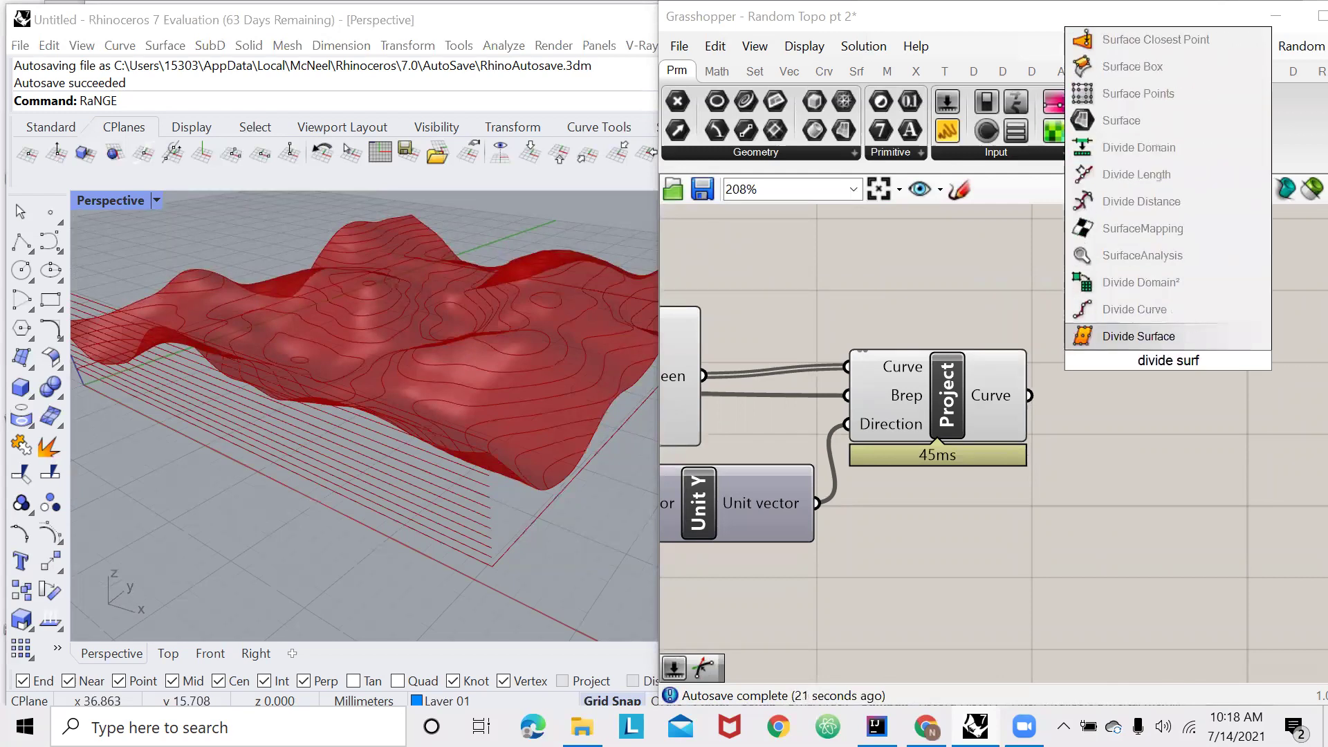
key("BackSpace")
key("BackSpace")
key("BackSpace")
key("BackSpace")
key("BackSpace")
key("BackSpace")
key("BackSpace")
key("BackSpace")
key("BackSpace")
key("BackSpace")
key("BackSpace")
Add a Surface Split component, connecting Project's Curve output to its Curves input and the terrain to its Surface input.
type("split s")
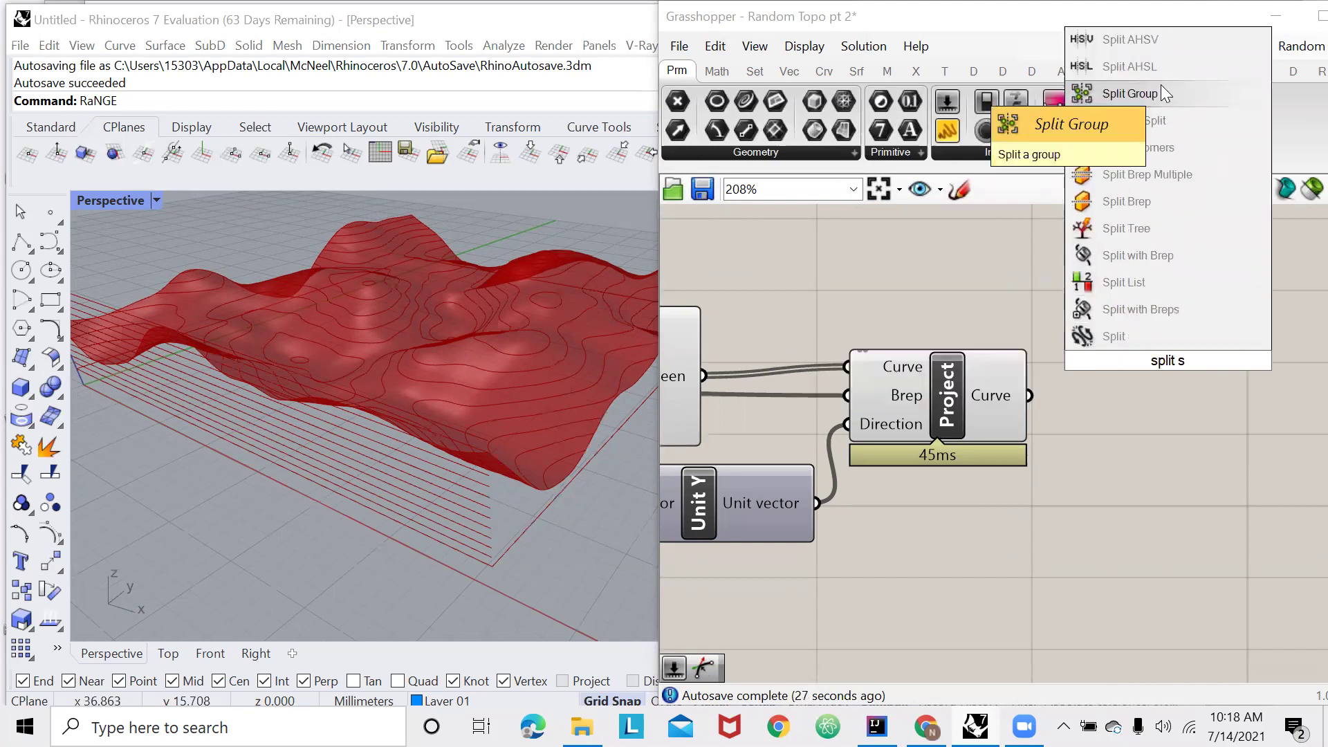
left_click(1167, 119)
left_click_drag(1156, 354, 1200, 401)
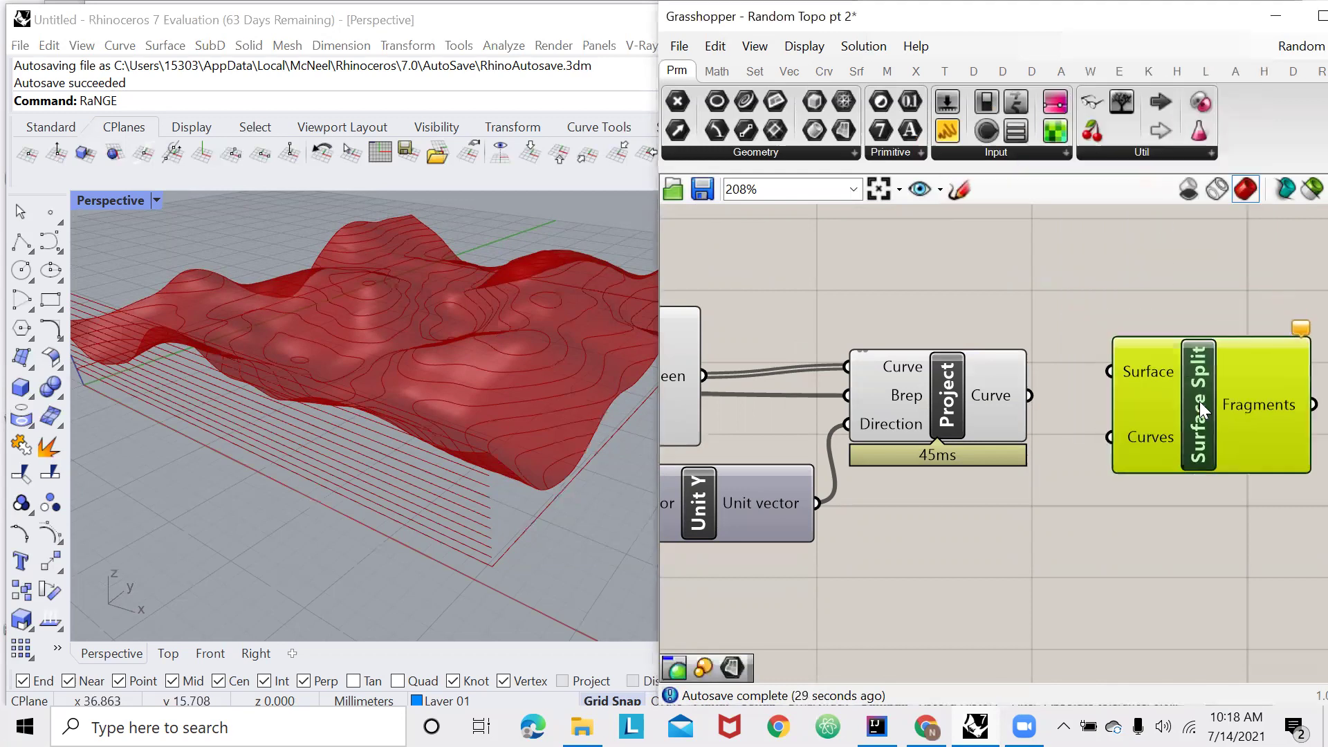
left_click_drag(1086, 426, 1109, 440)
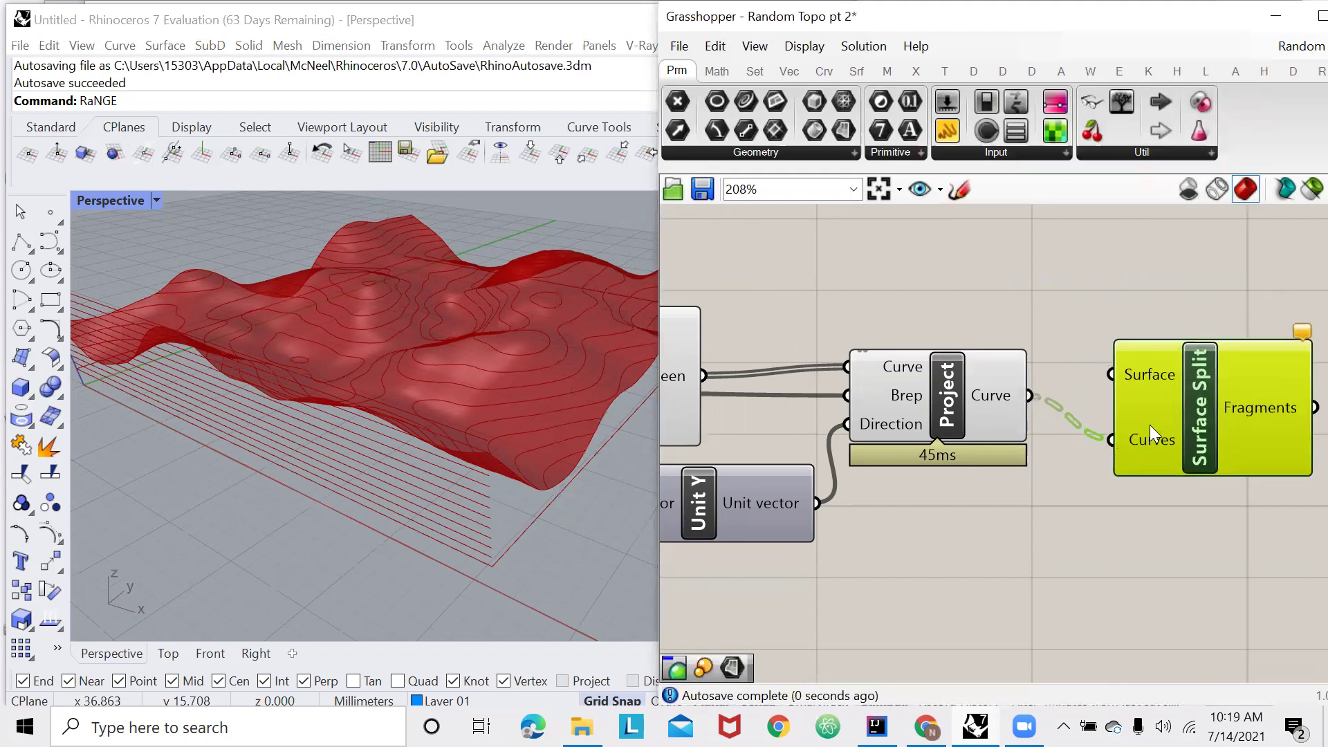
scroll(1126, 391, "down", 3)
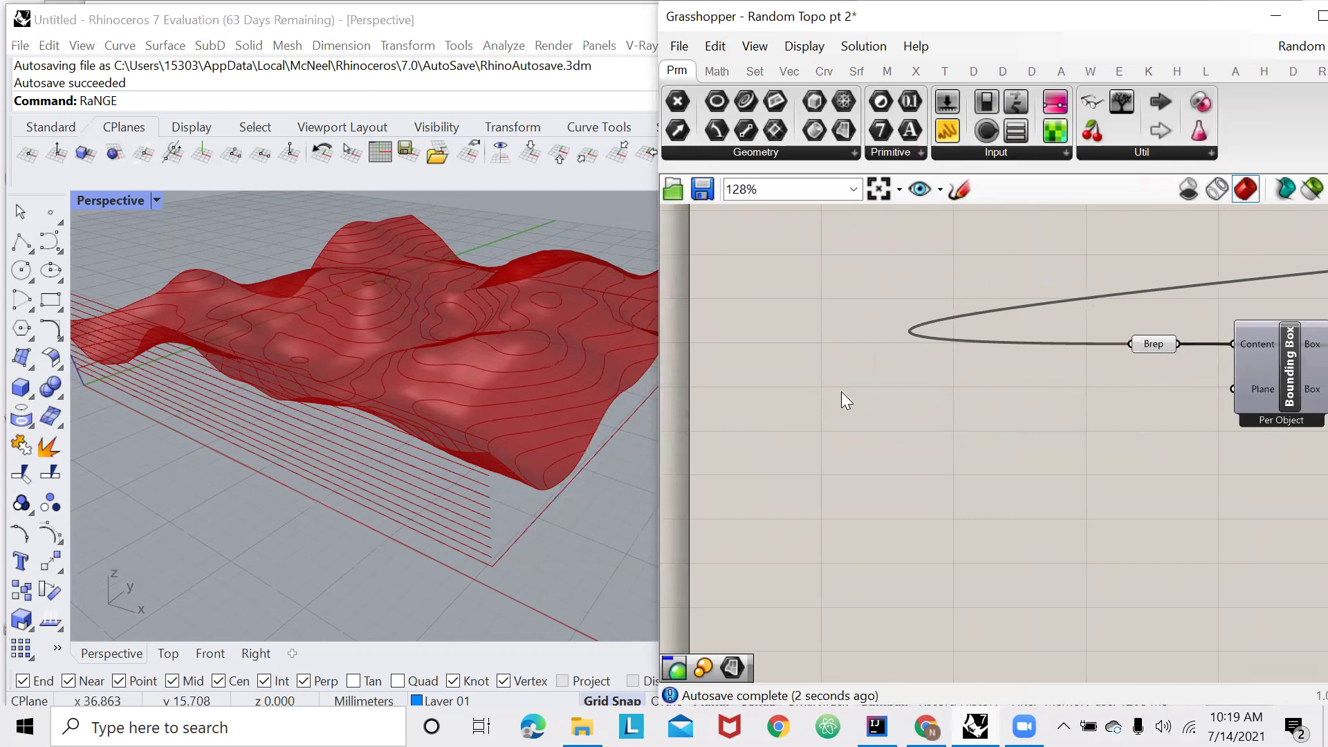
scroll(830, 389, "down", 4)
scroll(853, 415, "down", 3)
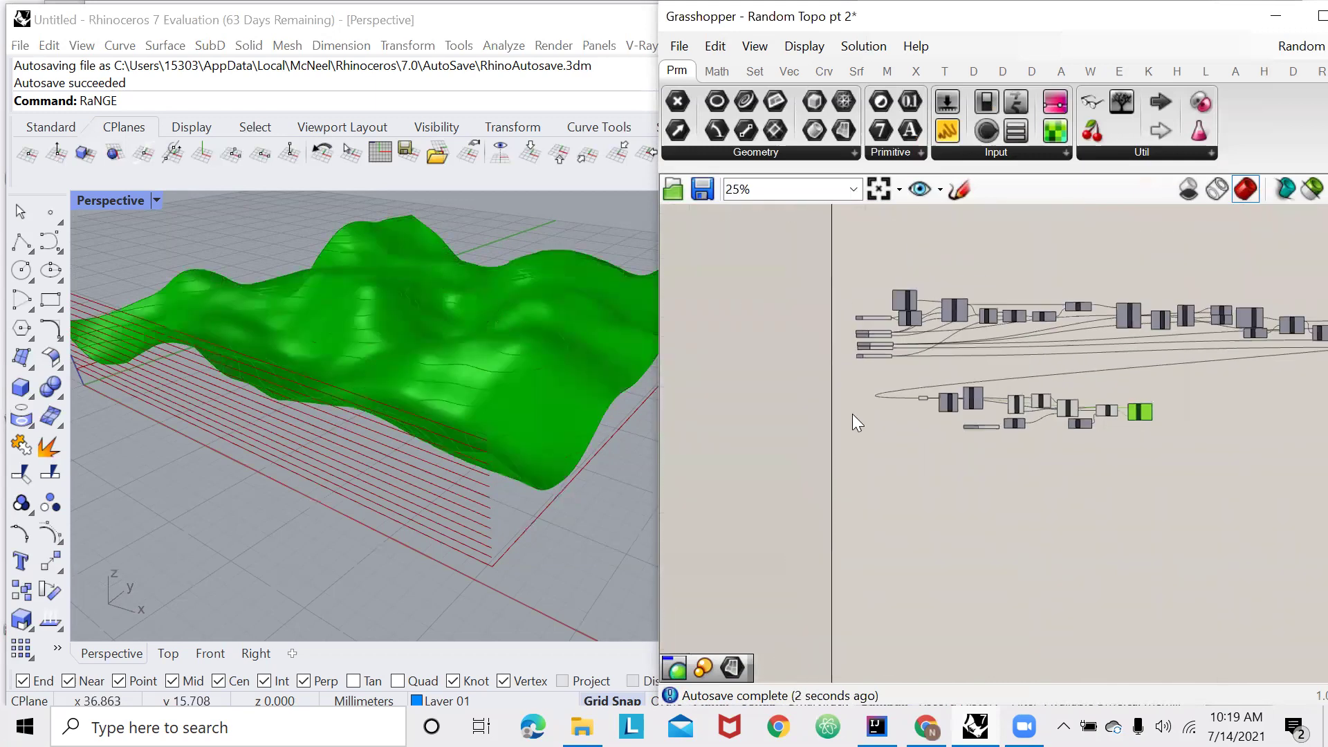
scroll(1058, 412, "up", 8)
left_click(1119, 458)
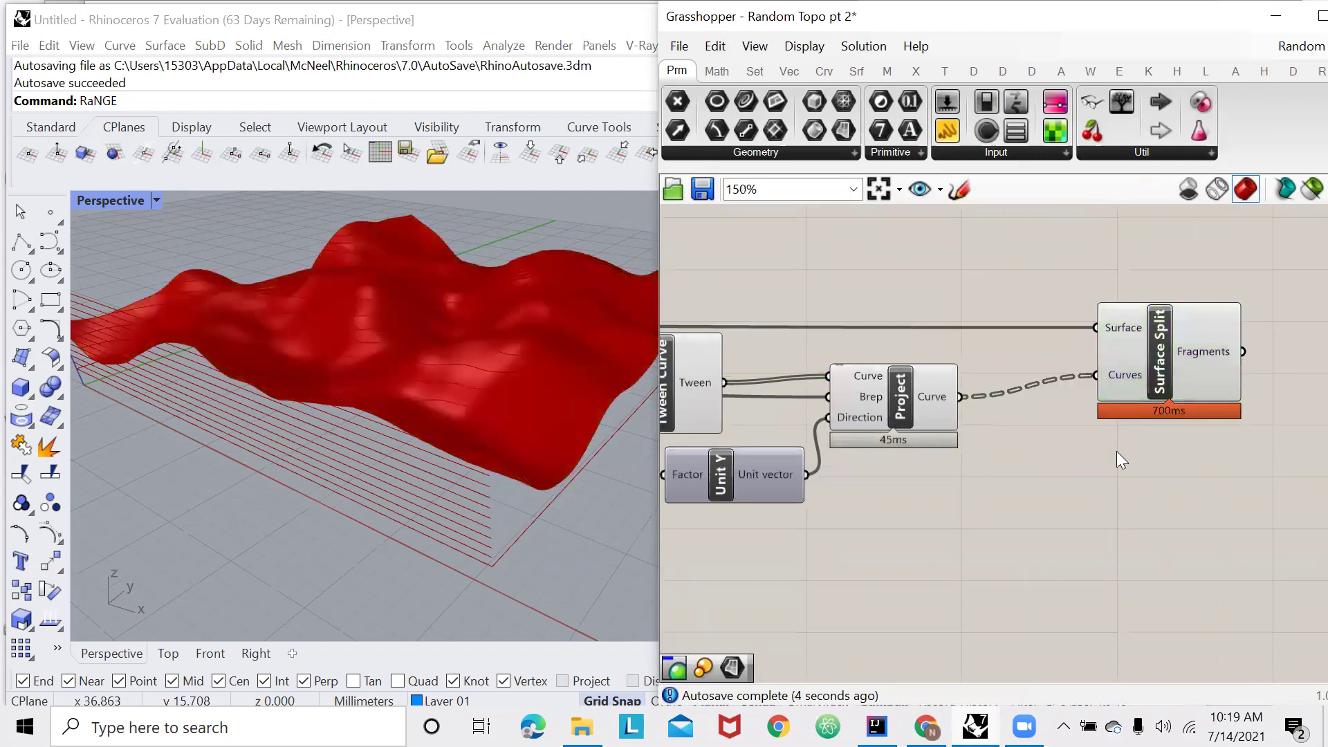
Flatten the Curves input of Surface Split.
scroll(1085, 387, "up", 3)
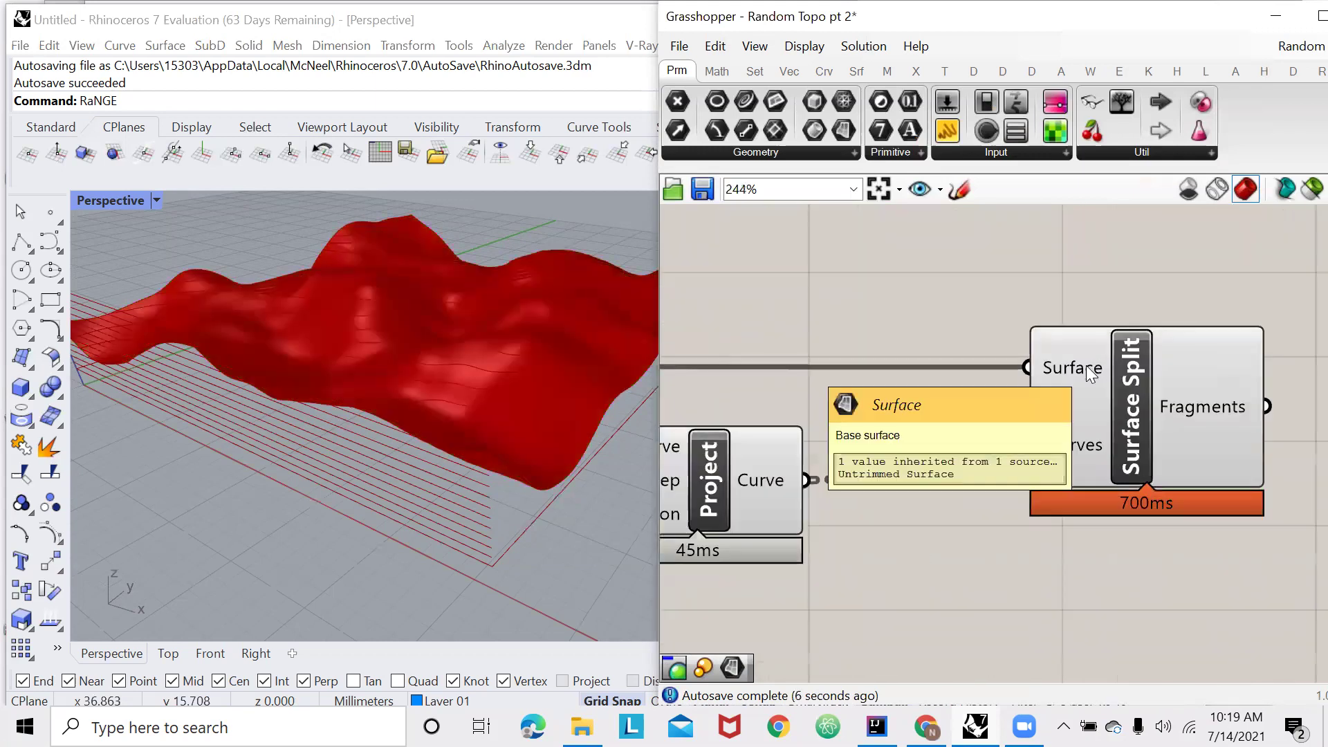
mouse_move(1088, 370)
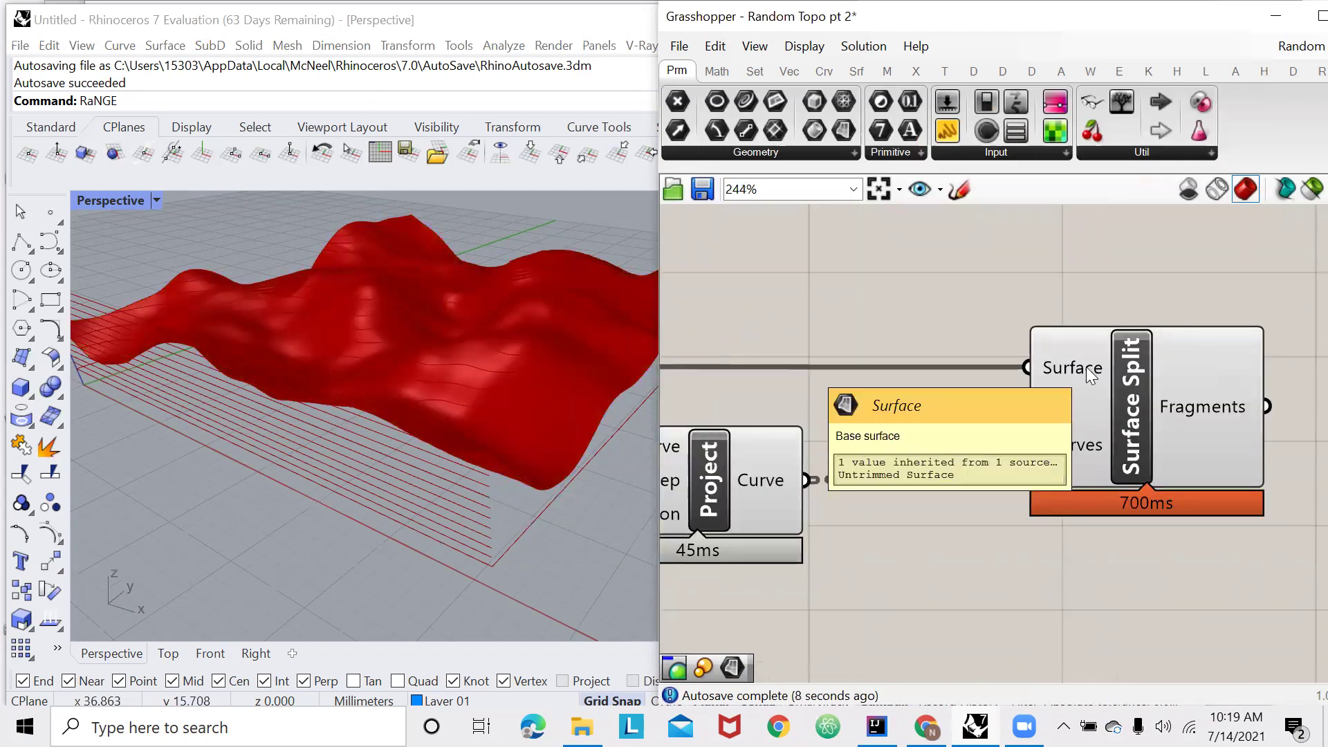
mouse_move(1065, 455)
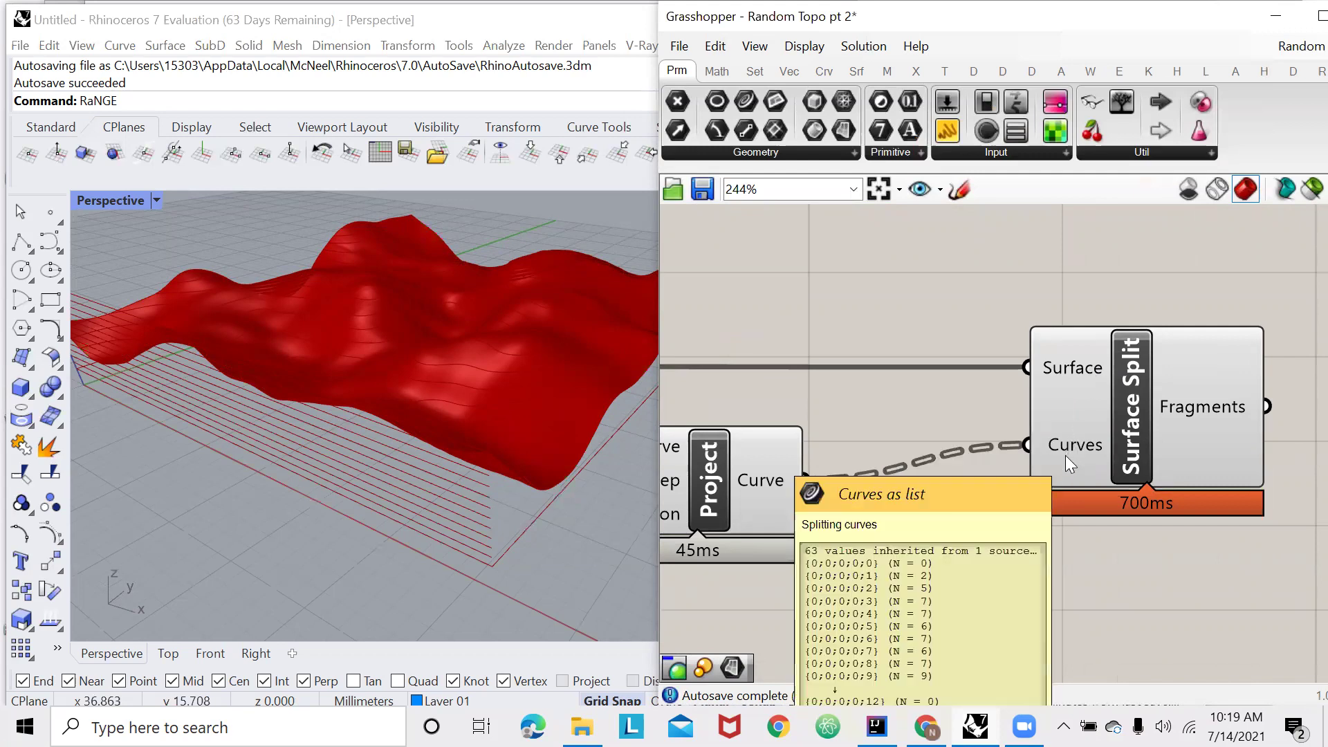
scroll(1062, 385, "up", 2)
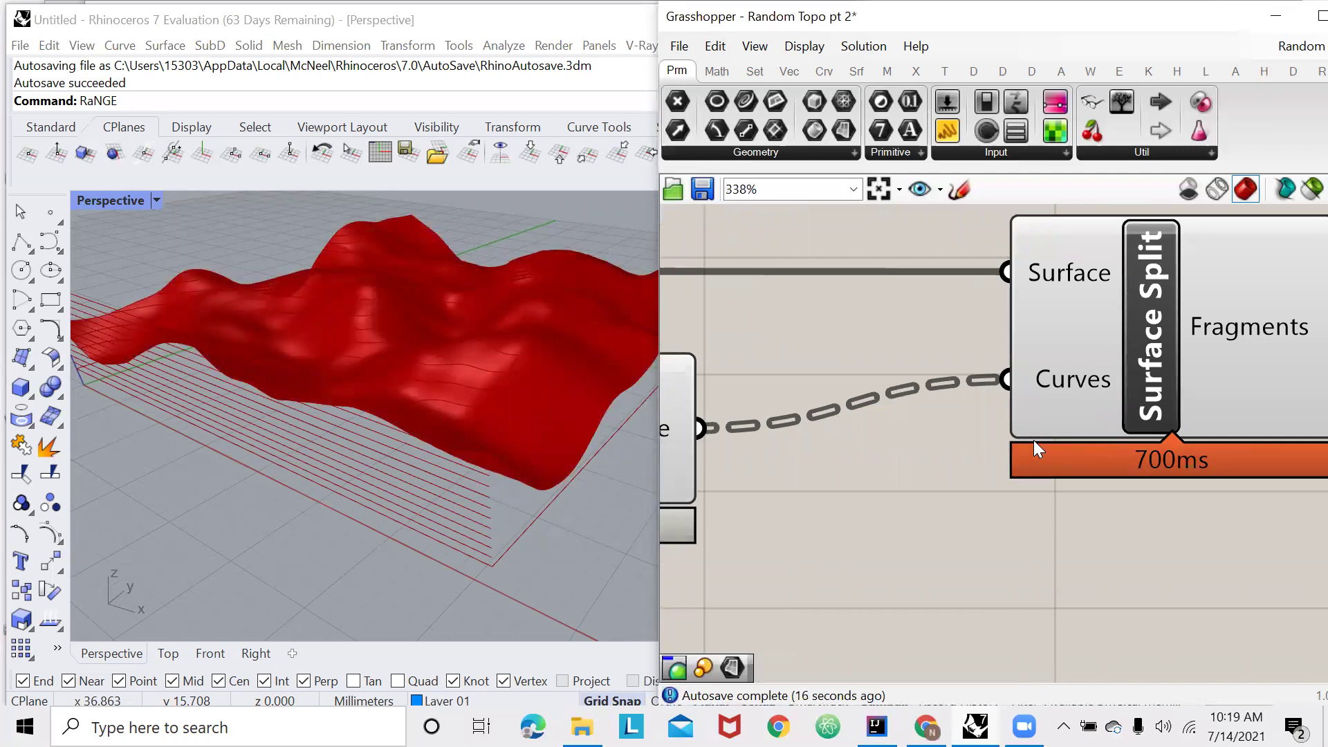
right_click(1079, 387)
left_click(1127, 474)
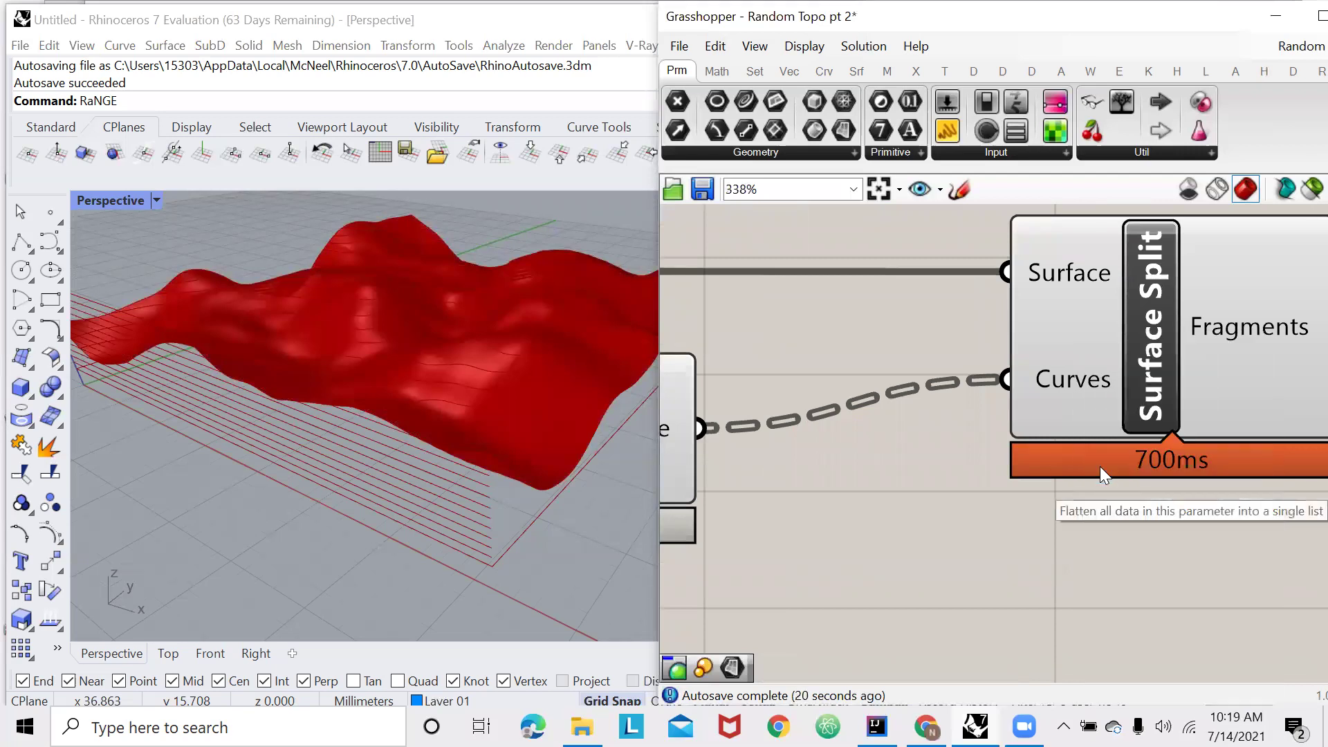
mouse_move(1068, 362)
left_mouse_down()
mouse_move(1071, 390)
mouse_move(1085, 354)
left_mouse_up()
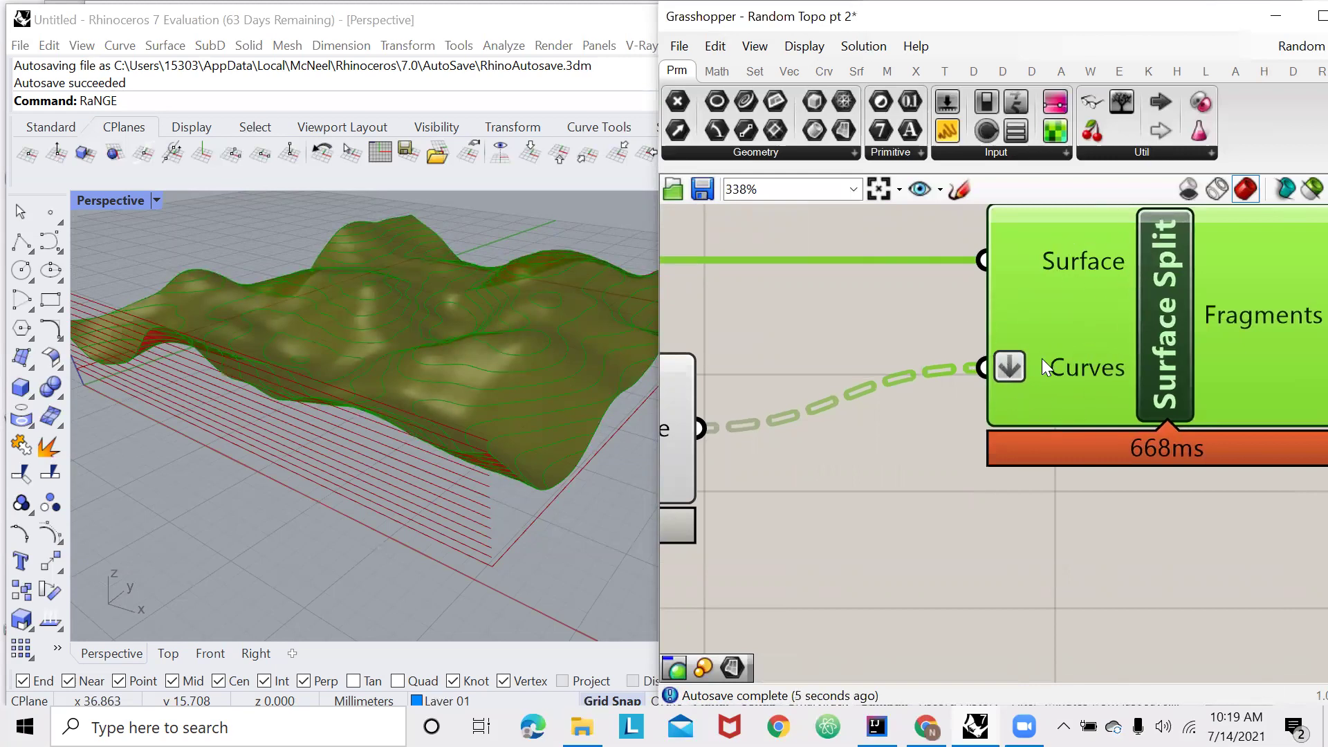
scroll(904, 440, "down", 3)
scroll(1046, 432, "up", 3)
left_click(1066, 540)
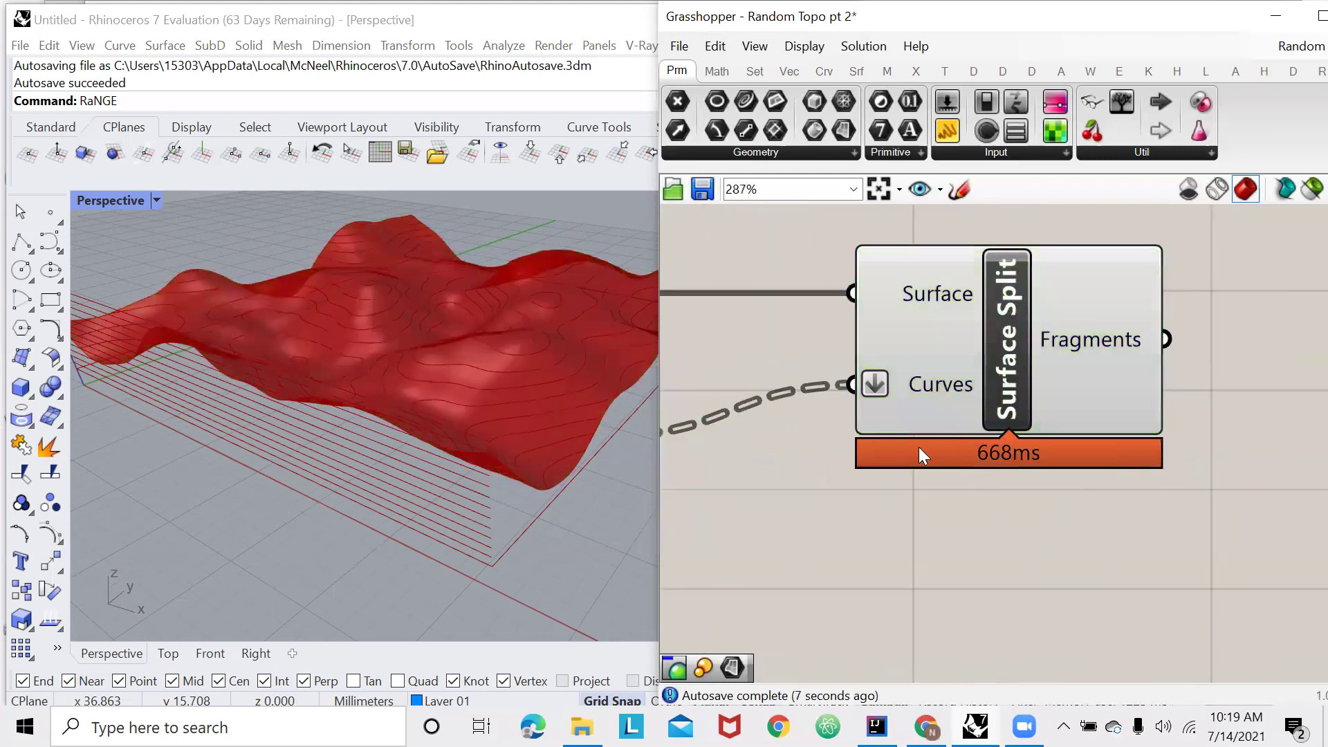
scroll(919, 450, "down", 1)
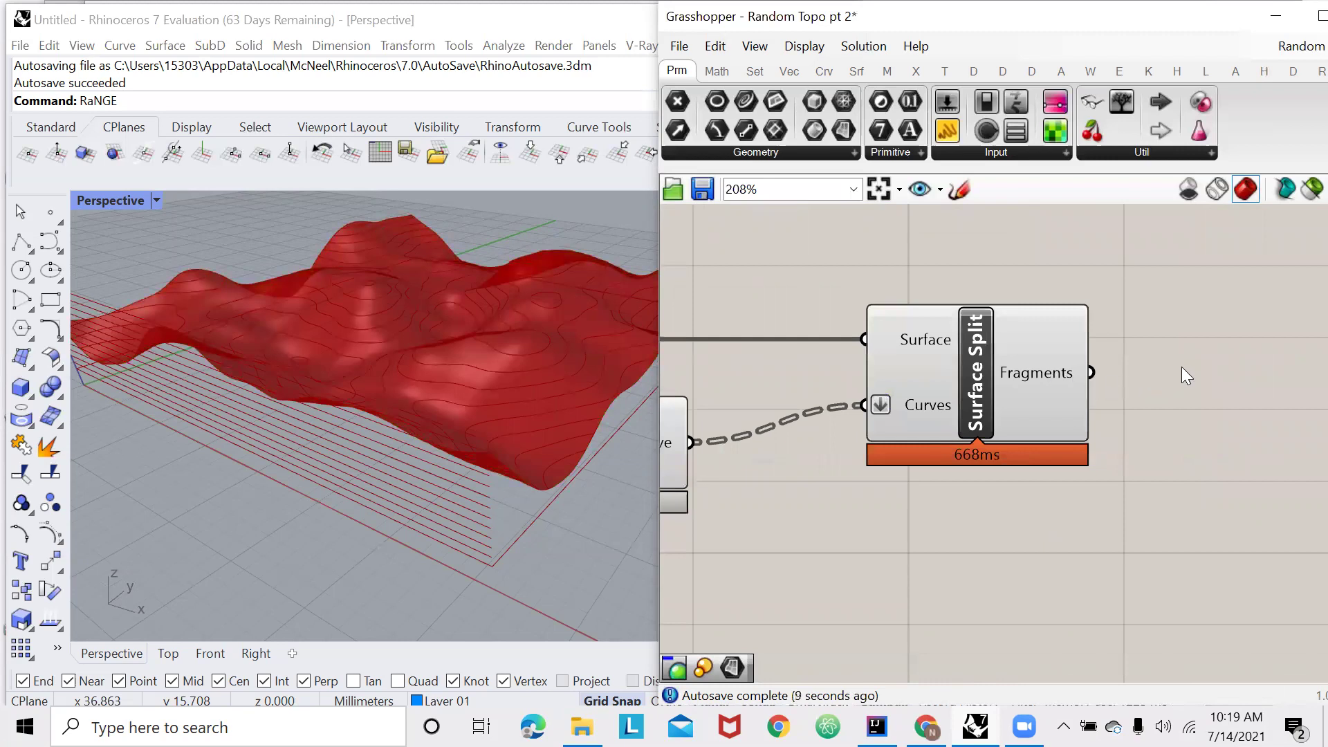
Turn off the preview of the bounding box, tween curve and projection components ahead of Surface Split.
scroll(1187, 375, "down", 5)
left_click_drag(1093, 423, 834, 308)
right_click(855, 455)
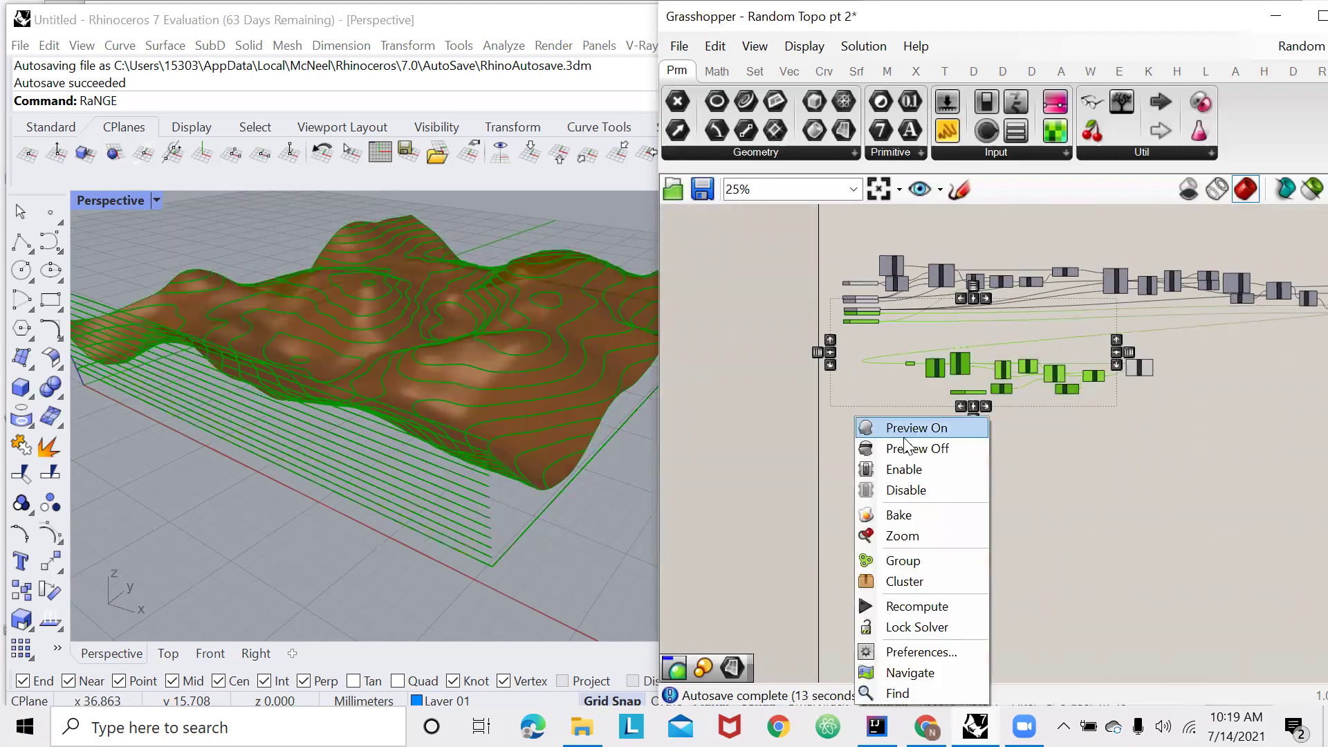
left_click(804, 481)
Turn off the preview of the Move and Surface From Points components at the end of the terrain definition.
scroll(803, 482, "down", 2)
scroll(1166, 367, "up", 8)
left_click_drag(1240, 286, 946, 499)
right_click(941, 536)
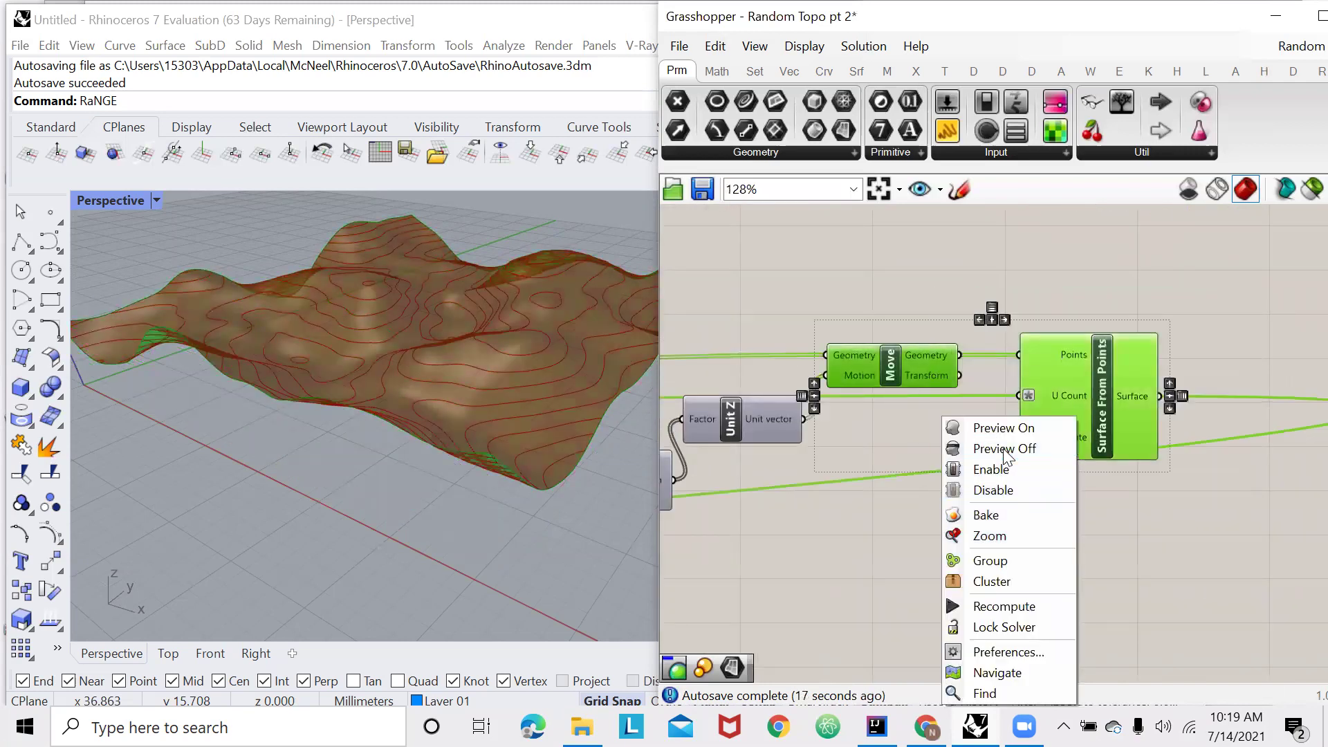
left_click(996, 448)
scroll(1004, 372, "down", 5)
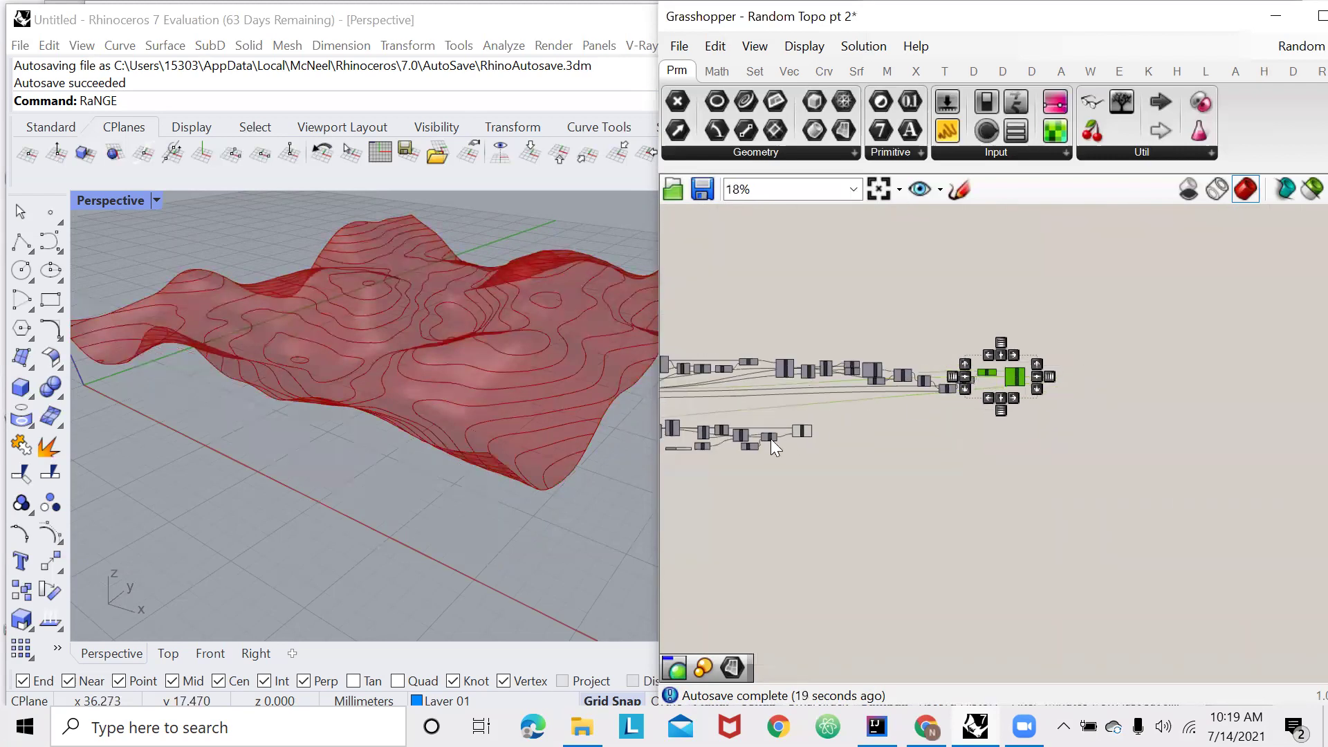
Add a Custom Preview component and connect Surface Split's Fragments output to its Geometry input.
scroll(930, 398, "up", 9)
left_click(961, 426)
left_click(991, 435)
scroll(1010, 415, "down", 4)
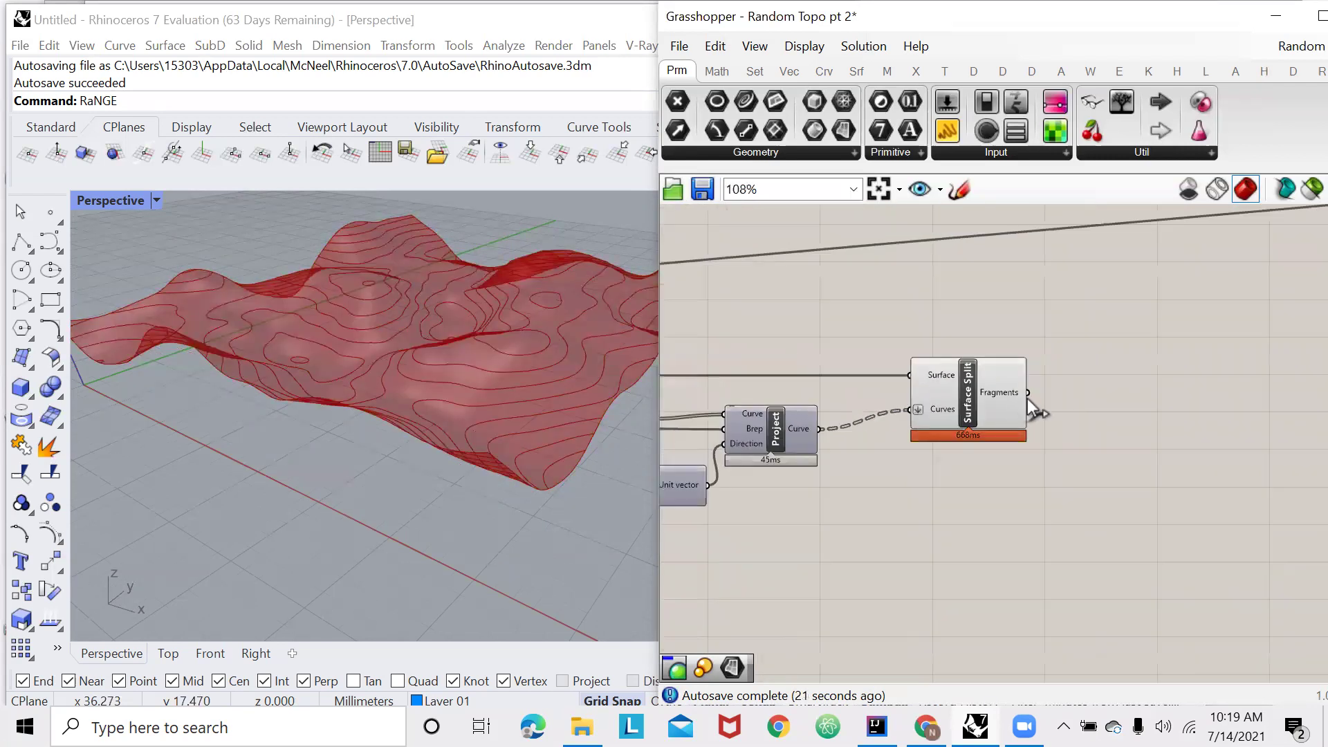
scroll(1041, 391, "up", 5)
double_click(1067, 382)
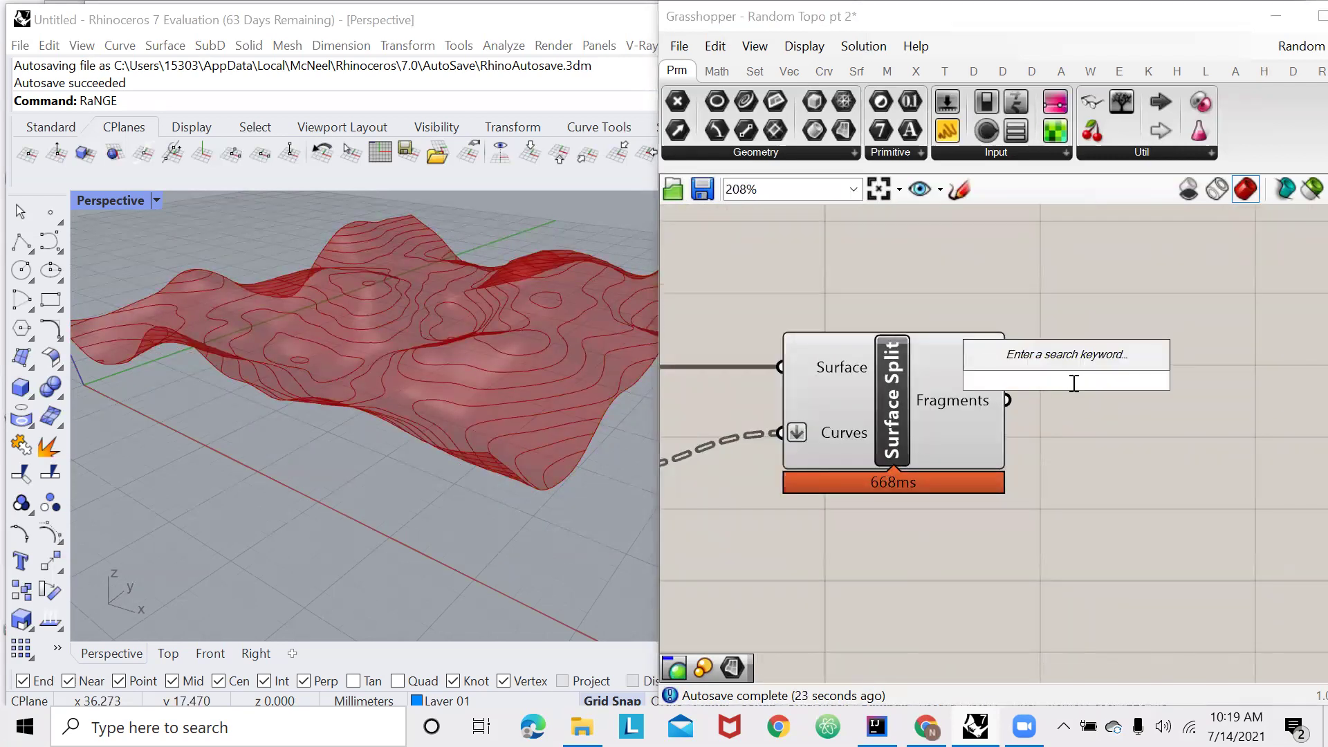
type("custom")
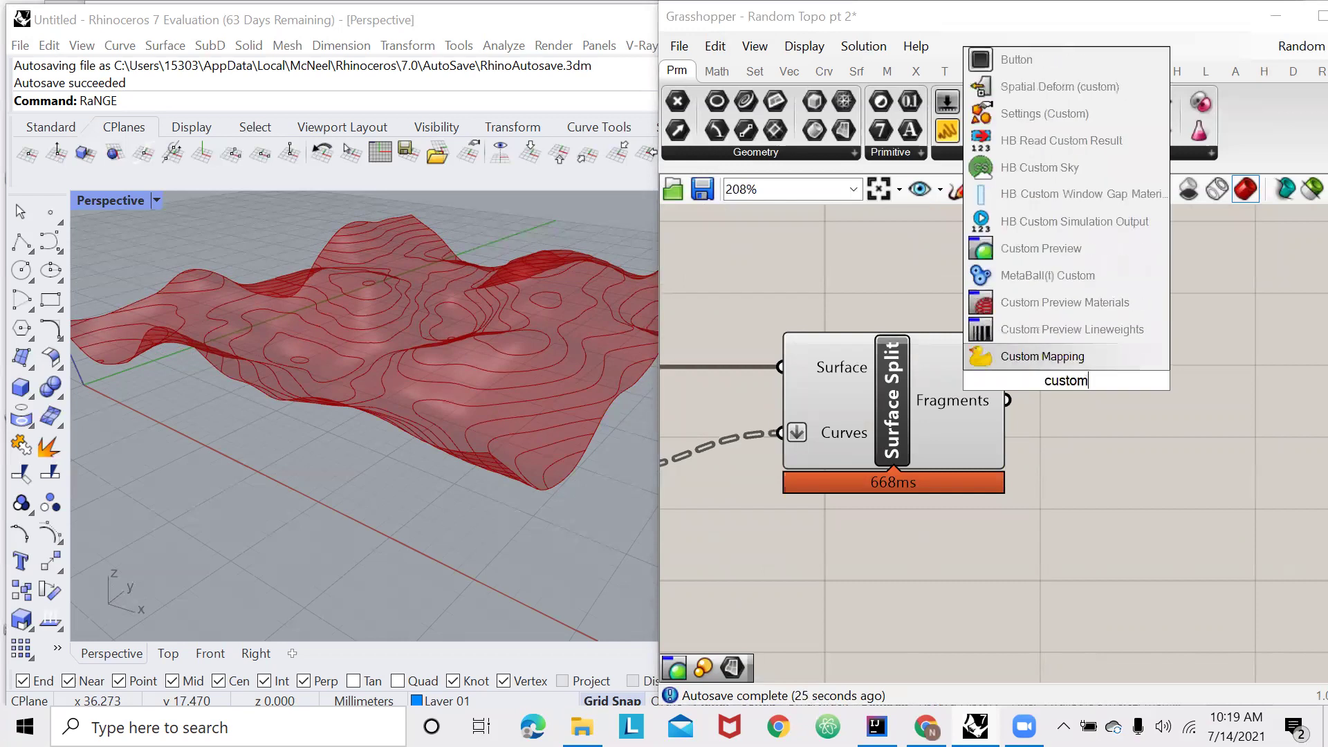
type(" preview")
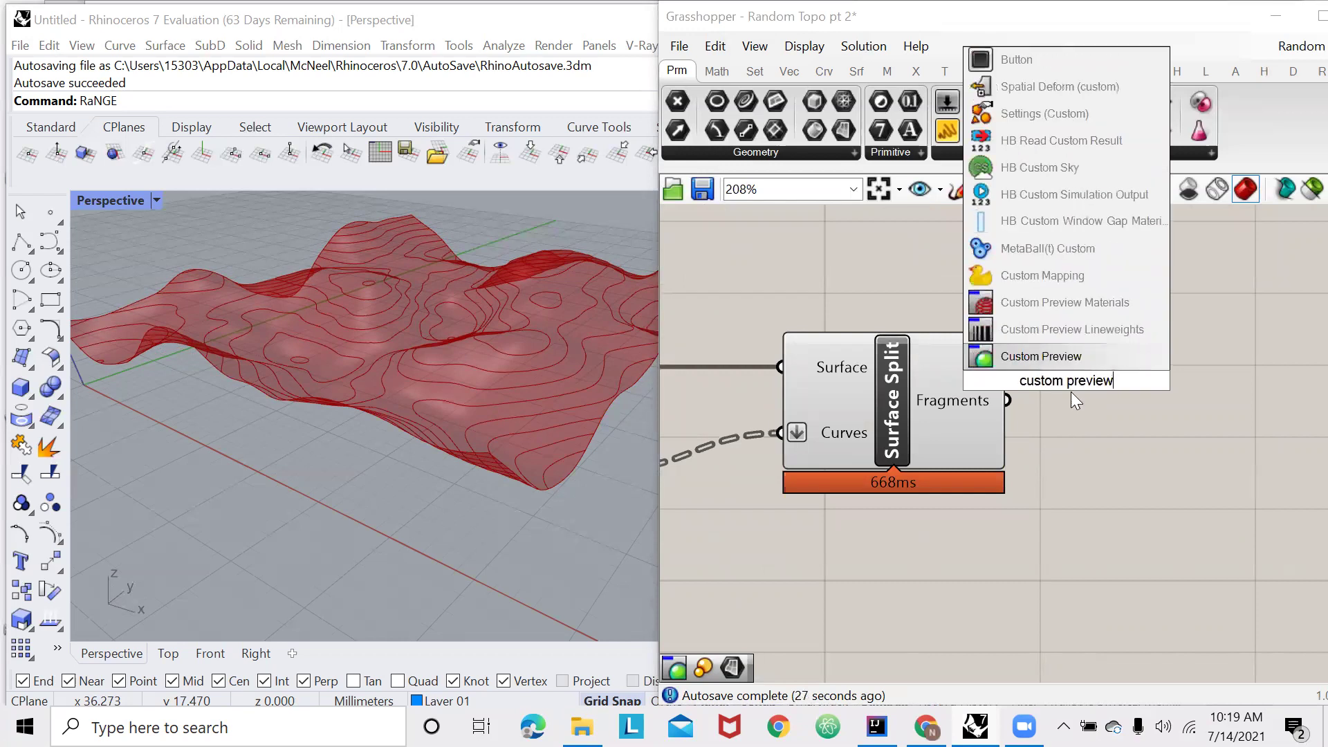
key("Return")
left_click_drag(1068, 369, 1198, 432)
left_click_drag(1008, 400, 1097, 391)
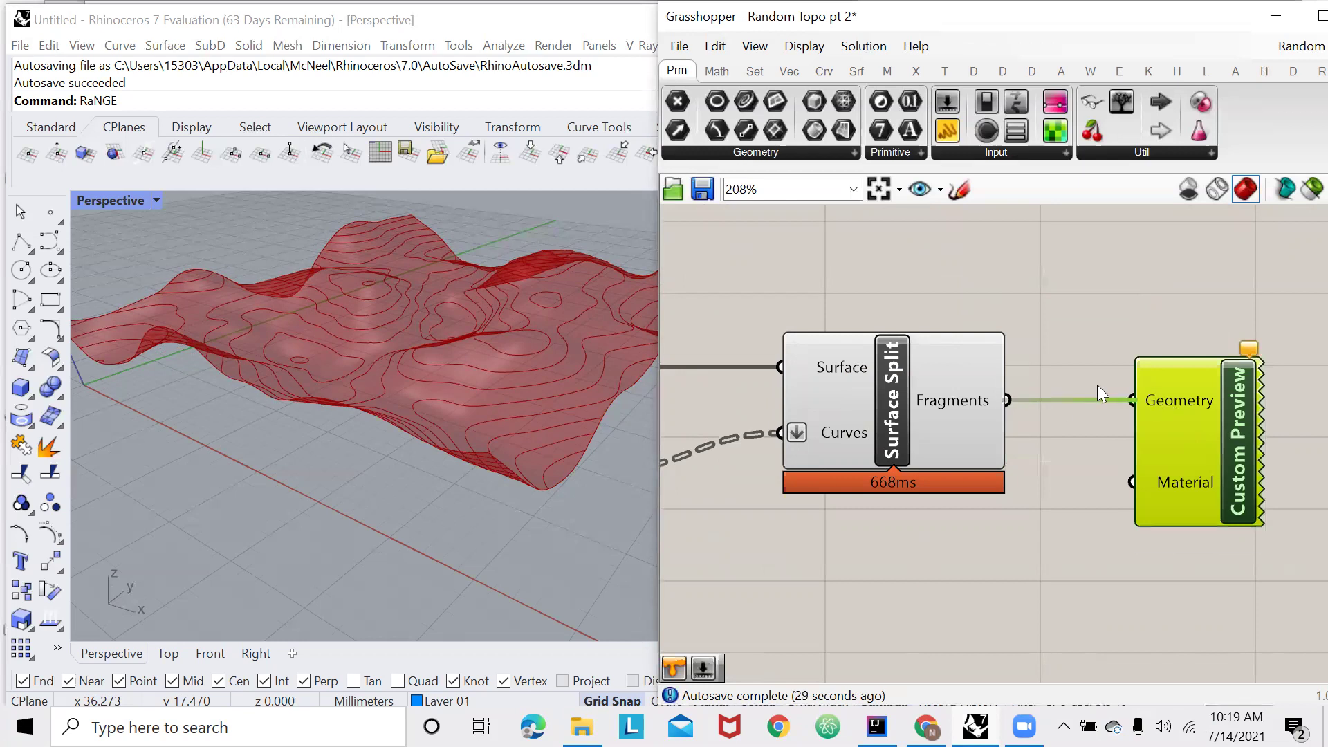
scroll(847, 379, "down", 5)
scroll(918, 432, "up", 5)
scroll(803, 427, "down", 3)
left_click(825, 498)
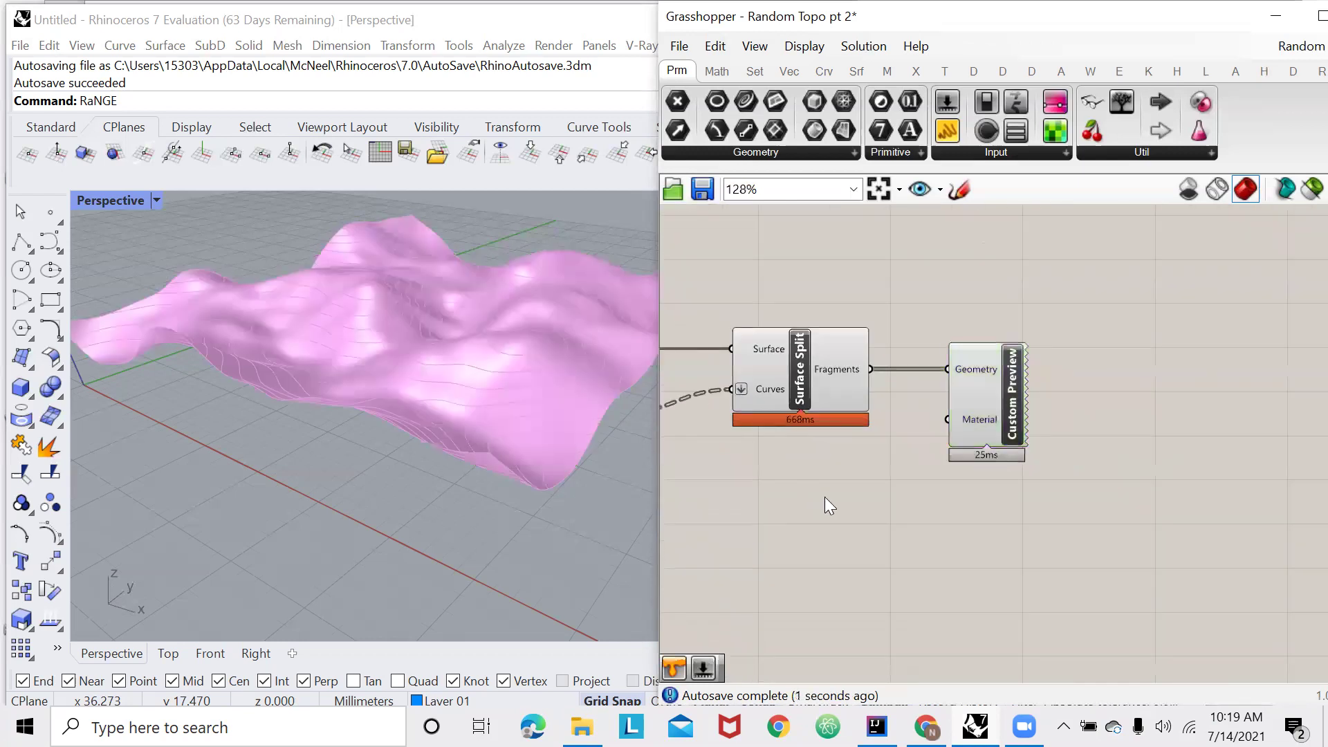
Move the Custom Preview component farther away from Surface Split to leave room between them.
scroll(892, 484, "down", 2)
left_click_drag(955, 435, 1242, 431)
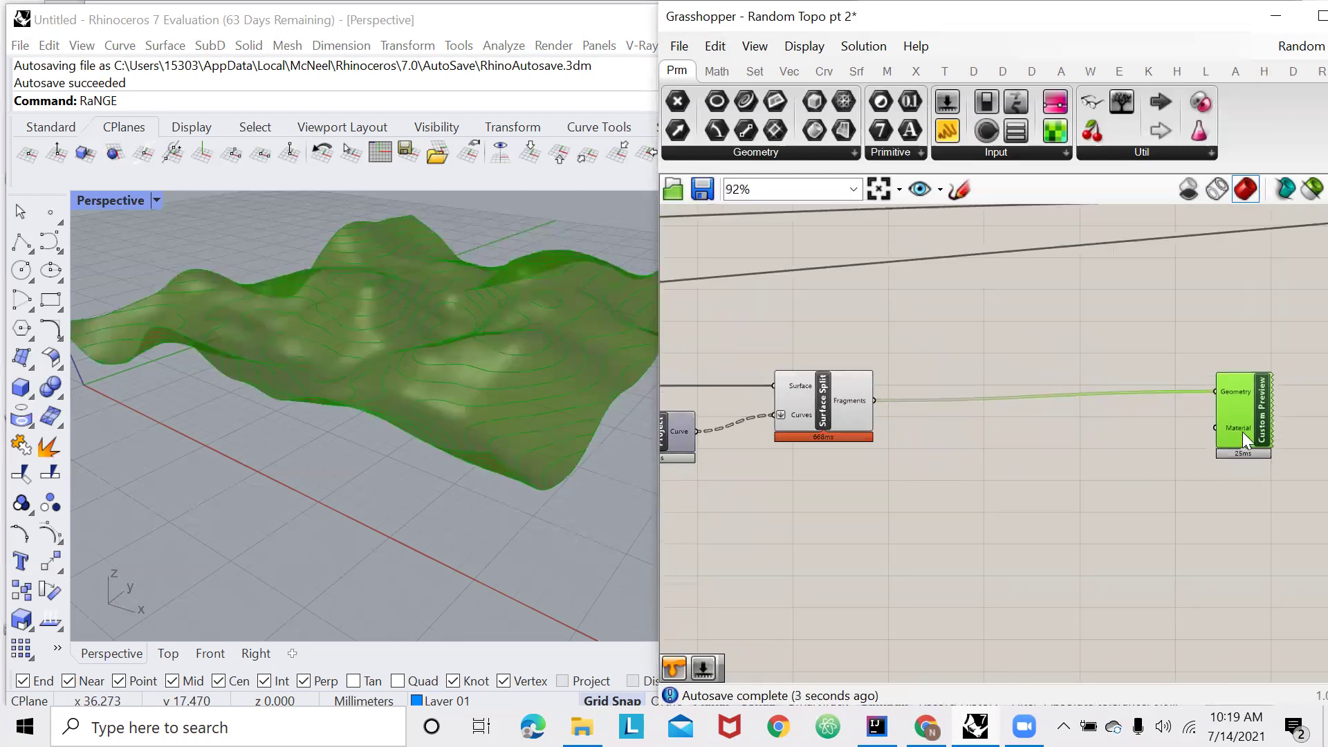
left_click(762, 479)
scroll(483, 459, "up", 4)
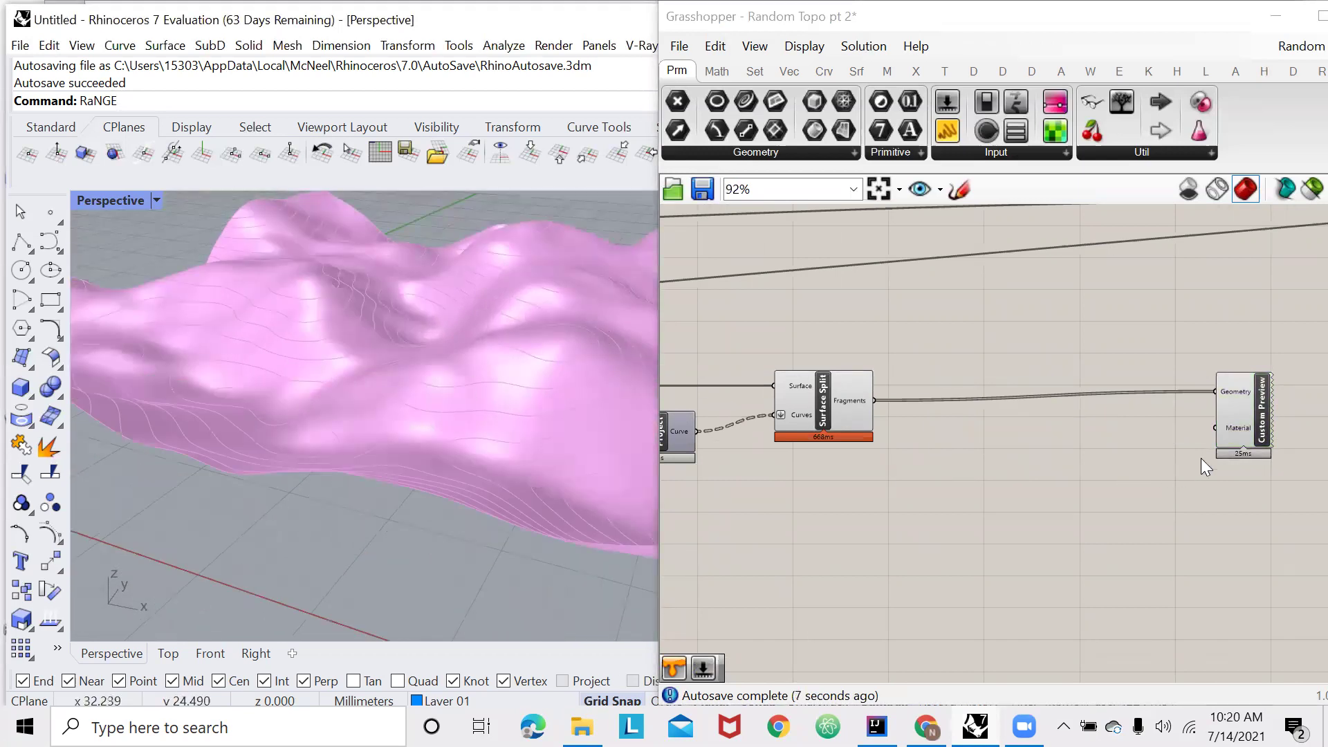
Add a Colour HSL component between Surface Split and the Material input of Custom Preview.
scroll(1201, 458, "up", 1)
double_click(1173, 437)
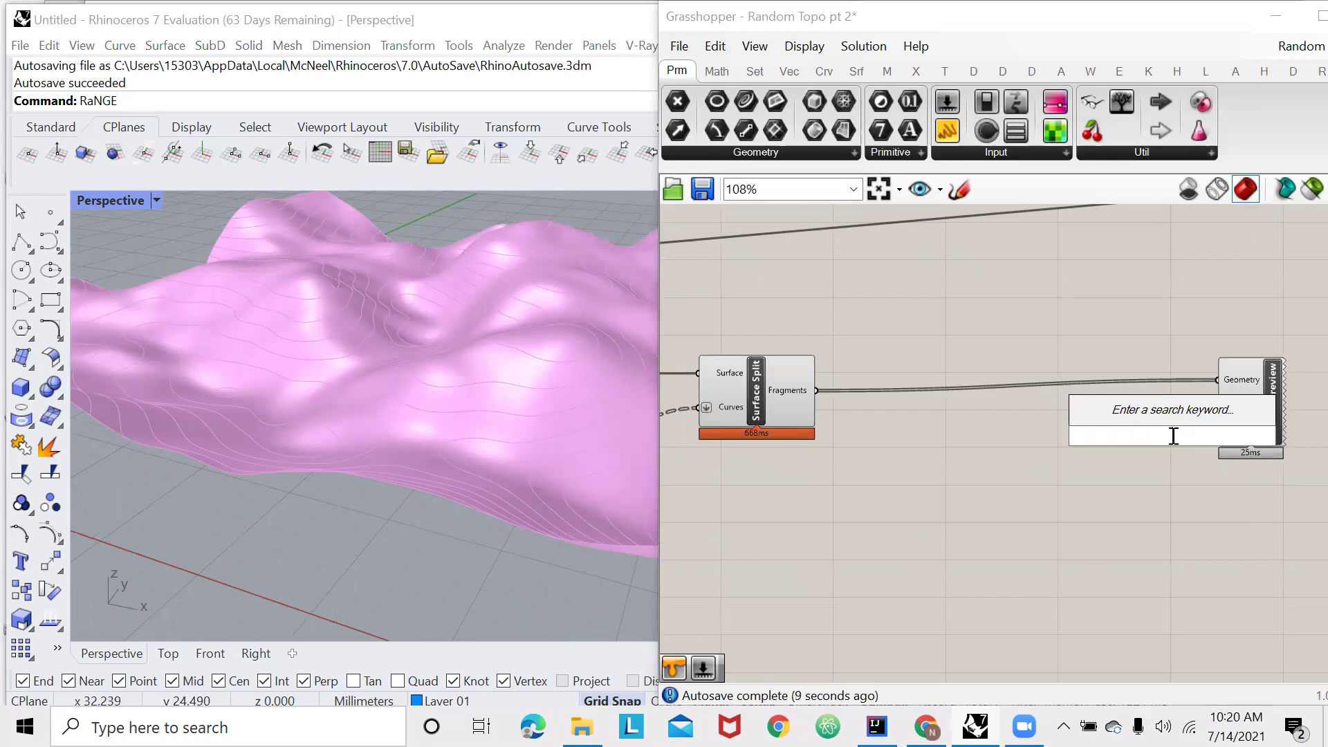
type("hsl")
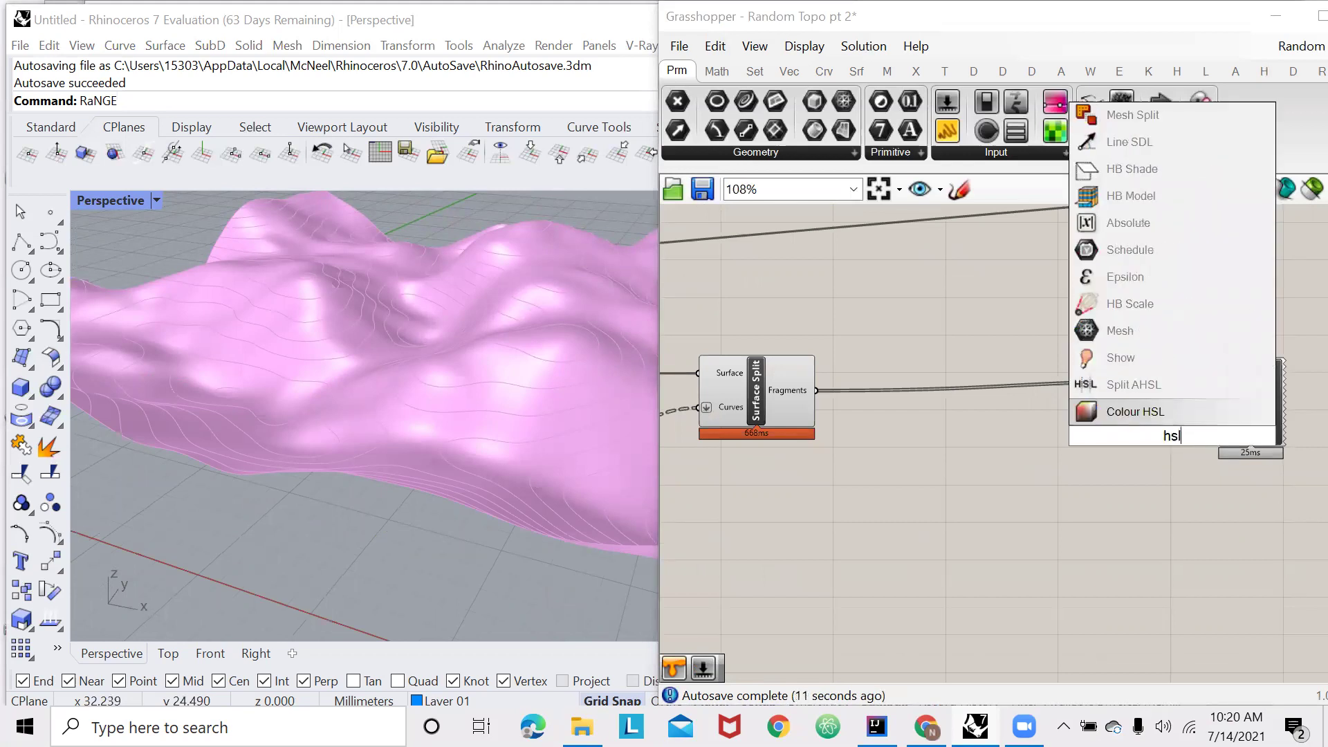
left_click(1152, 419)
scroll(1169, 470, "up", 4)
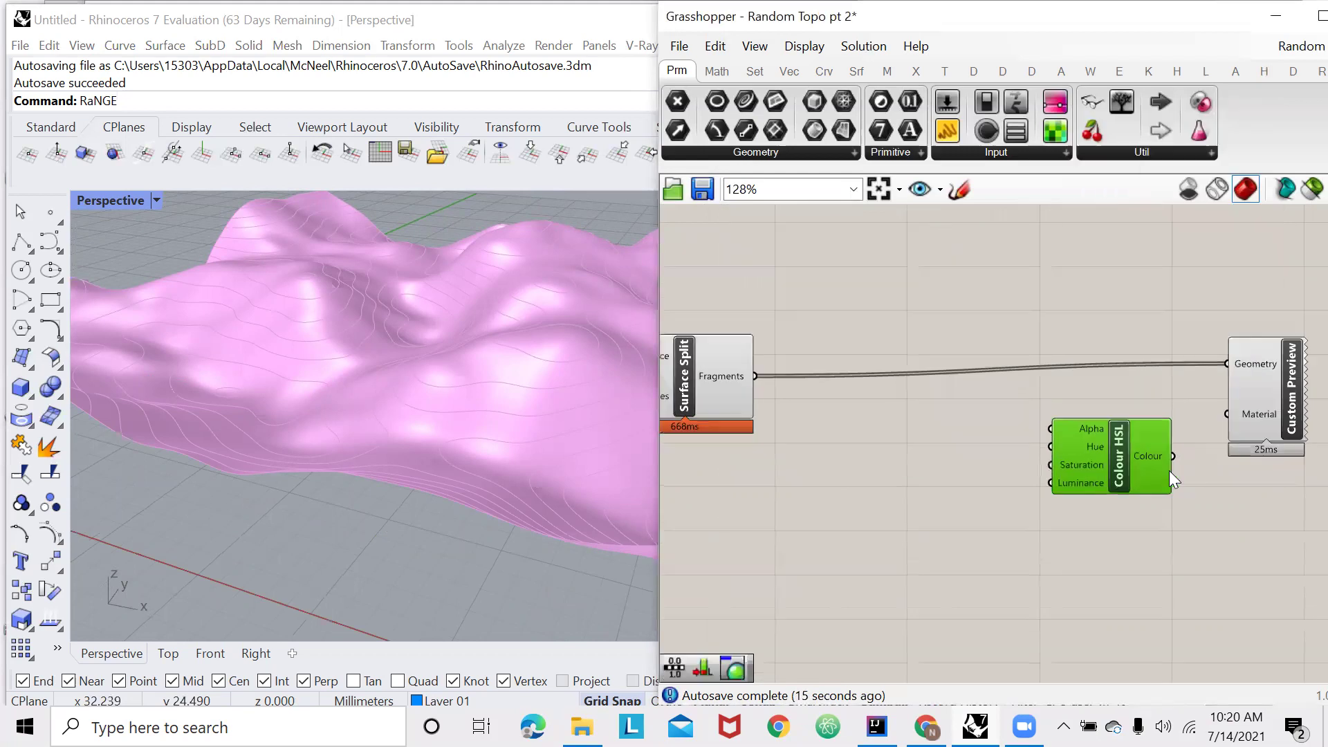
Connect Colour HSL's Colour output to the Material input of Custom Preview.
left_click_drag(1227, 395, 1229, 391)
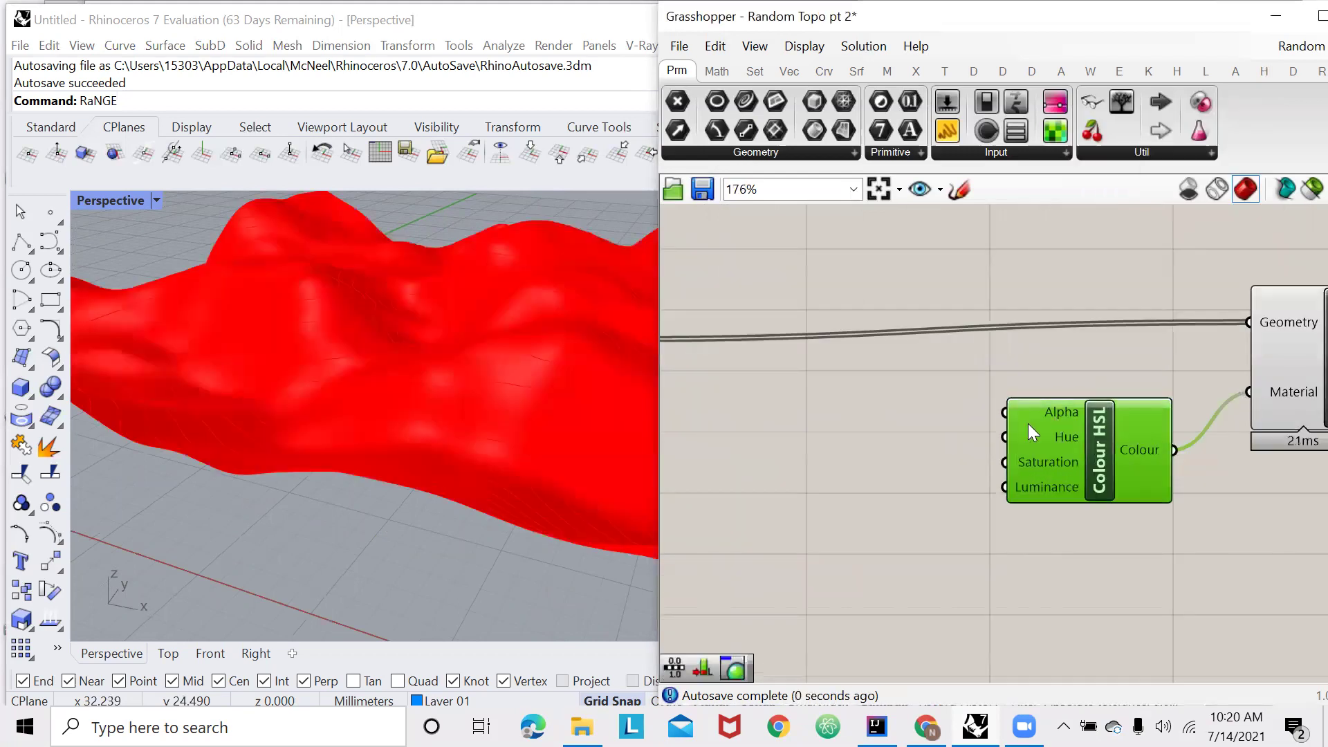
Add a Number Slider with two decimals, connect it to Colour HSL's Hue input and set it to 1.00.
double_click(895, 437)
type("0.00.")
key("Return")
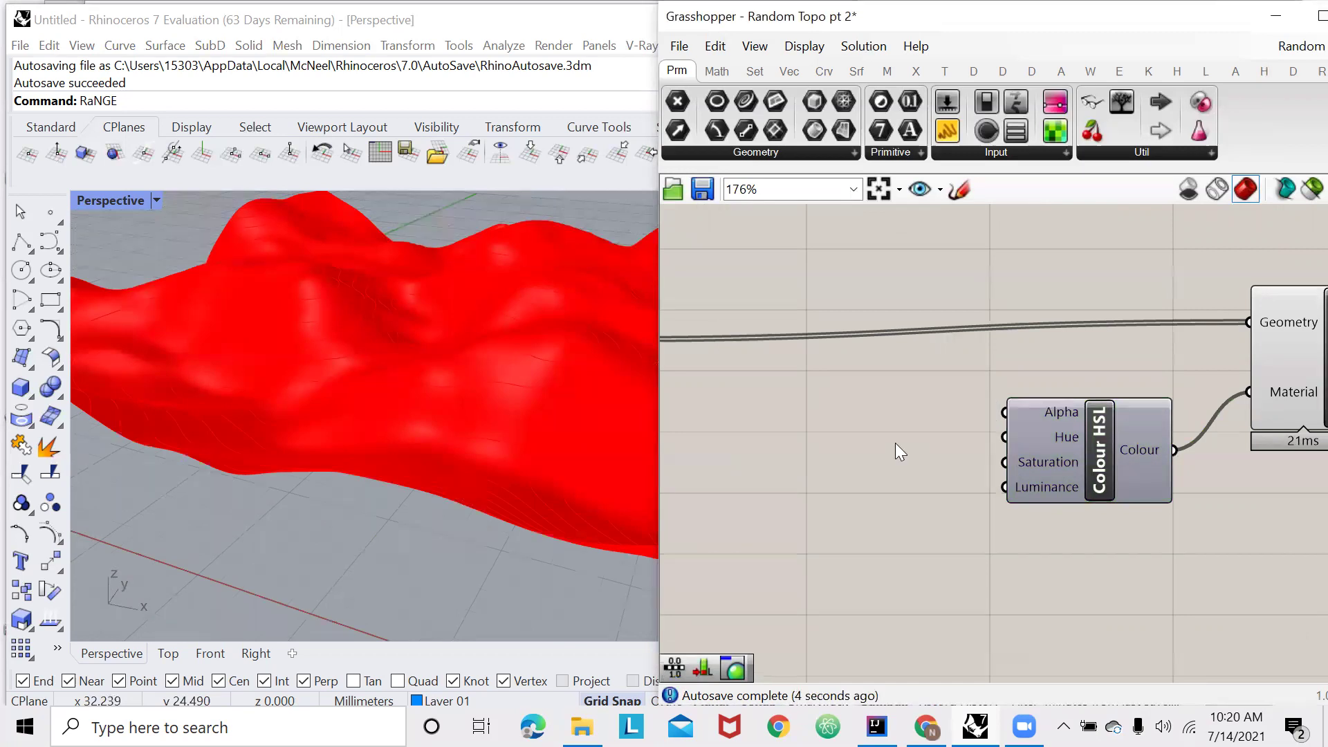
double_click(895, 443)
type("0.00.")
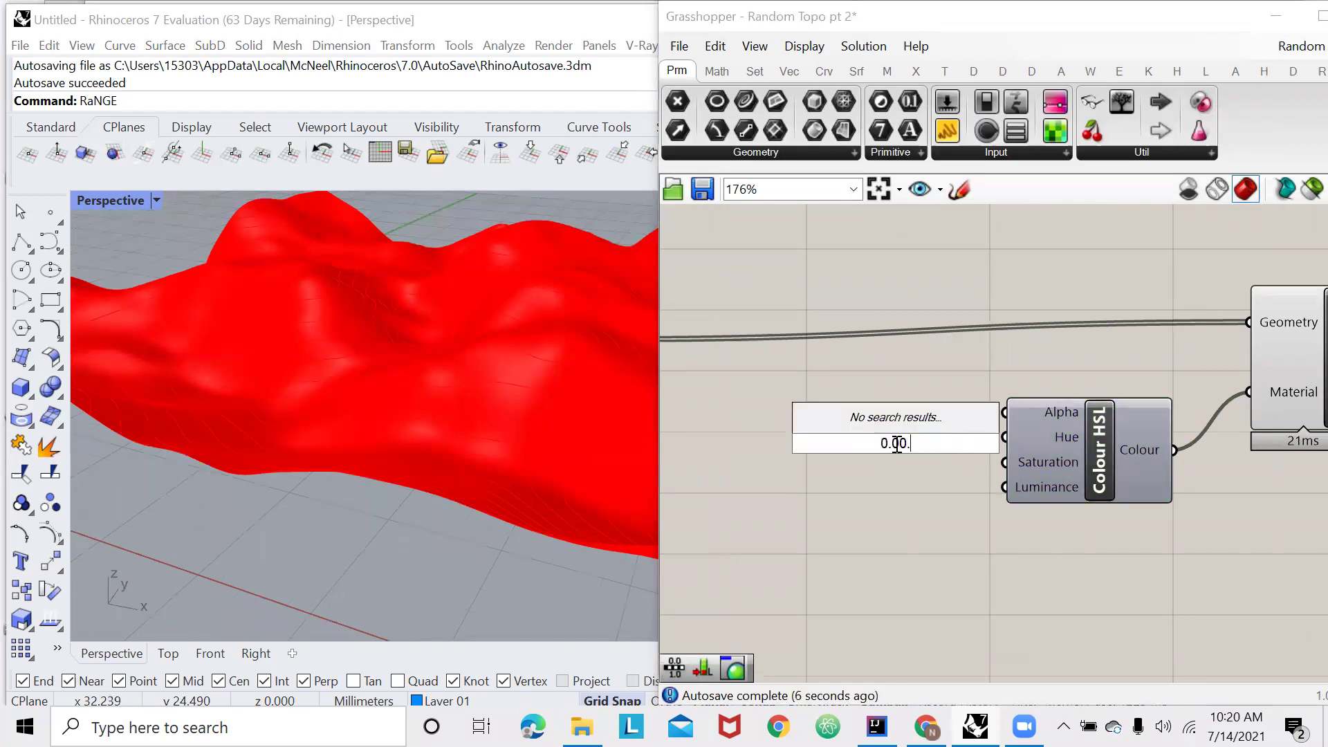
key("Return")
double_click(896, 443)
type("0.00")
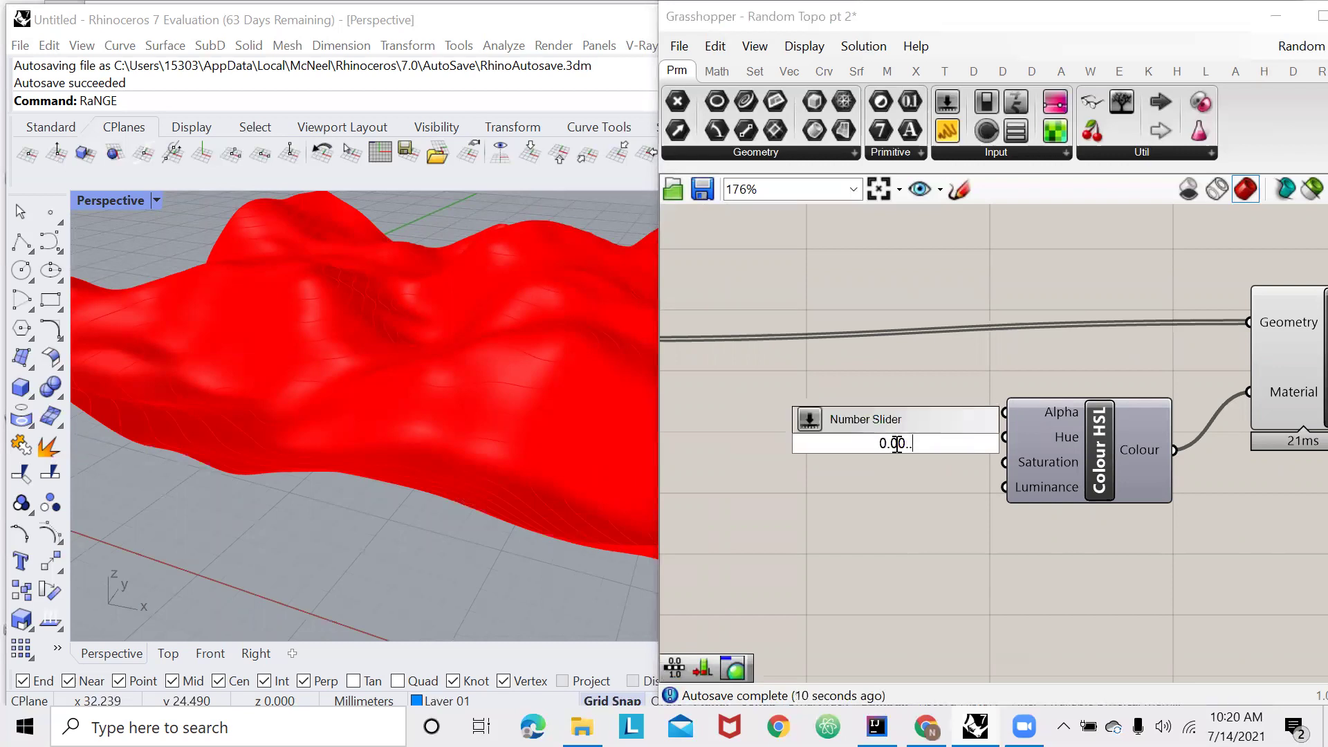
key("Return")
mouse_move(983, 445)
left_mouse_down()
mouse_move(876, 449)
mouse_move(1004, 437)
left_mouse_up()
left_click_drag(777, 446, 927, 446)
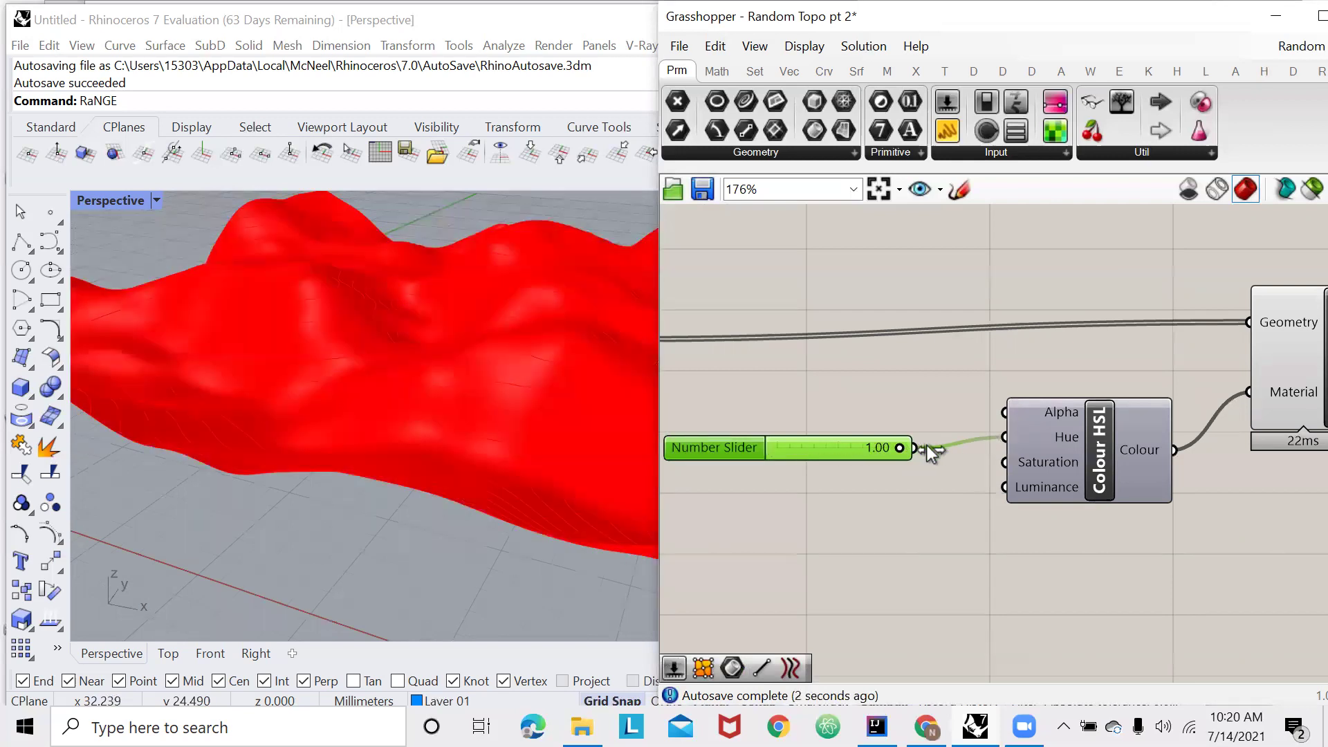
scroll(928, 342, "down", 2)
scroll(1099, 393, "down", 2)
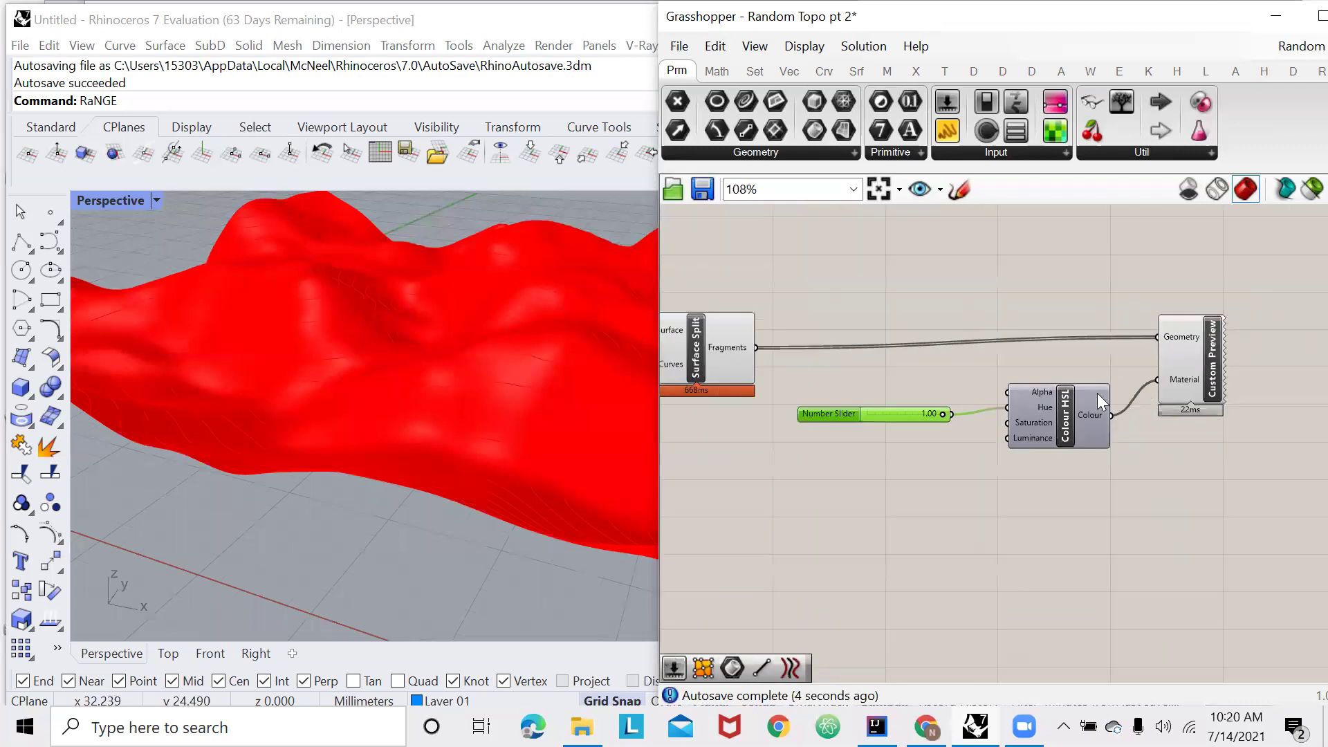
scroll(929, 431, "up", 2)
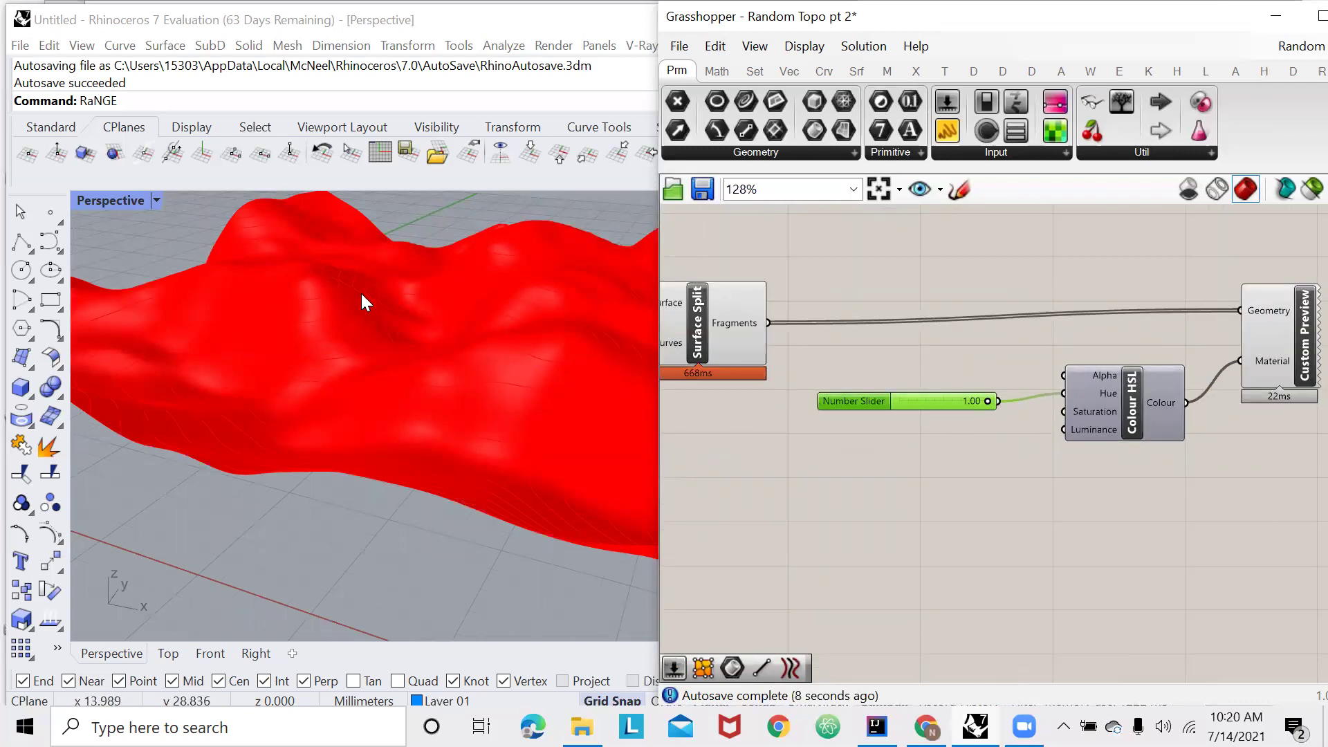
Add an Area component and connect Surface Split's Fragments output to its Geometry input.
double_click(900, 451)
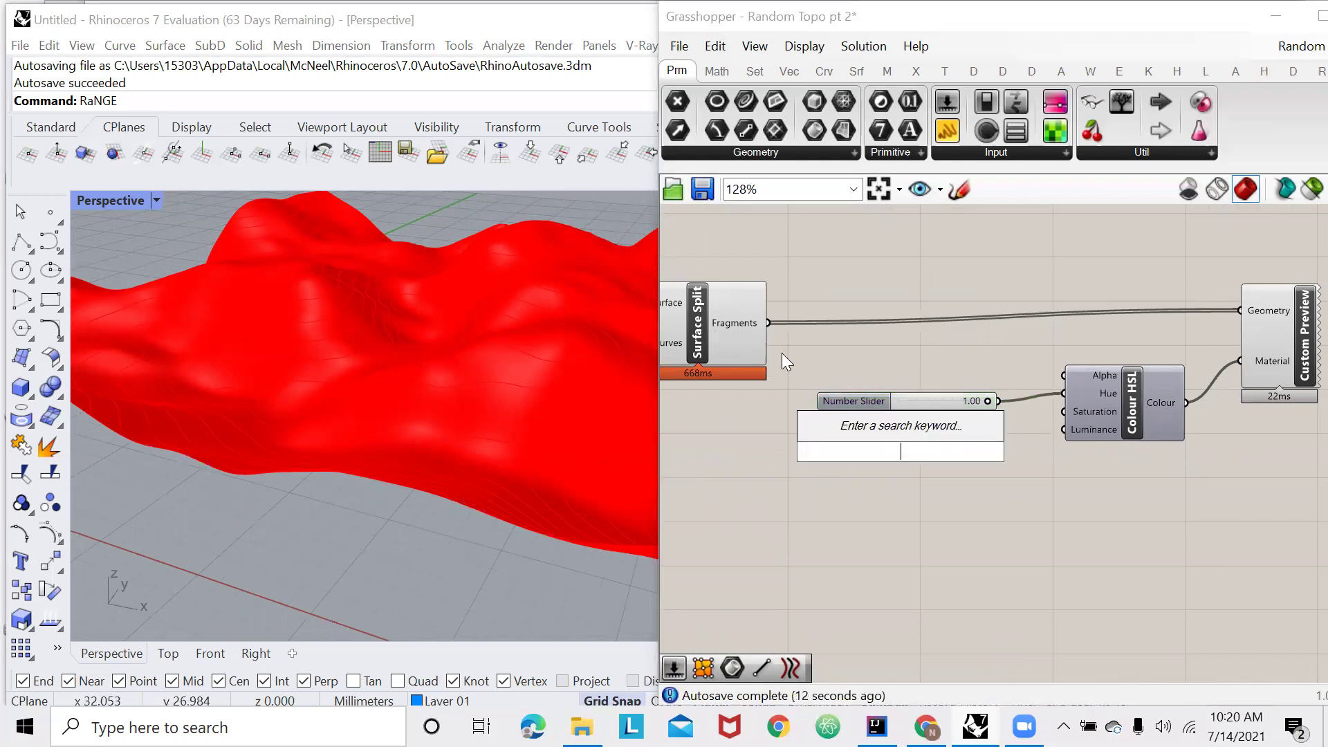
double_click(838, 496)
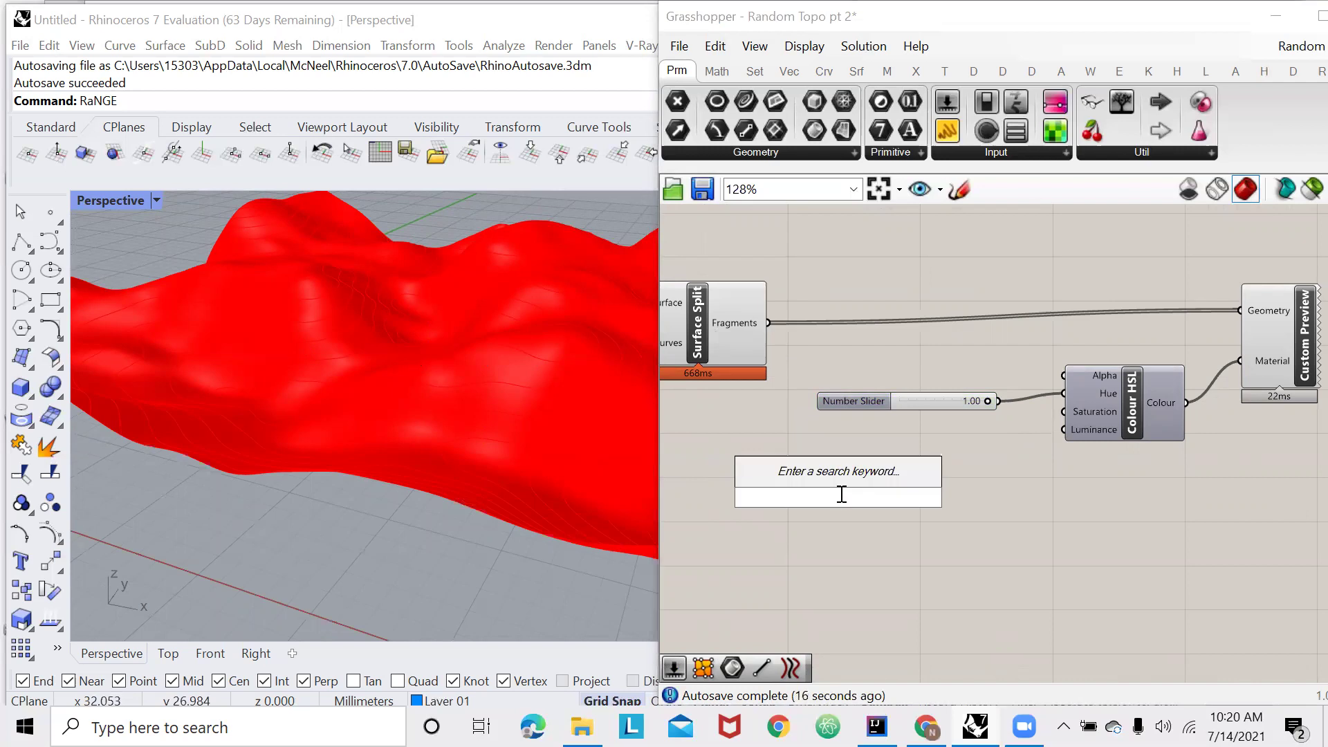
type("area")
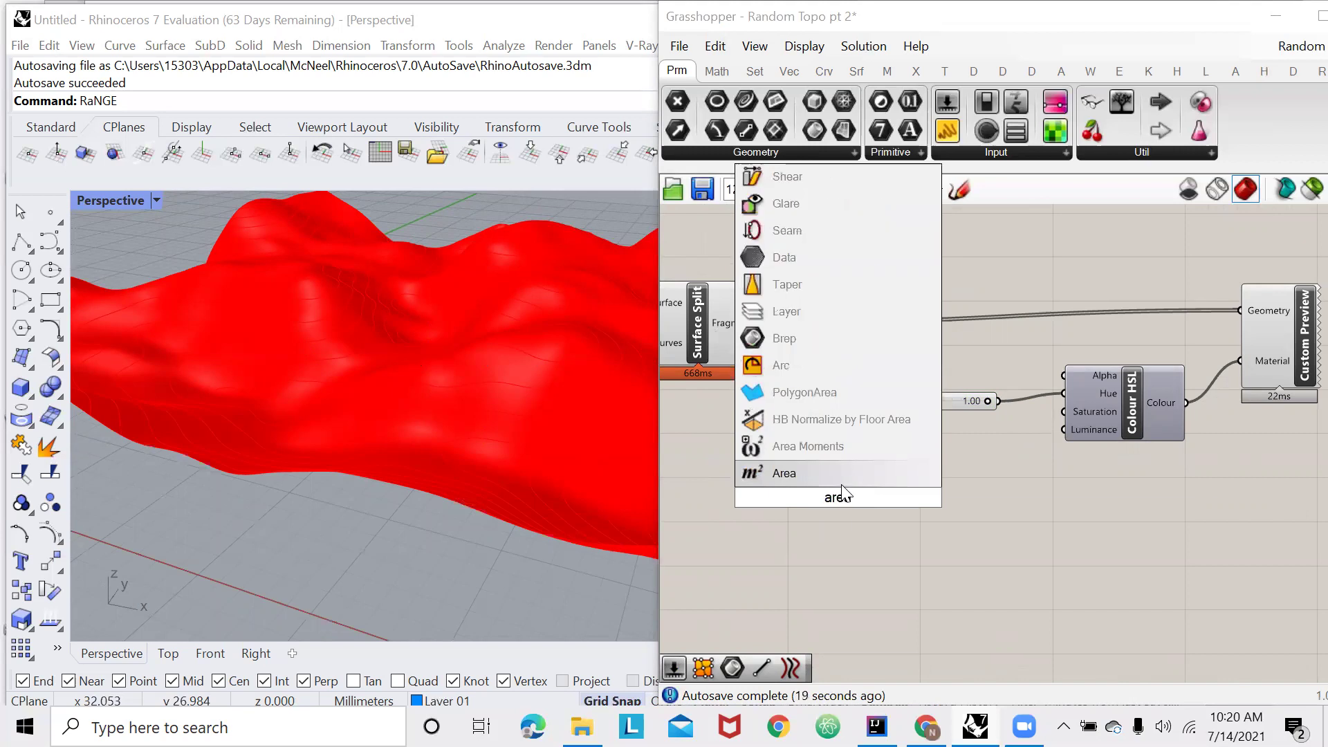
key("Return")
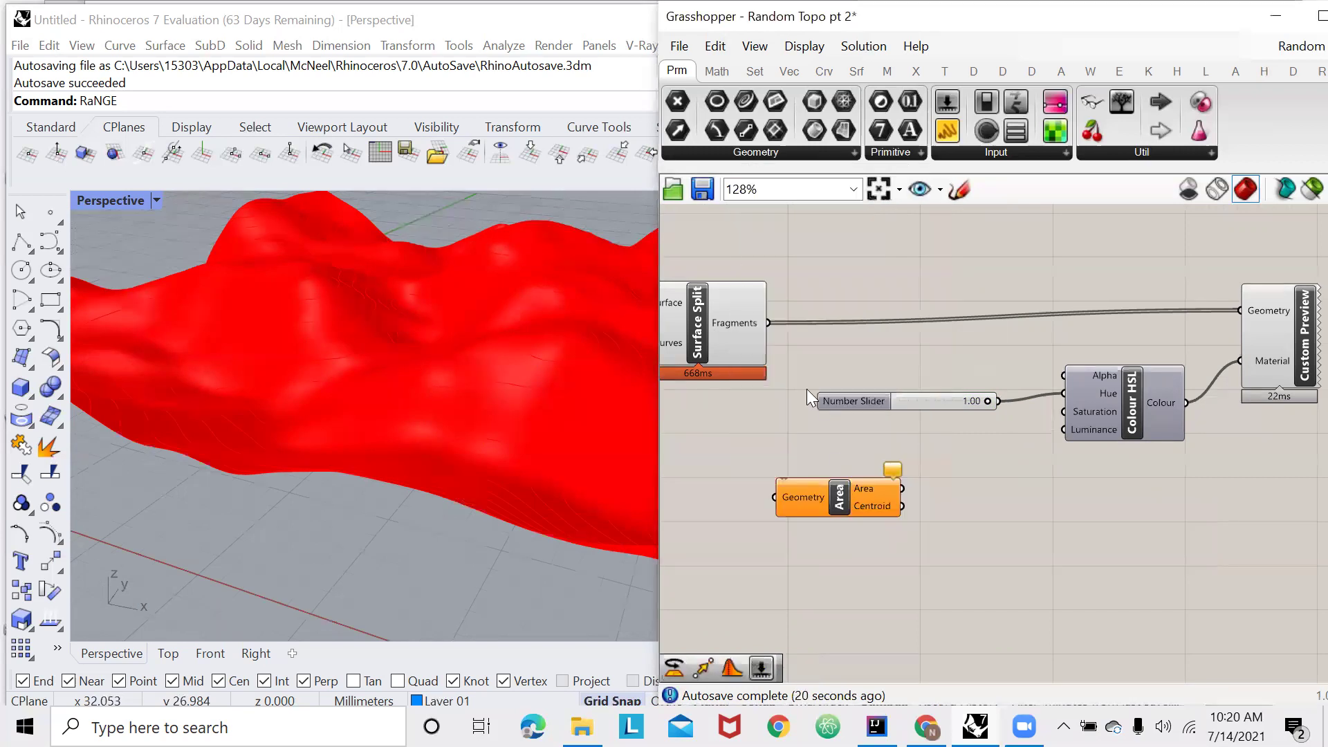
left_click_drag(778, 431, 776, 497)
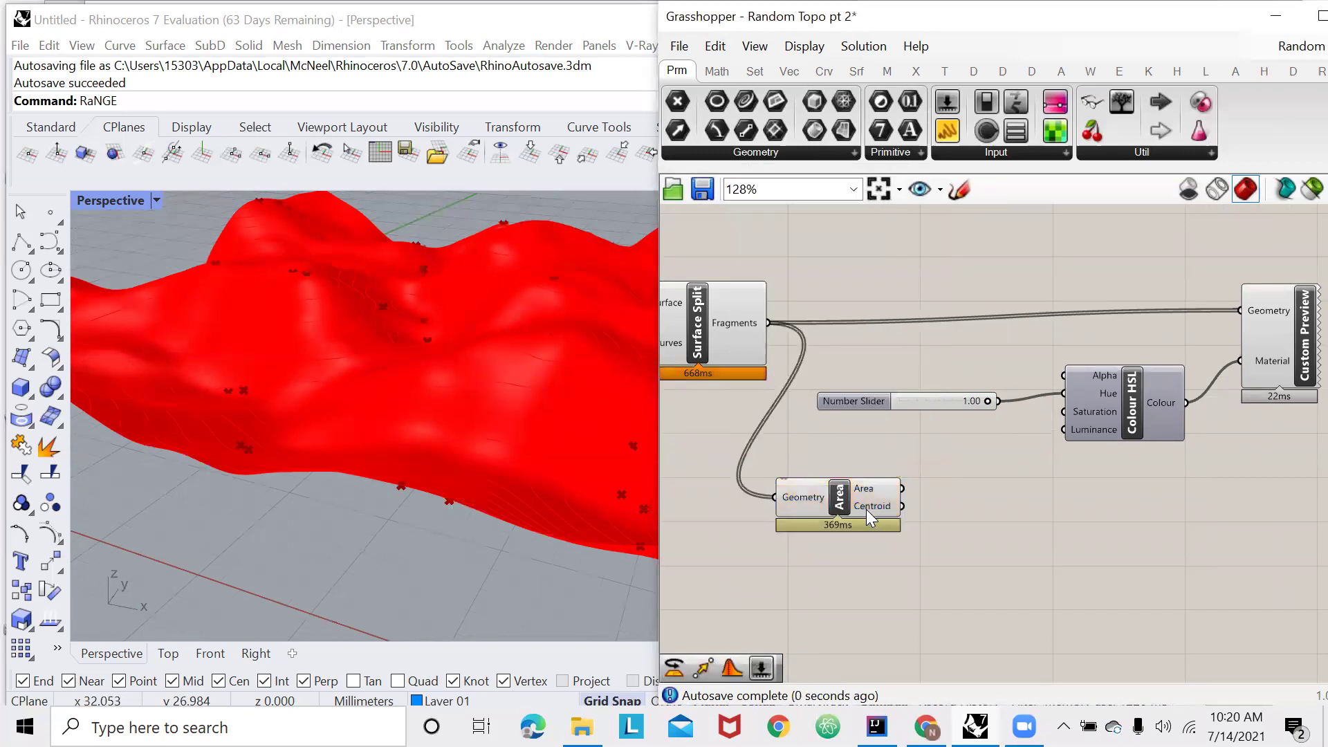
Move the Area component up beside Surface Split, above the number slider, and check its centroids on the terrain.
mouse_move(874, 510)
left_click_drag(844, 503, 888, 355)
left_click(931, 473)
scroll(915, 415, "up", 2)
mouse_move(917, 374)
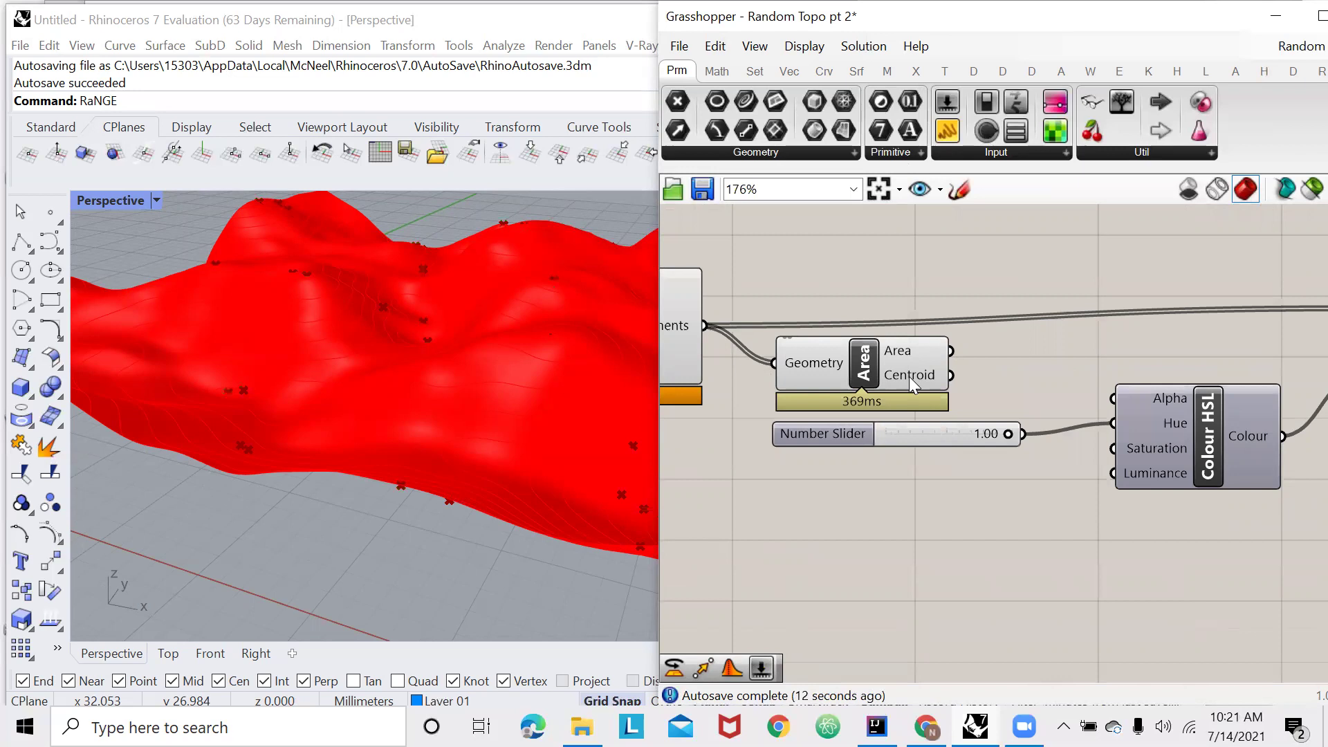
right_click_drag(469, 484, 508, 442)
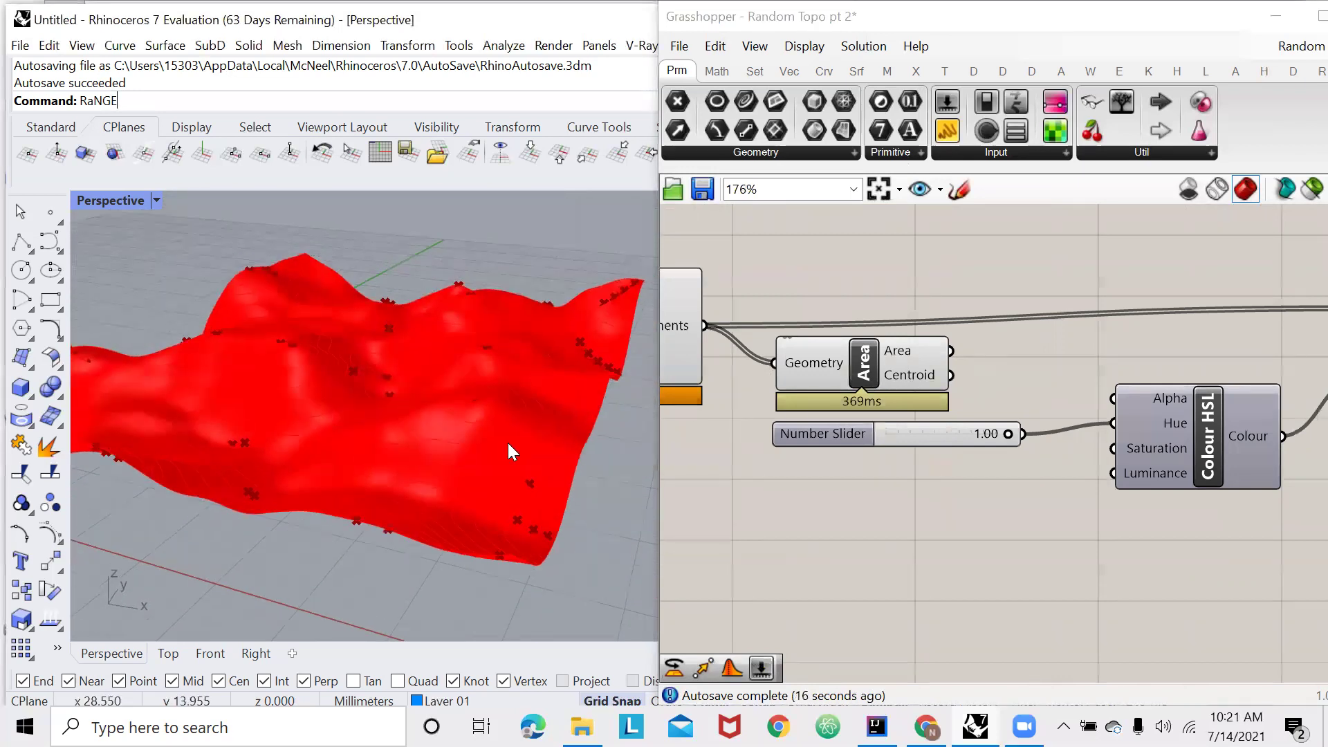
Add a Deconstruct point component below Colour HSL and connect Area's Centroid output to its Point input.
double_click(955, 496)
type("decons")
type("truct point")
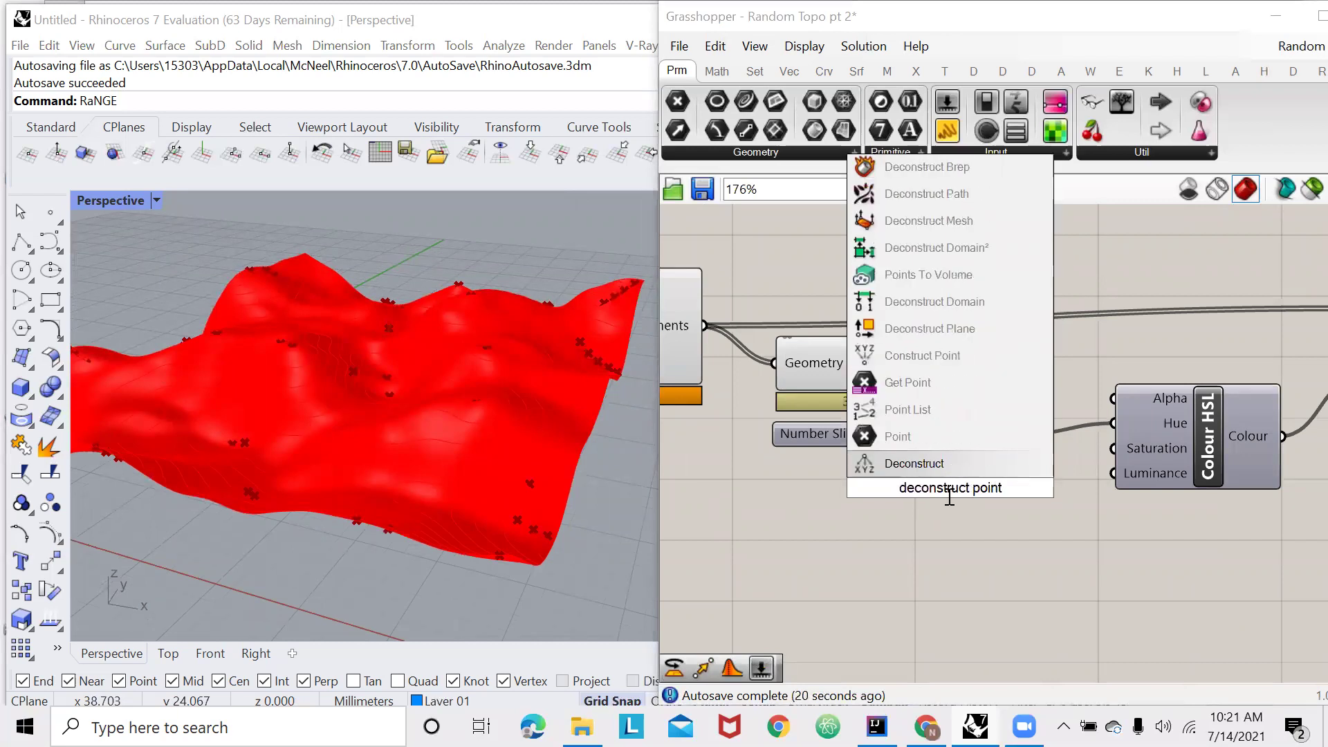
left_click(933, 476)
left_click_drag(934, 476, 1027, 546)
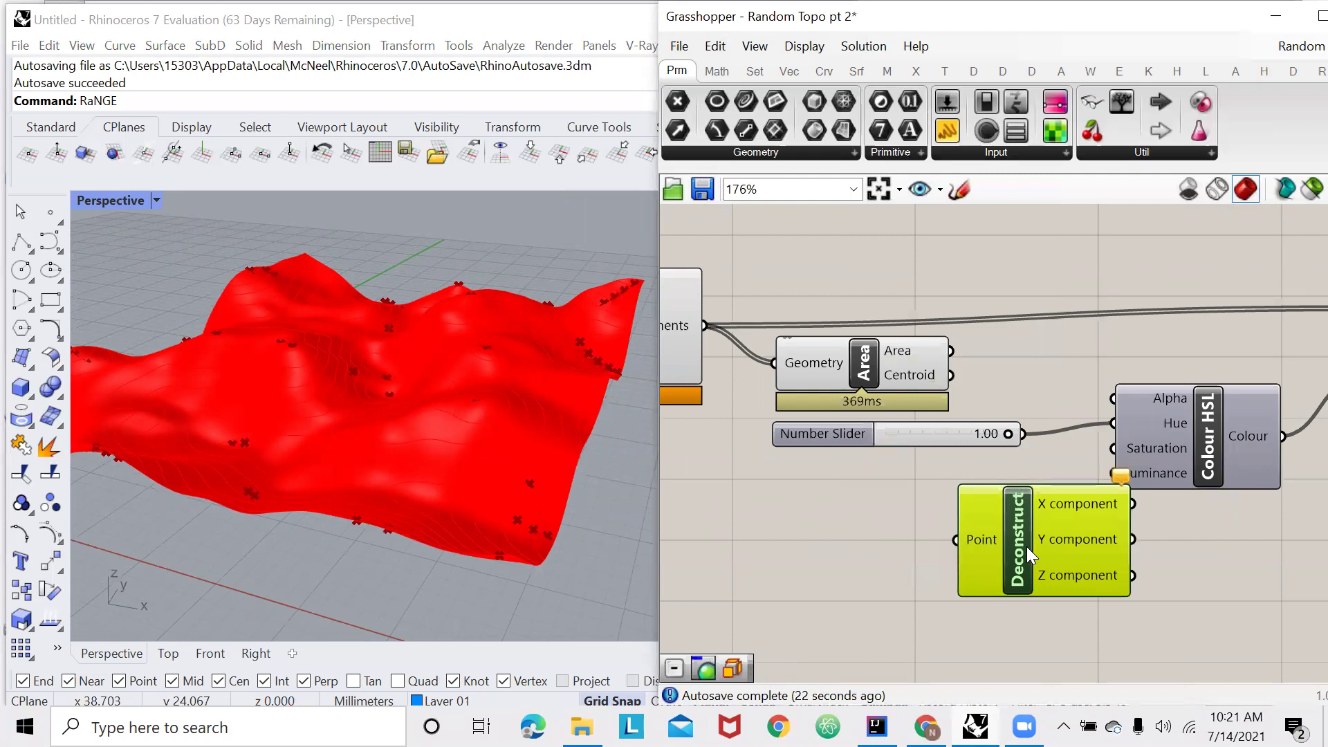
left_click_drag(951, 375, 957, 541)
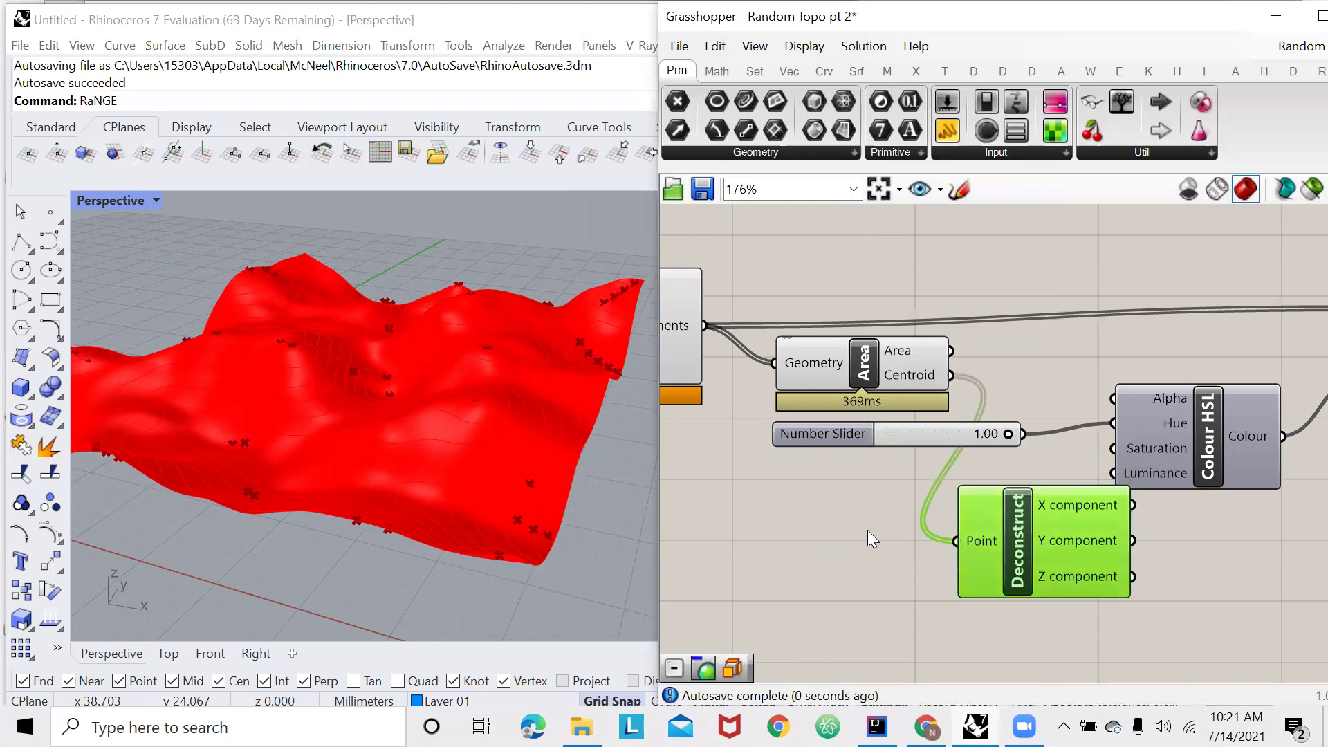
scroll(848, 529, "down", 3)
scroll(982, 570, "up", 2)
scroll(982, 570, "up", 1)
mouse_move(981, 547)
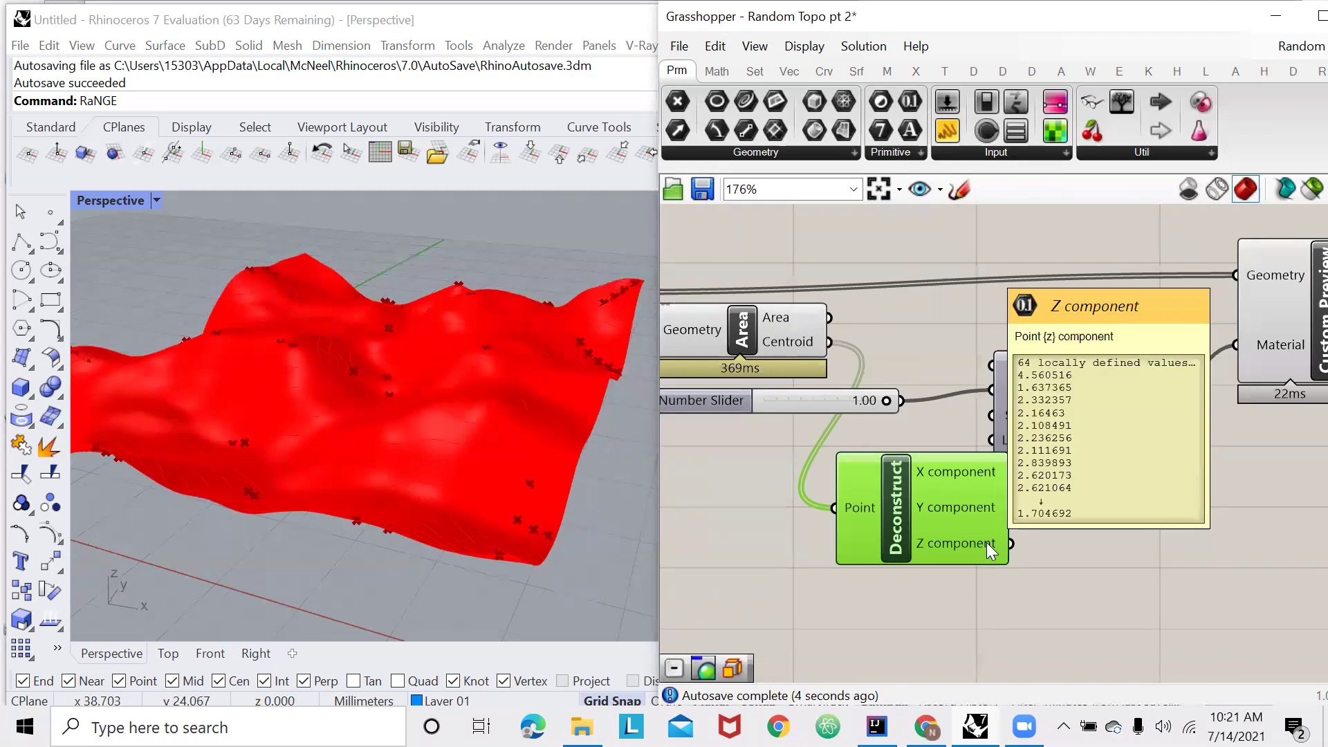
Move Colour HSL and Custom Preview together farther from the Deconstruct component to make room.
scroll(1100, 511, "down", 2)
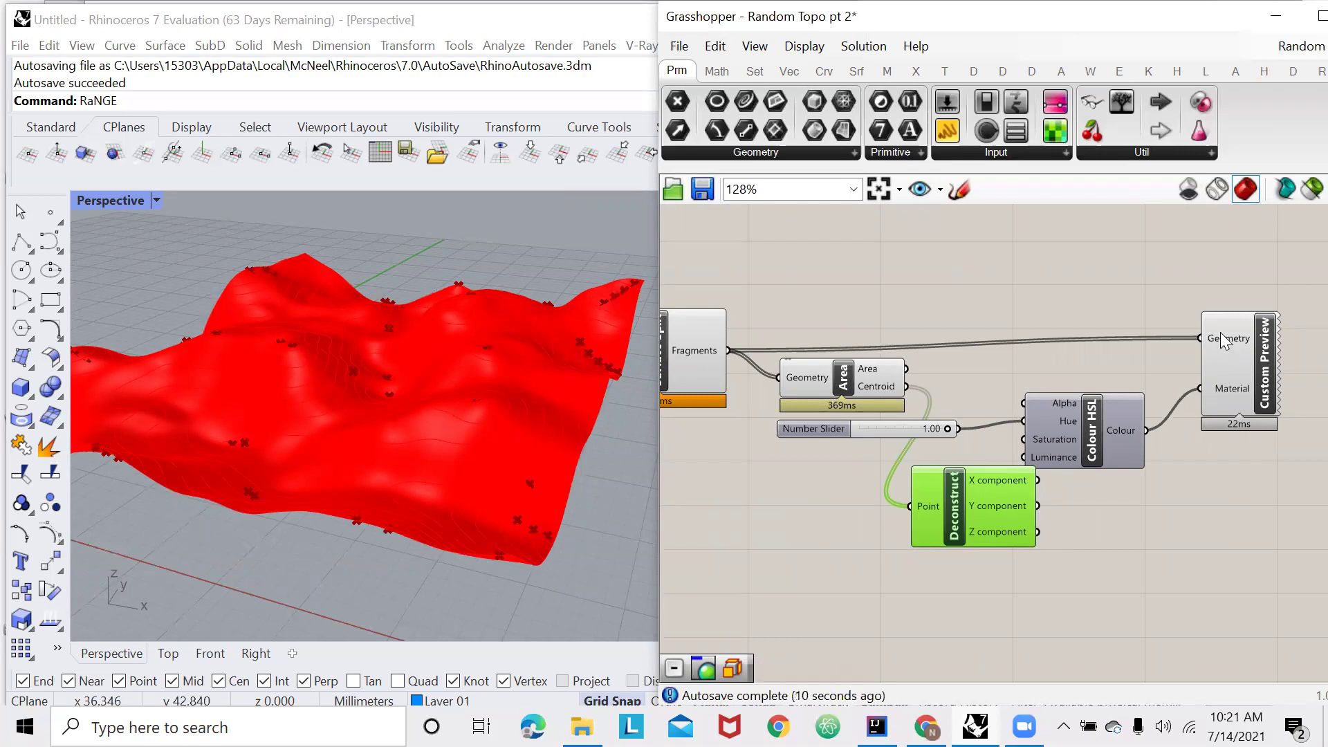
left_click_drag(1240, 292, 1198, 437)
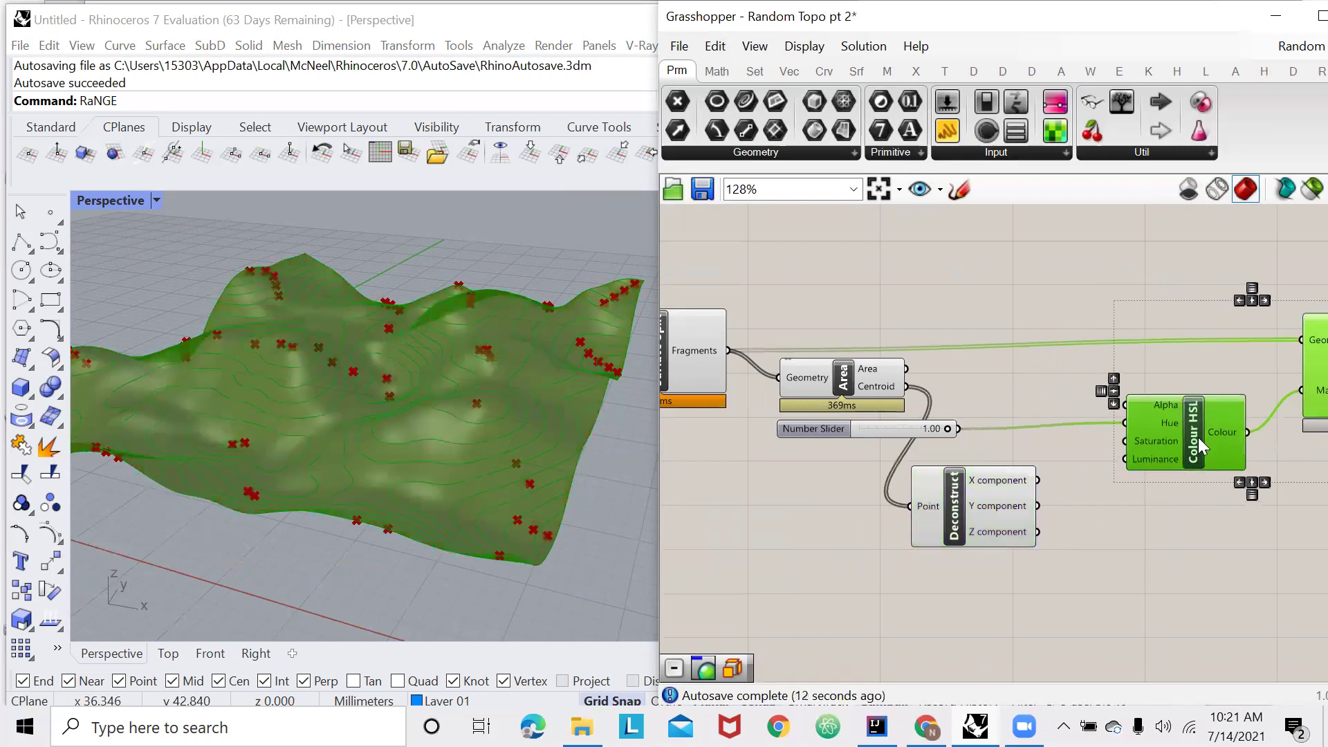
left_click(1085, 521)
scroll(1113, 515, "down", 3)
scroll(1041, 495, "up", 3)
mouse_move(945, 520)
Connect Deconstruct's Z component output to Colour HSL's Hue input in place of the number slider and delete the slider.
left_click_drag(981, 518, 1068, 408)
left_click(824, 413)
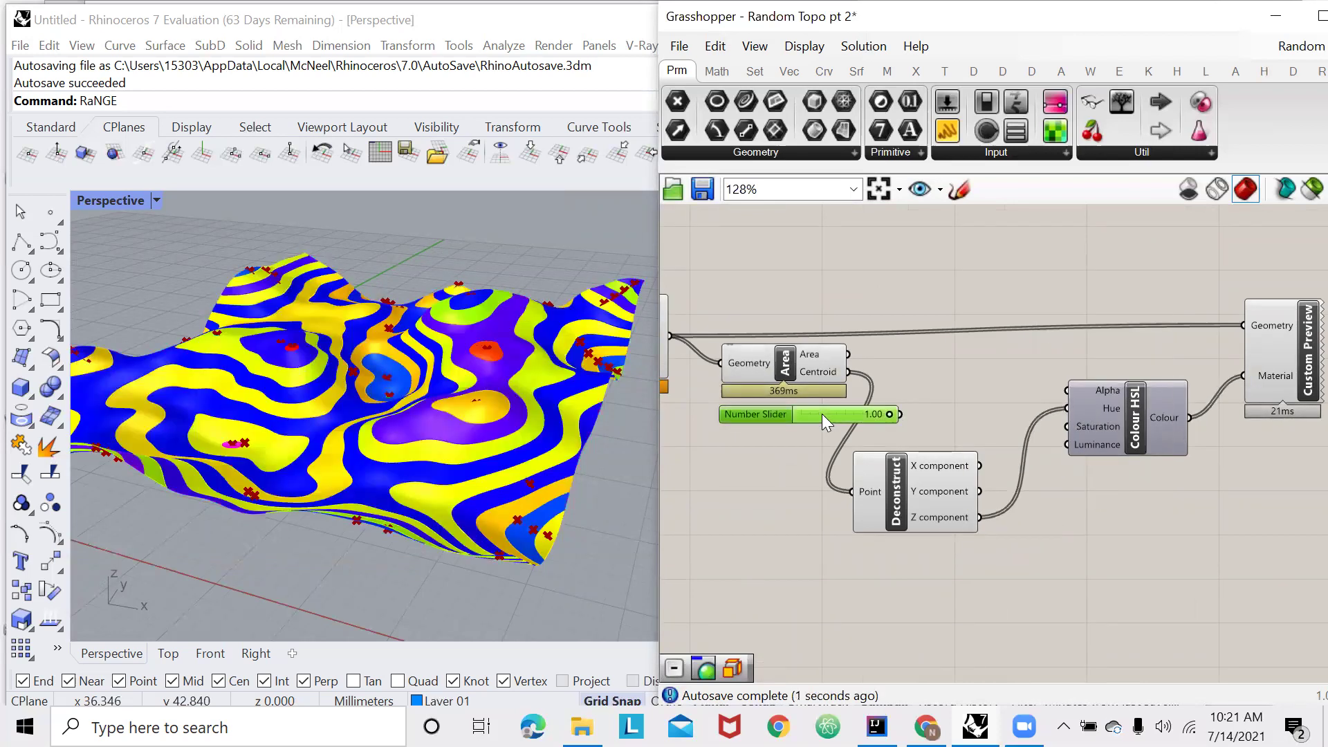
key("Delete")
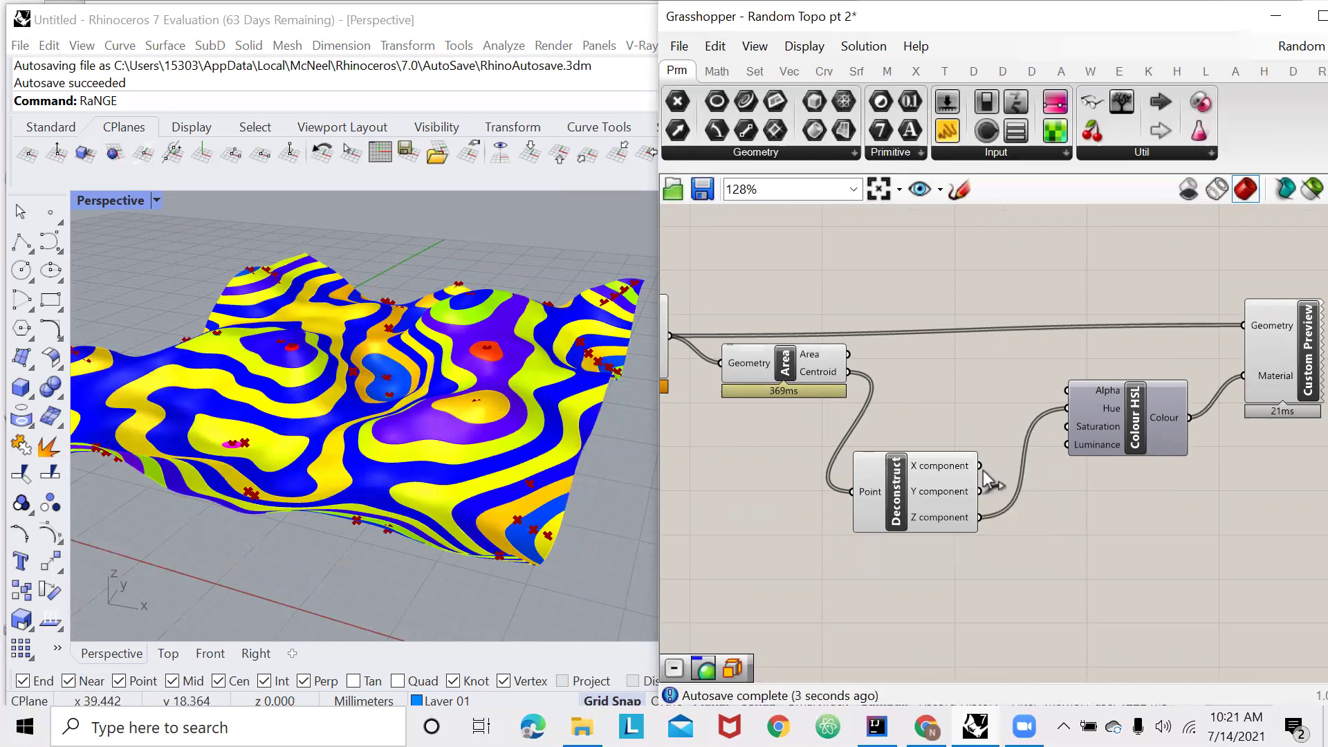
Add a Remap Numbers component below Colour HSL and connect Deconstruct's Z component output to its Value input.
scroll(996, 449, "down", 2)
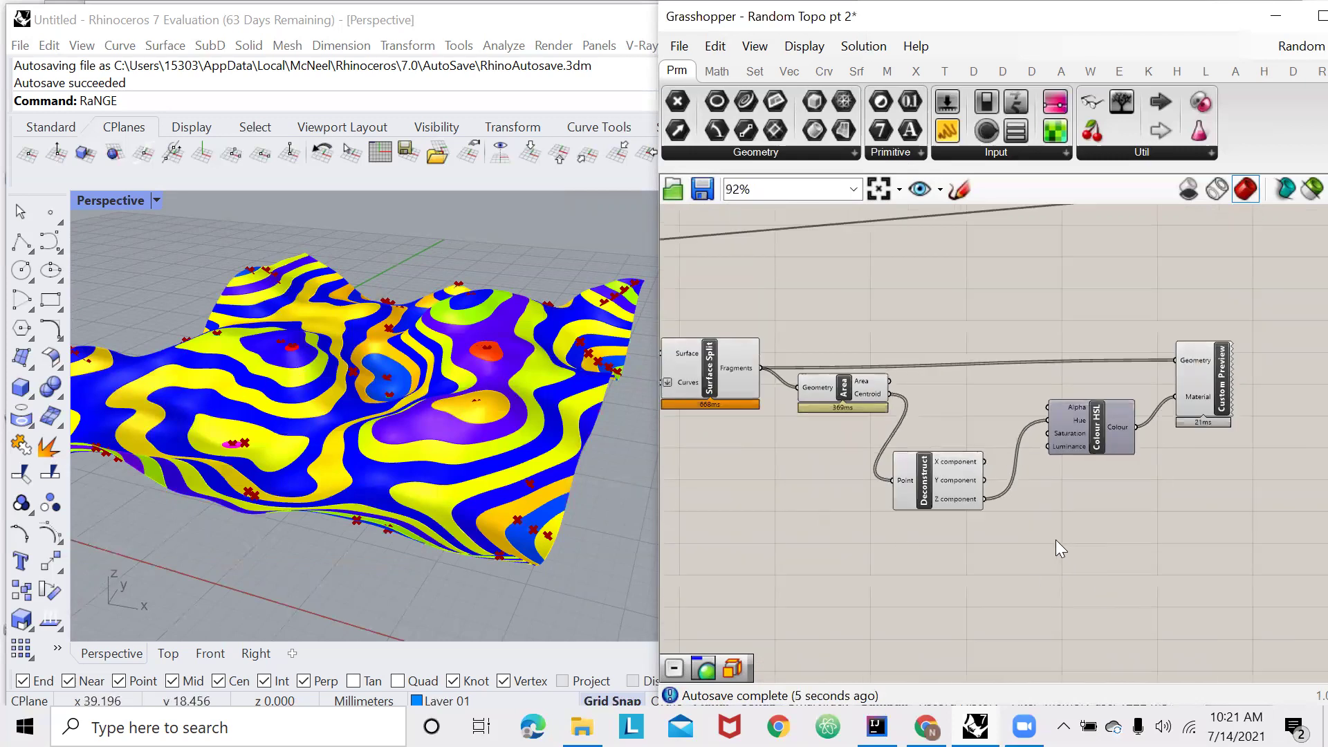
scroll(933, 491, "up", 4)
mouse_move(940, 493)
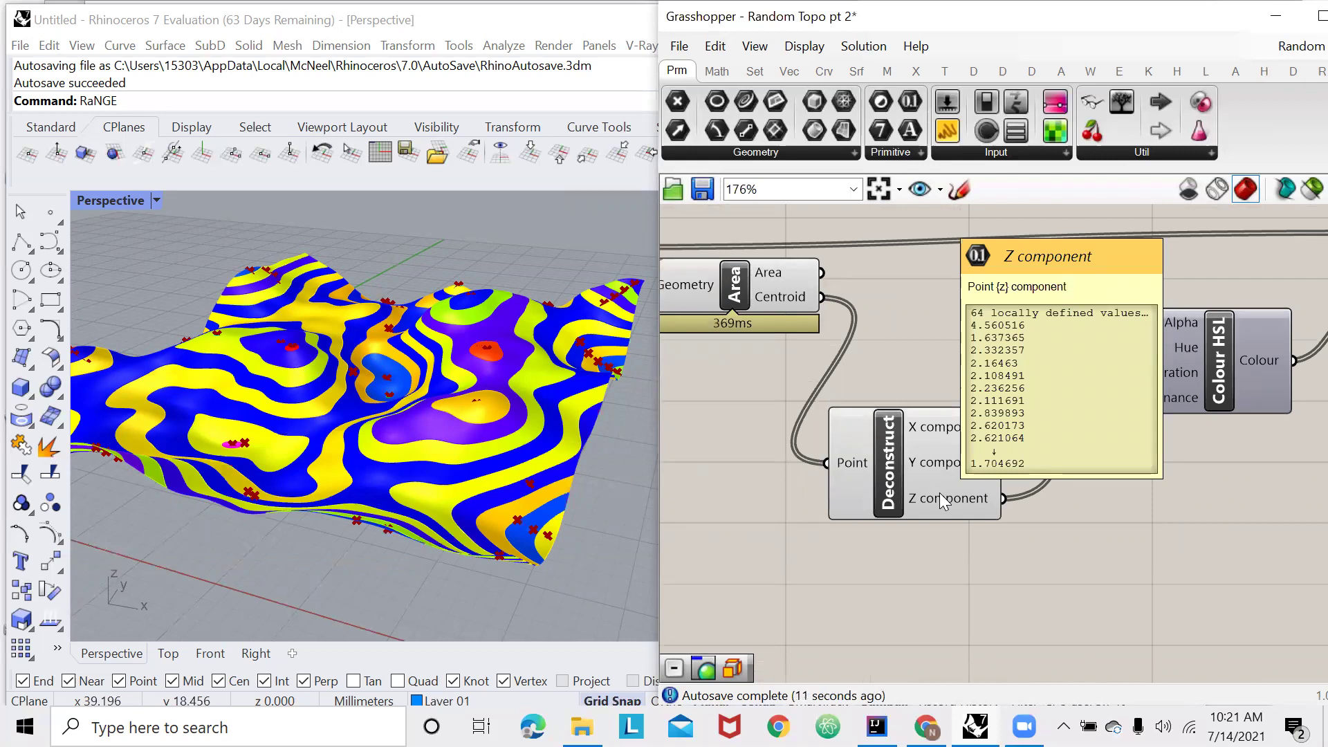
double_click(1049, 505)
type("remap")
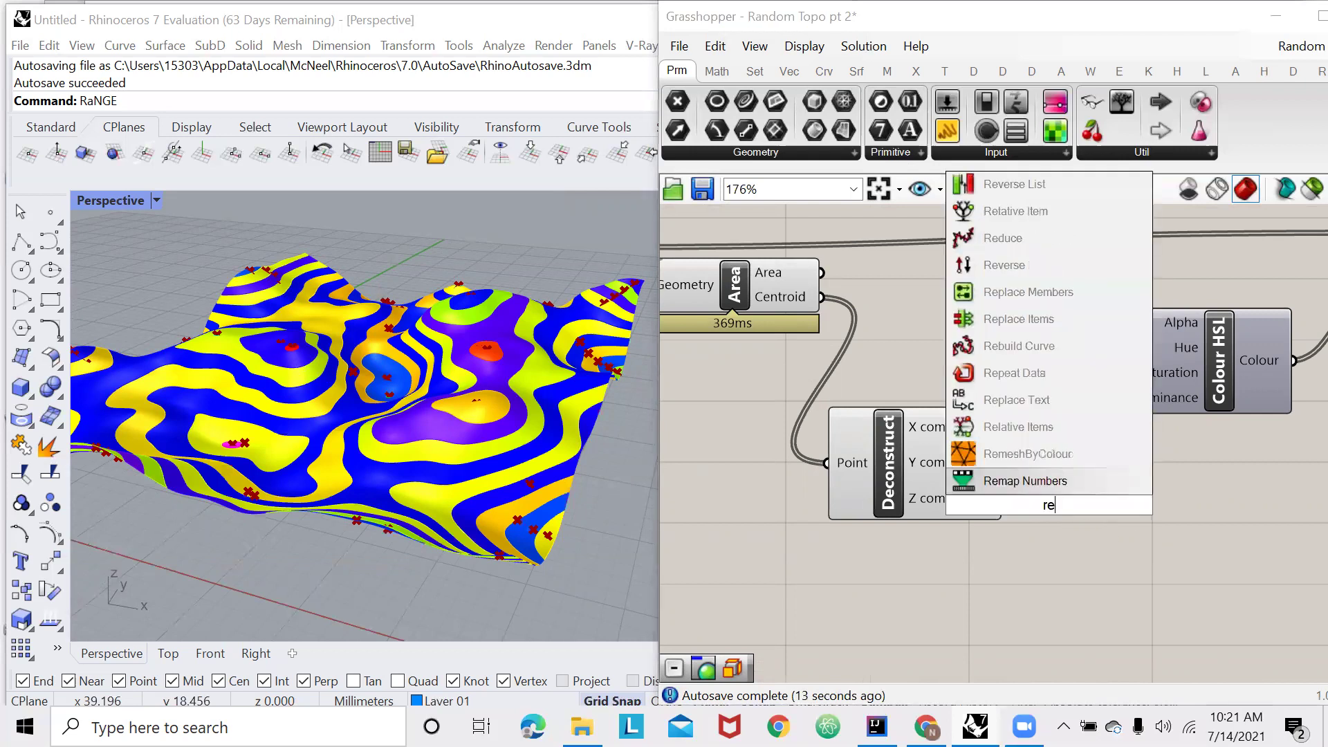
left_click(1111, 482)
left_click_drag(1087, 496, 1283, 520)
scroll(995, 517, "down", 2)
left_click_drag(970, 506, 1093, 491)
scroll(1009, 508, "down", 2)
scroll(1009, 508, "up", 3)
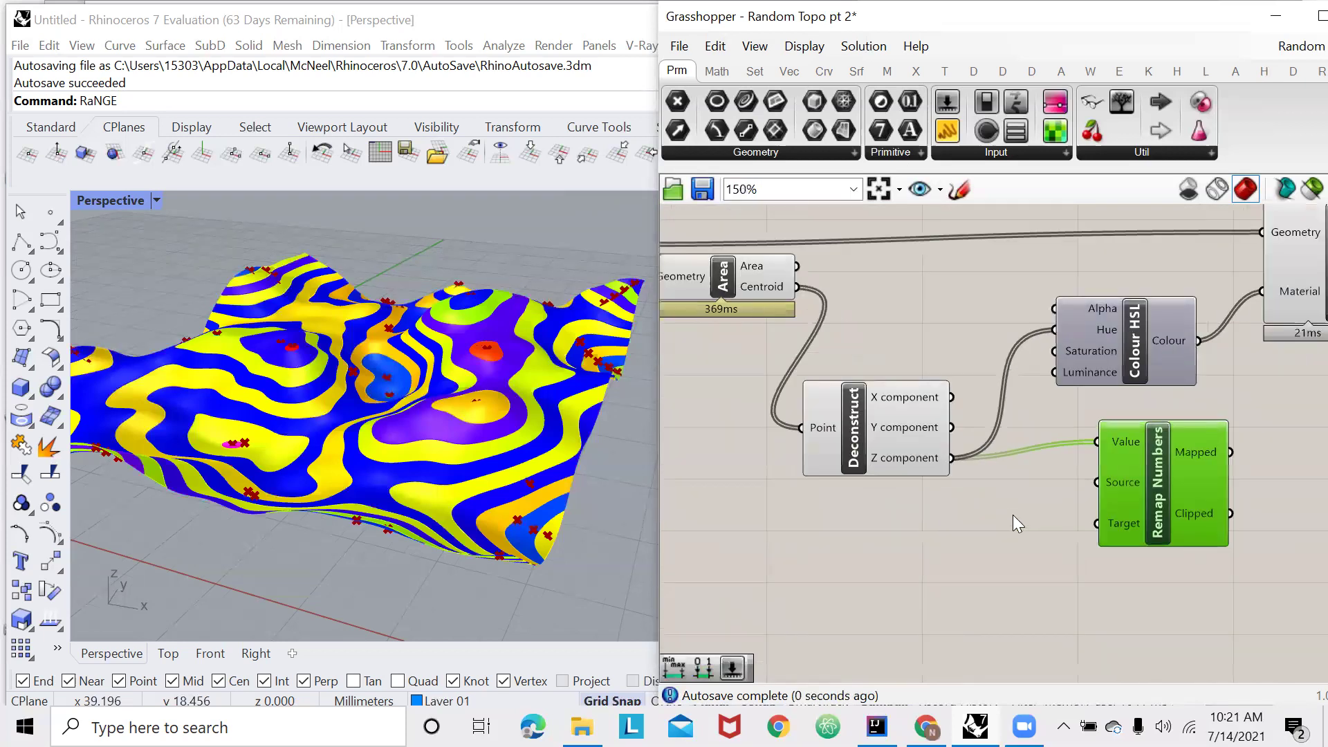
Add a Bounds component and connect Deconstruct's Z component output to its Numbers input.
double_click(1013, 515)
type("bound")
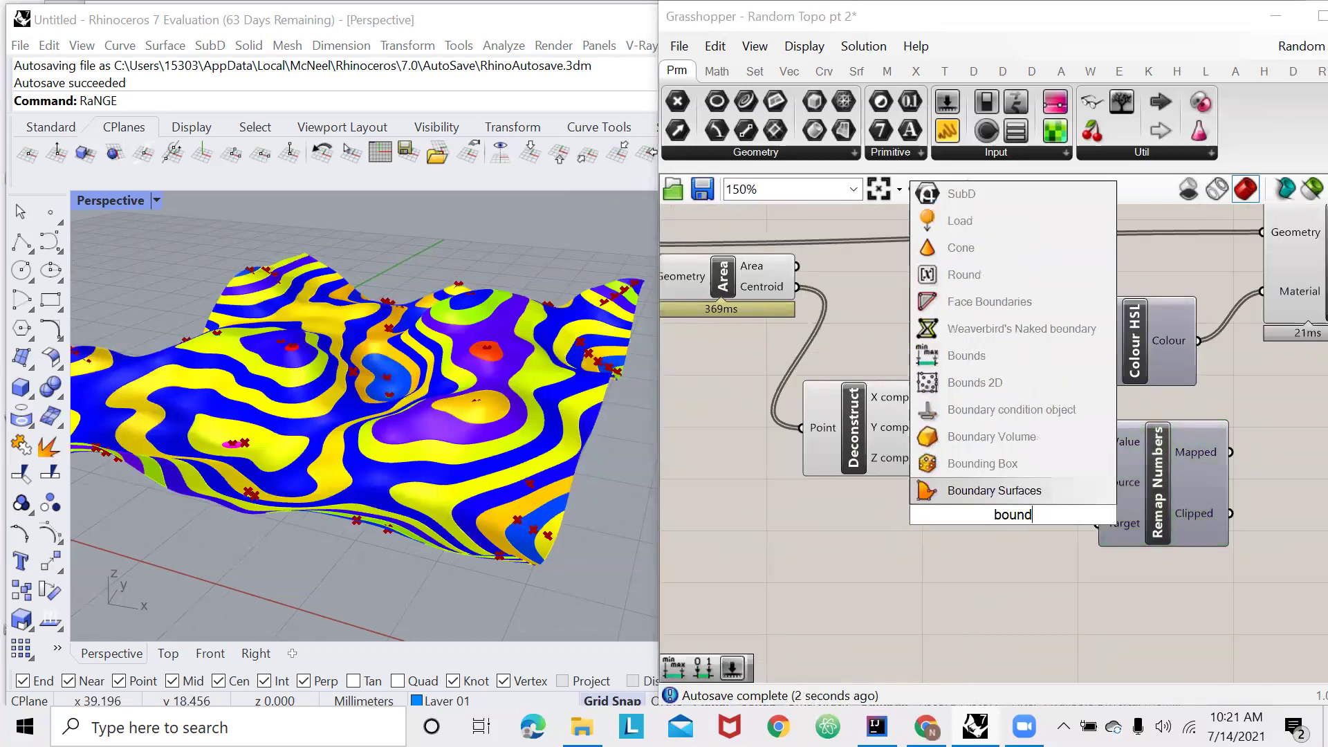
left_click(968, 356)
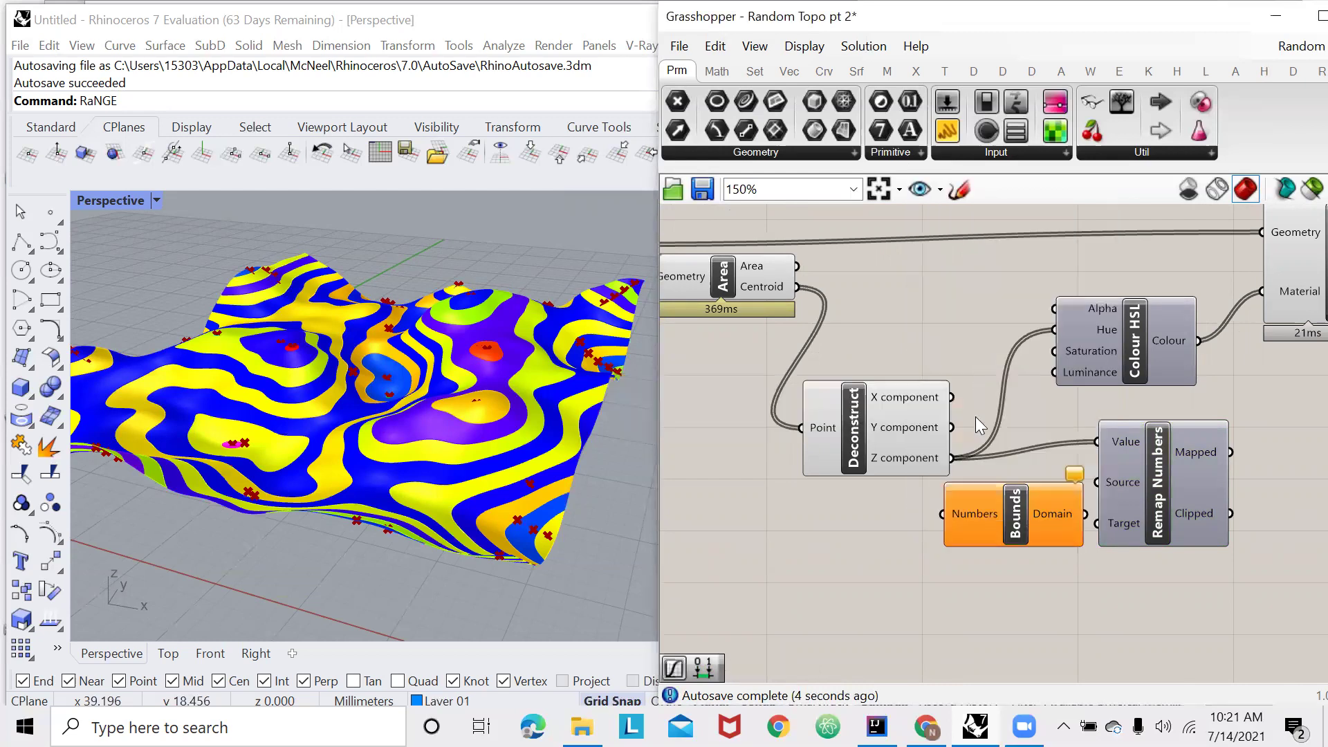
scroll(956, 460, "down", 2)
left_click_drag(953, 455, 942, 498)
Move Remap Numbers and Bounds farther from Deconstruct, leaving space between the two components.
scroll(943, 499, "down", 3)
scroll(1037, 491, "up", 3)
left_click_drag(1073, 496, 1211, 503)
left_click_drag(959, 493, 1023, 495)
scroll(920, 505, "up", 2)
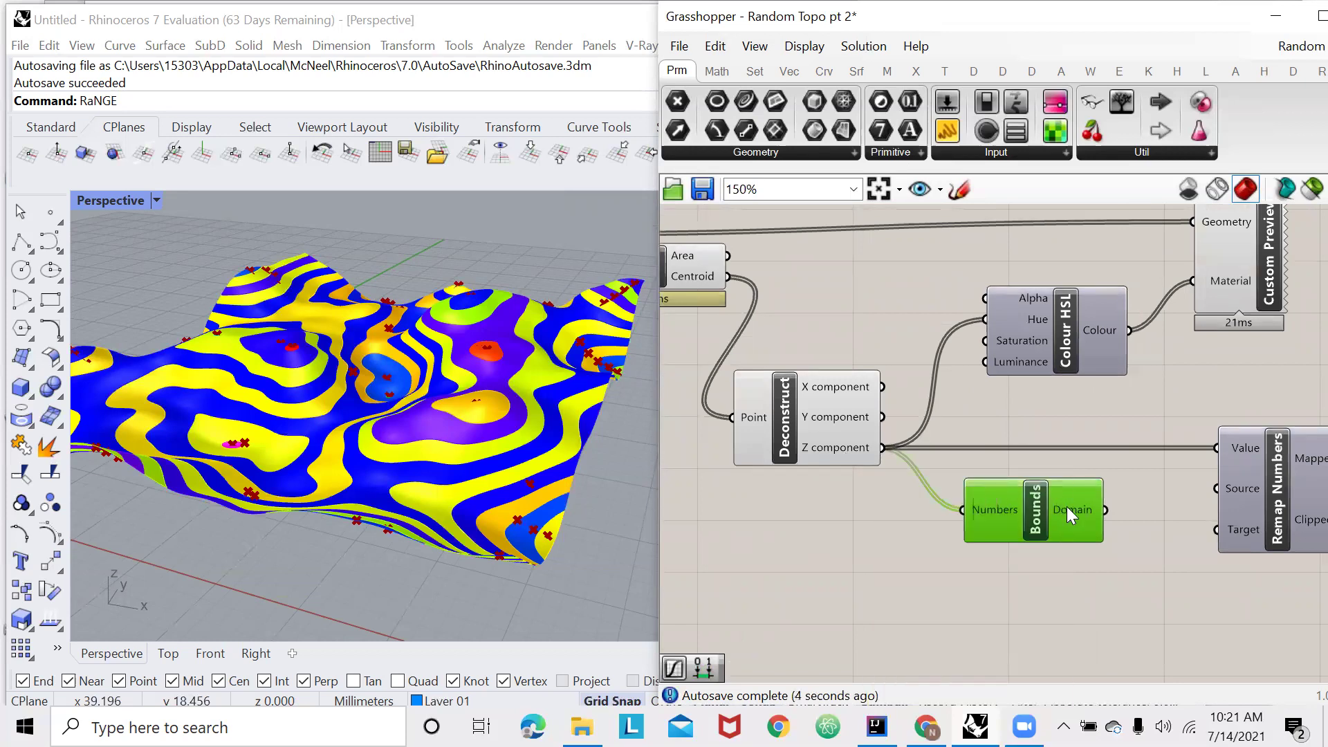
Connect the Domain output of Bounds to the Source input of Remap Numbers and align Bounds with that input.
mouse_move(1066, 507)
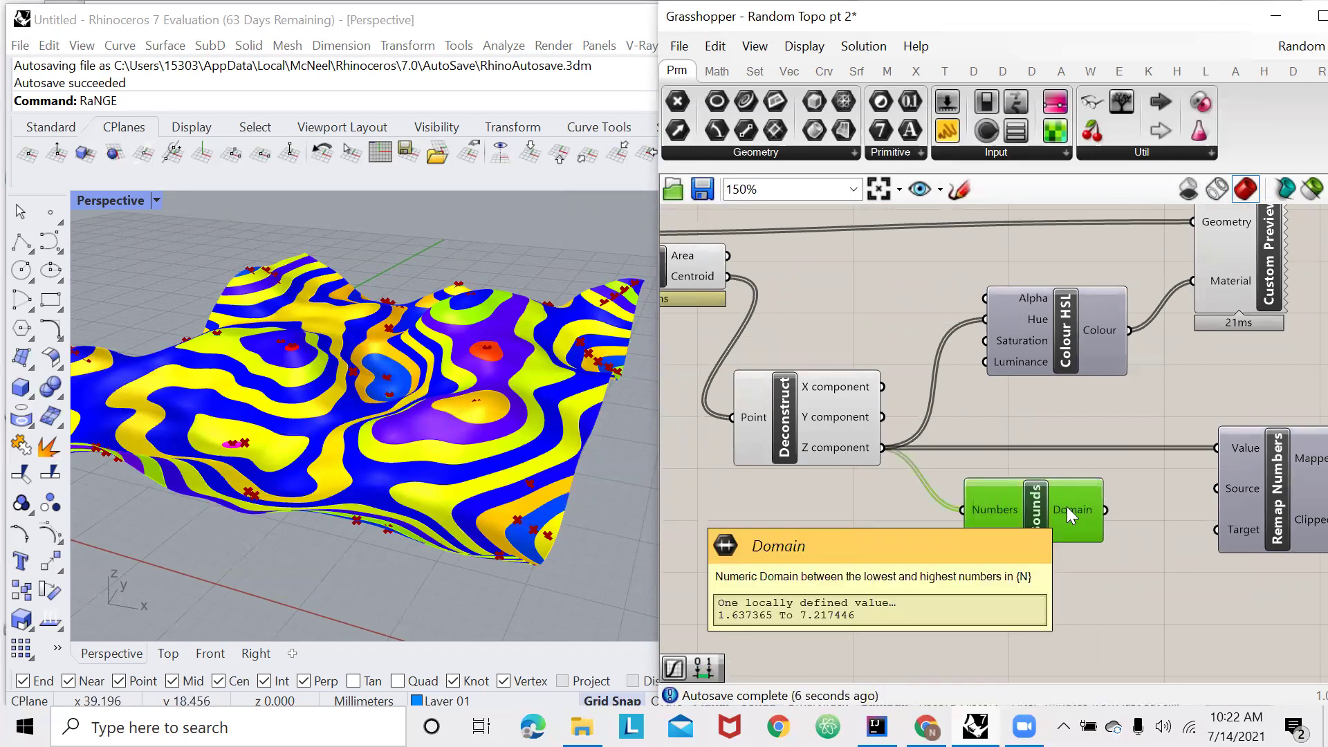
scroll(1067, 506, "down", 2)
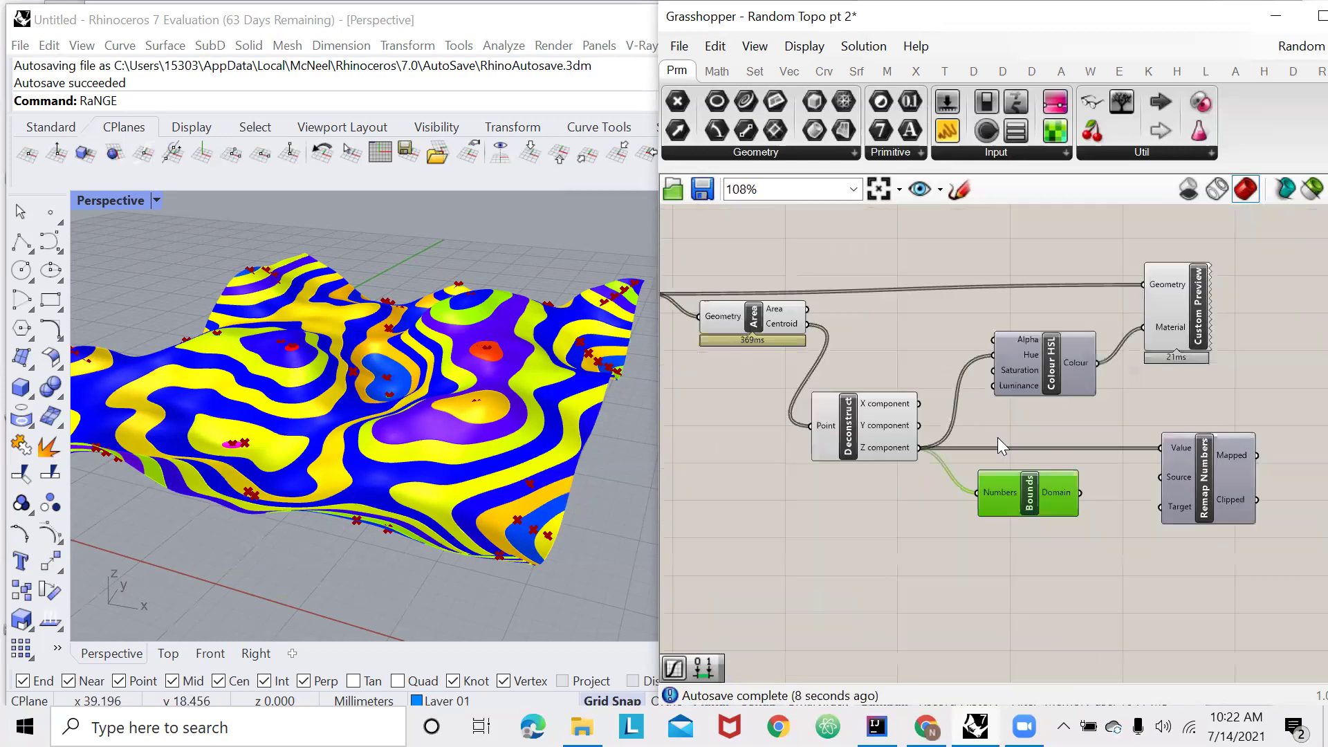
scroll(1066, 493, "up", 2)
left_click_drag(1061, 484, 1160, 459)
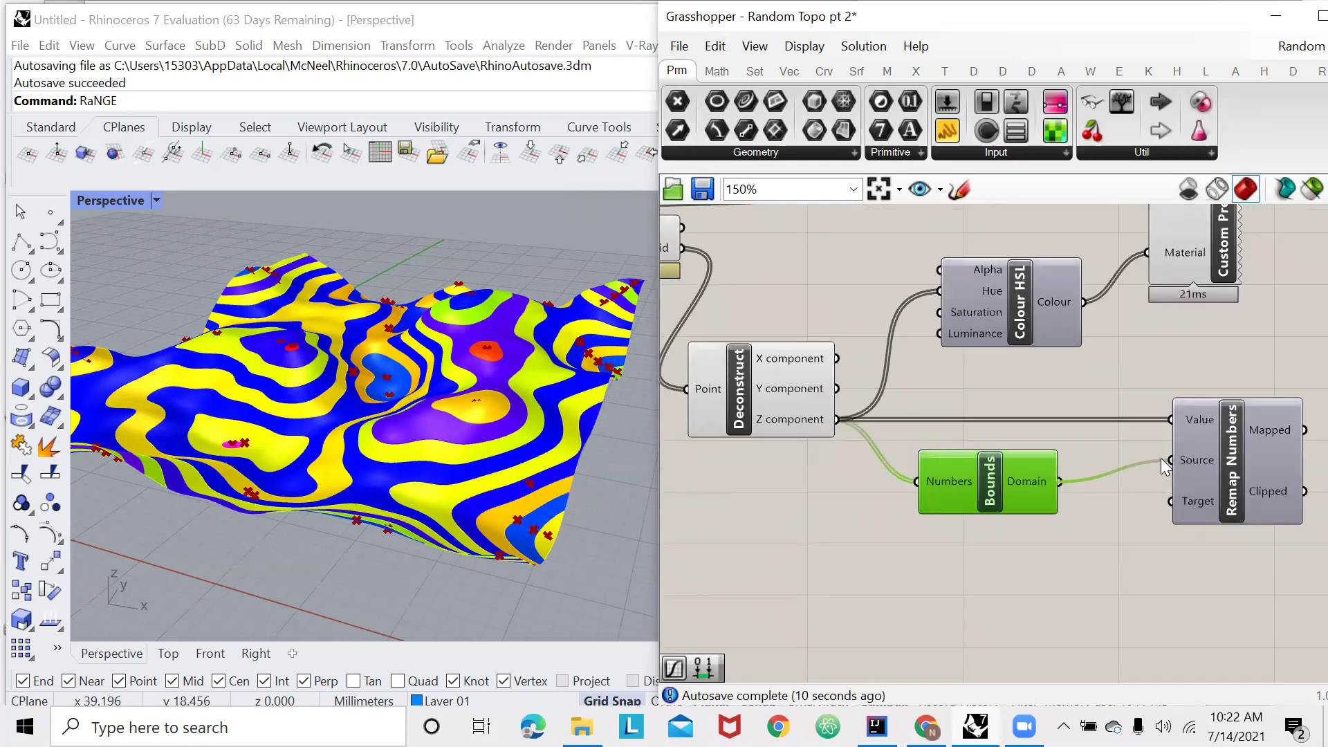
left_click_drag(993, 487, 1042, 464)
scroll(1122, 492, "up", 1)
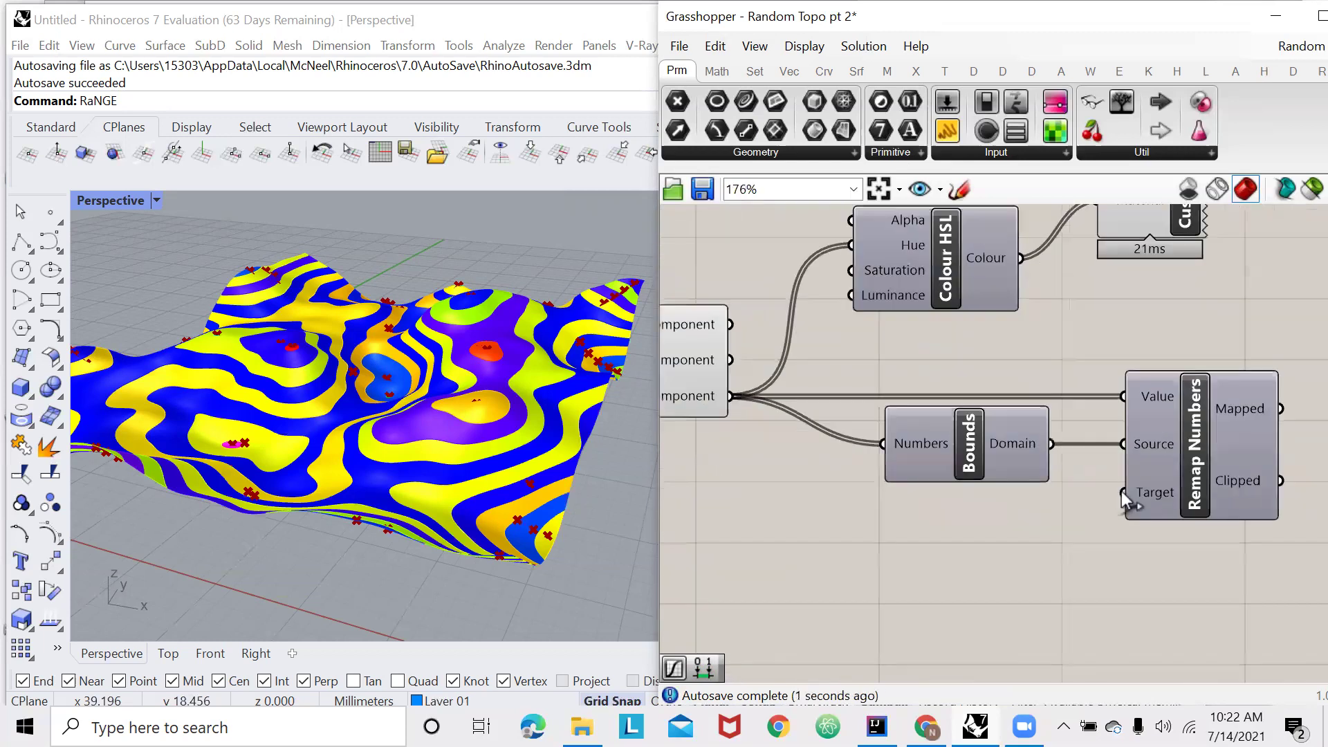
Check the Target domain of the Remap Numbers component.
mouse_move(1144, 489)
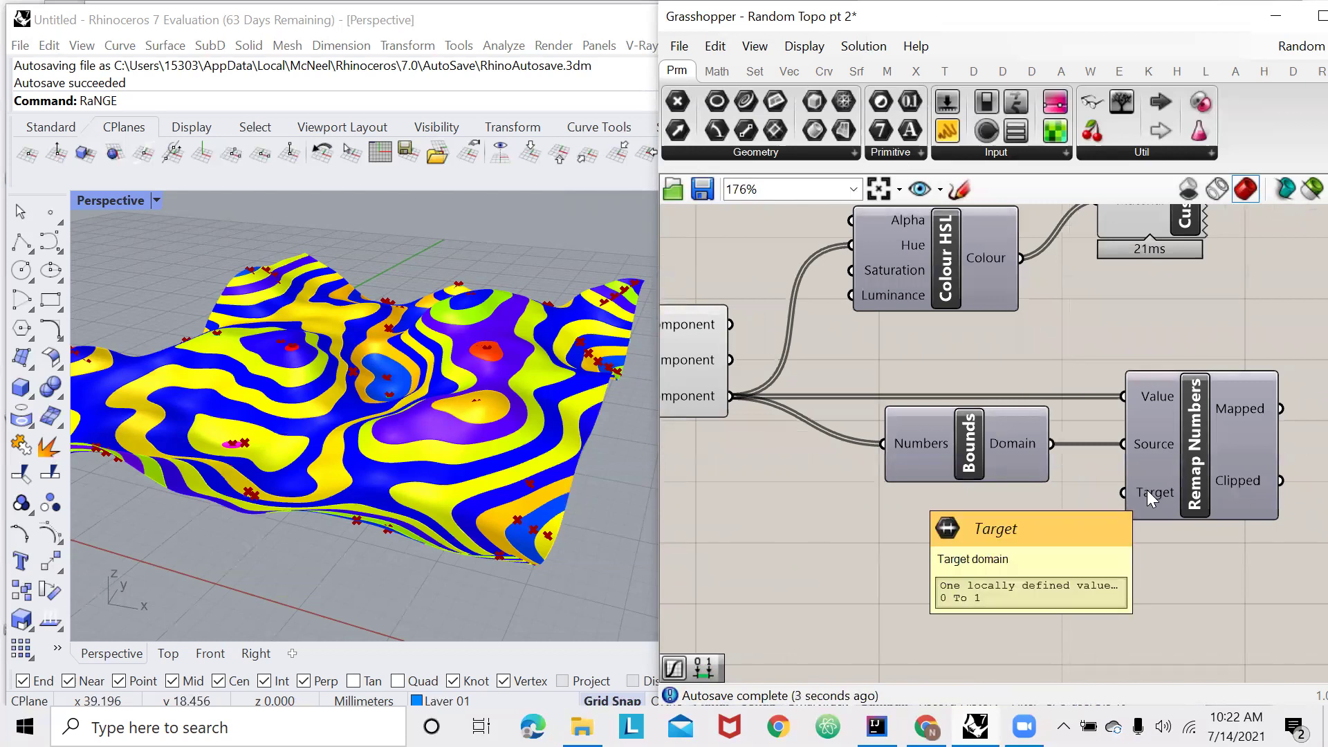
scroll(903, 470, "down", 2)
scroll(1100, 442, "up", 2)
scroll(1099, 441, "up", 1)
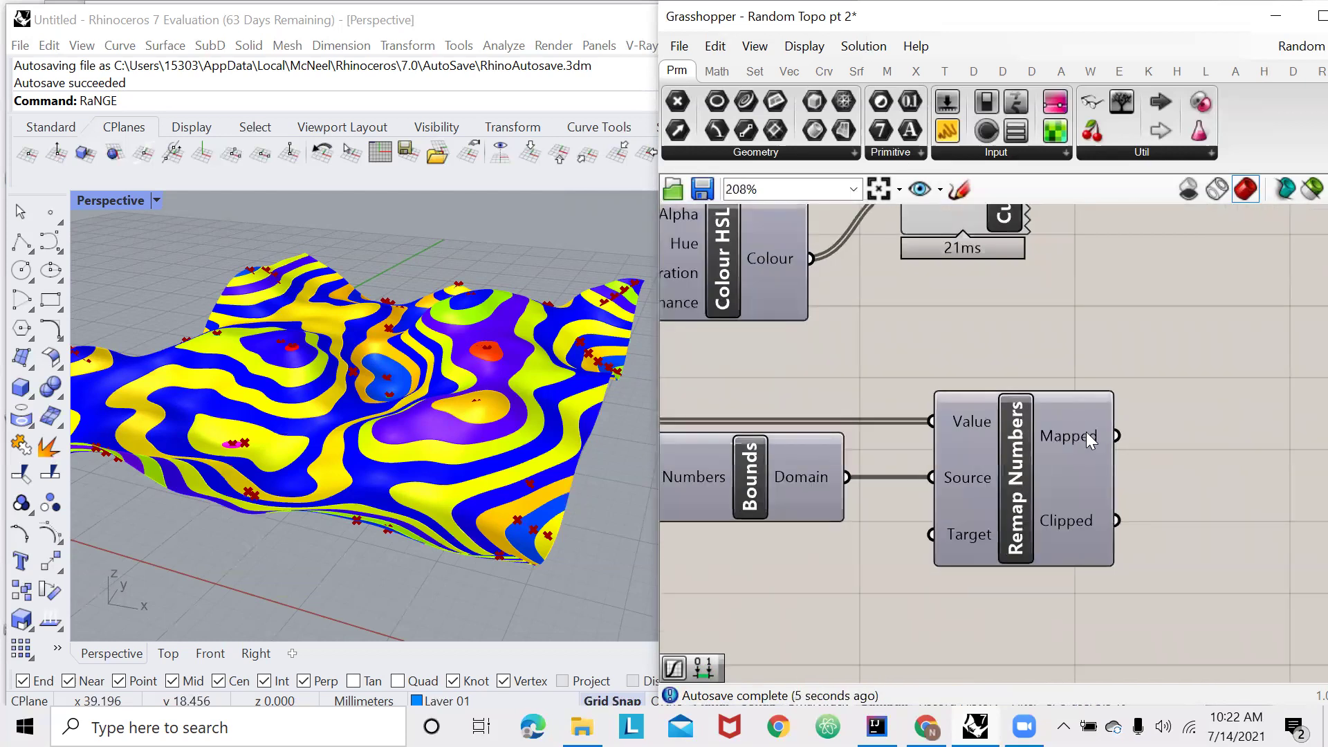
Connect the Mapped output of Remap Numbers to Colour HSL's Hue input and move Colour HSL beyond Remap Numbers.
mouse_move(1072, 432)
scroll(1069, 437, "down", 3)
left_click_drag(1093, 437, 792, 318)
left_click_drag(1092, 234, 962, 334)
left_click_drag(1179, 375, 1279, 366)
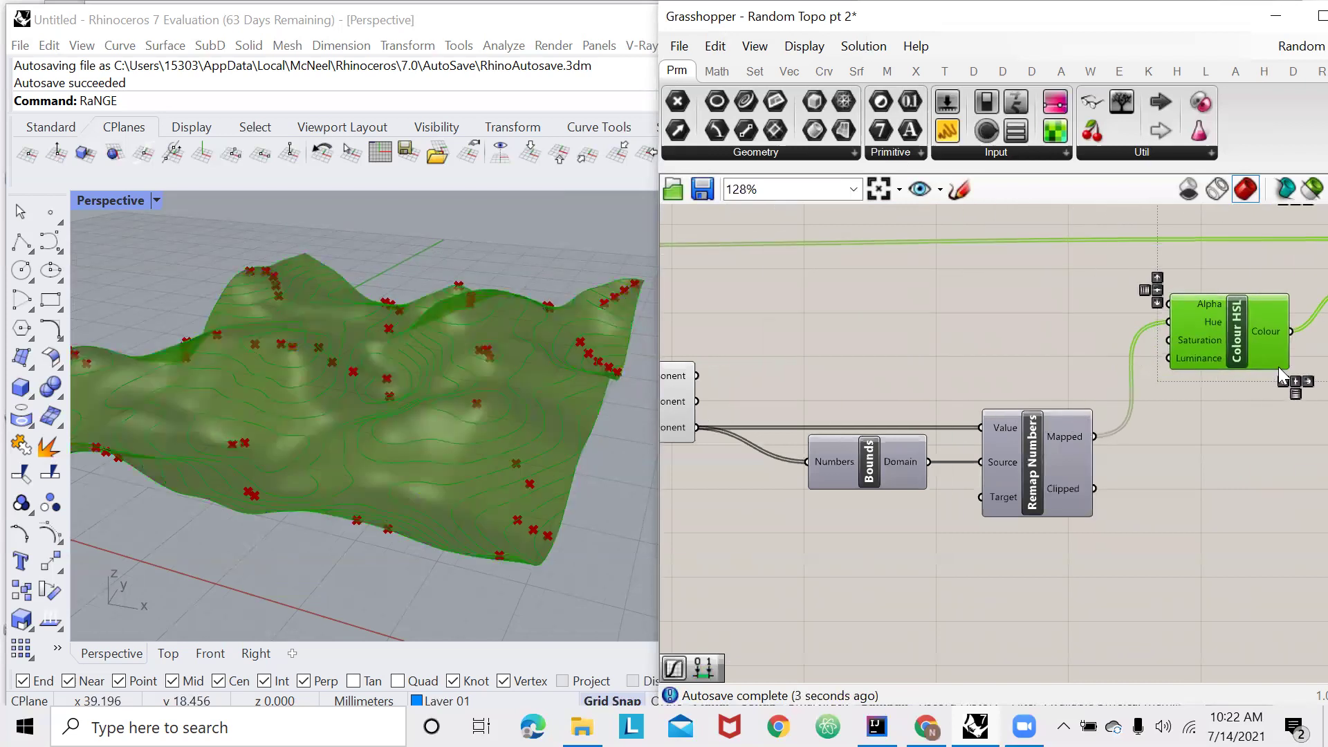
left_click(1279, 367)
scroll(812, 415, "down", 3)
mouse_move(593, 519)
right_mouse_down()
mouse_move(586, 484)
mouse_move(579, 513)
right_mouse_up()
scroll(1060, 408, "up", 4)
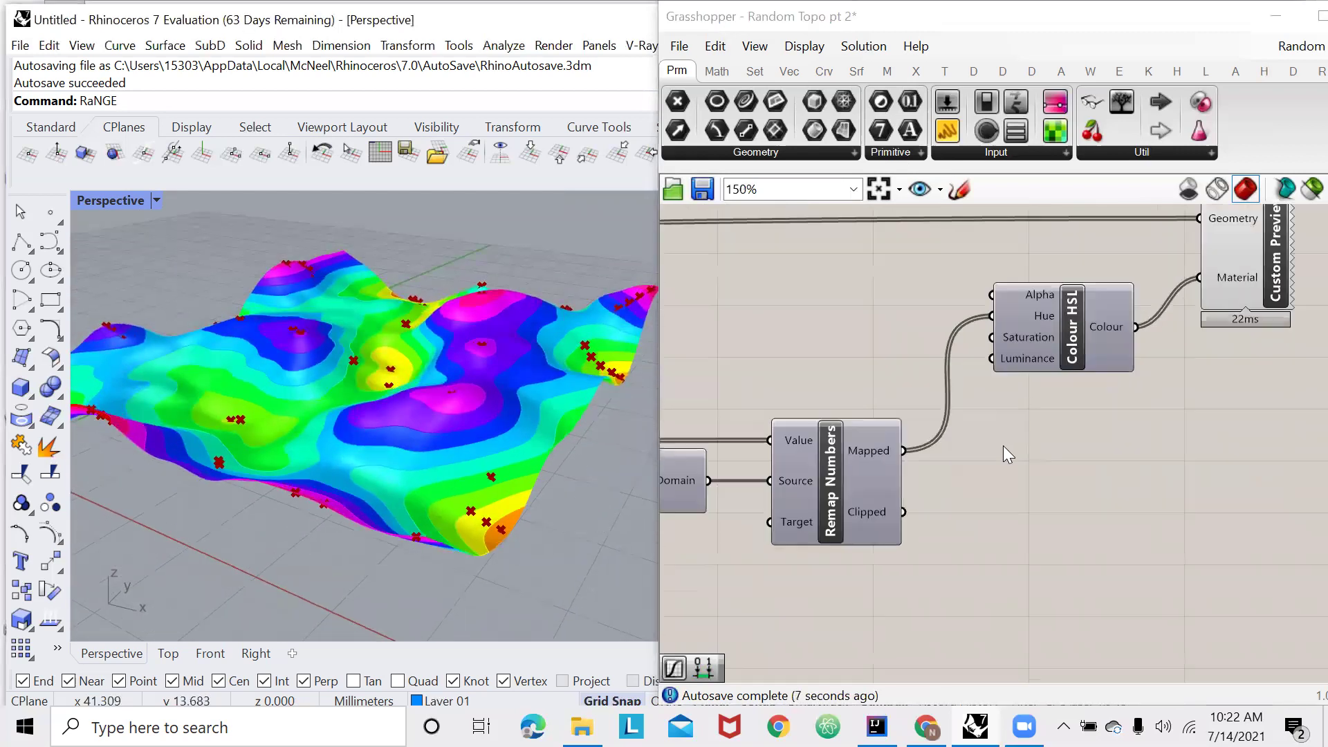
Add a Graph Mapper component between Remap Numbers and Colour HSL.
double_click(1028, 482)
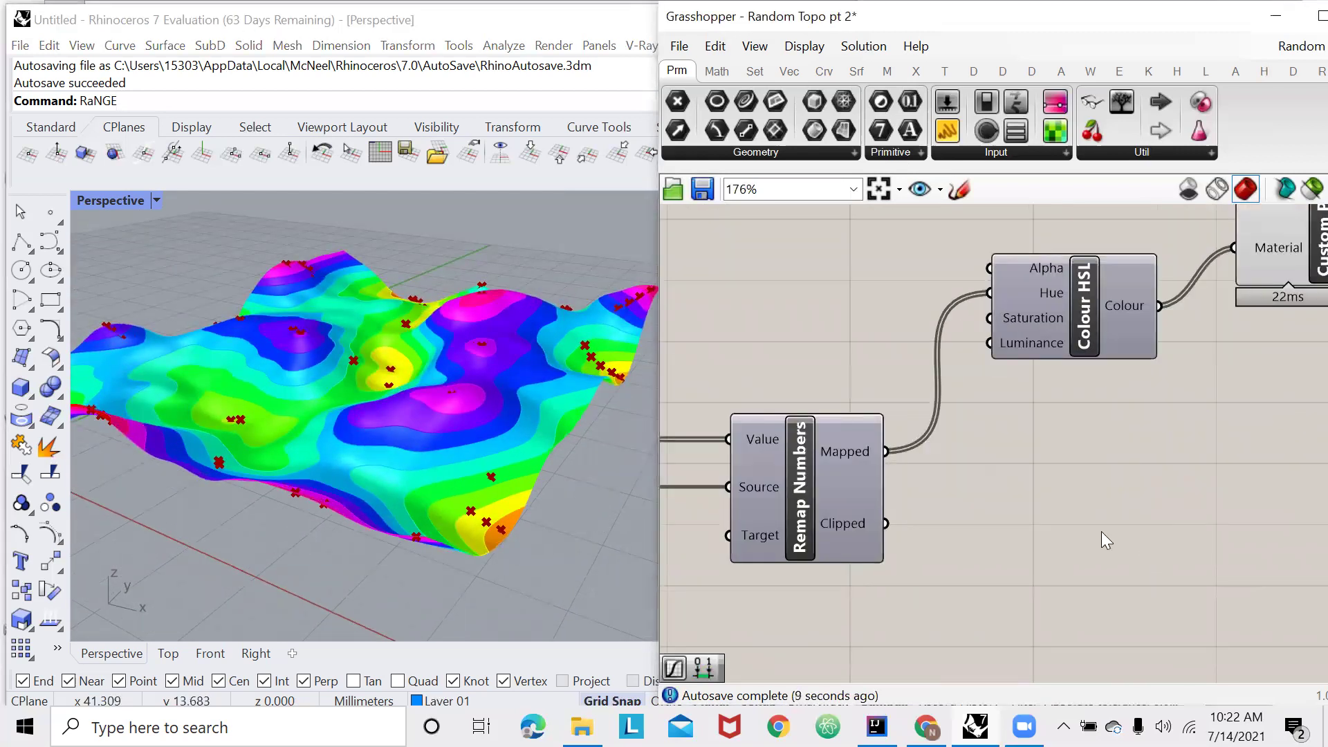
scroll(1059, 512, "down", 2)
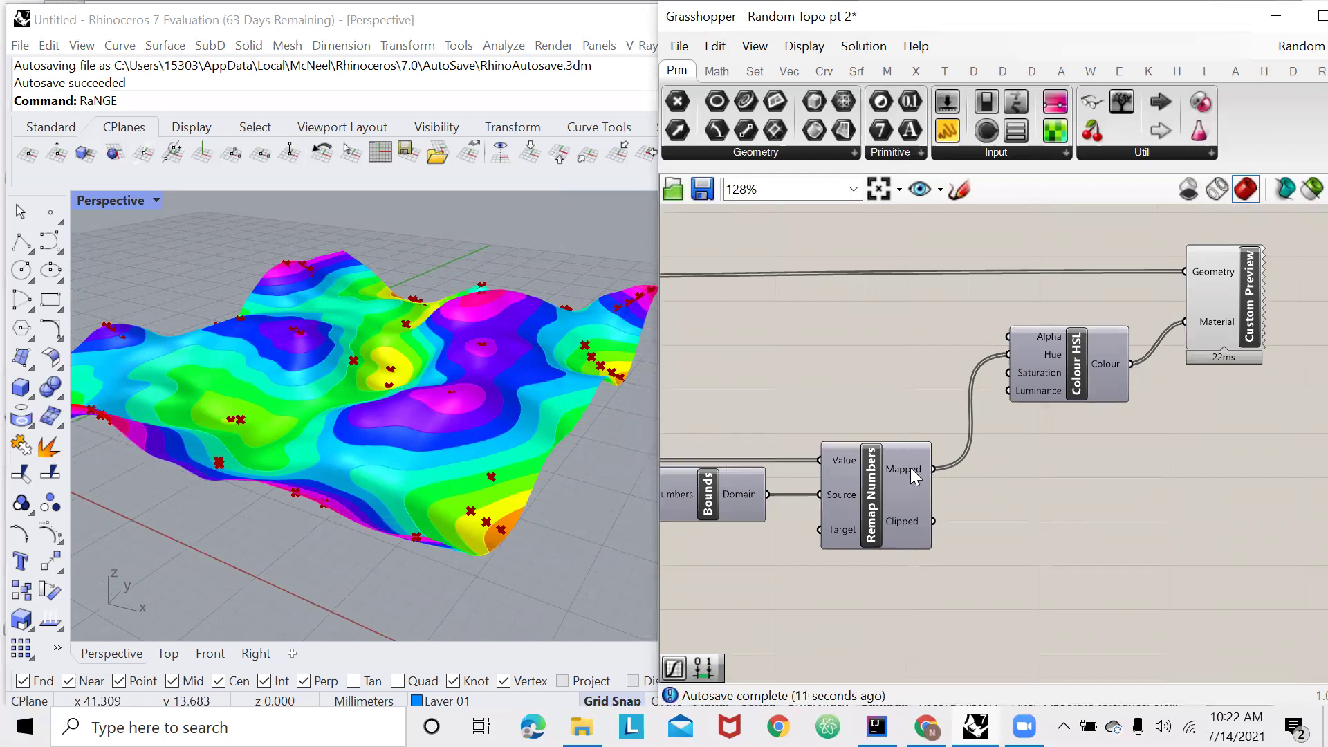
scroll(908, 471, "up", 2)
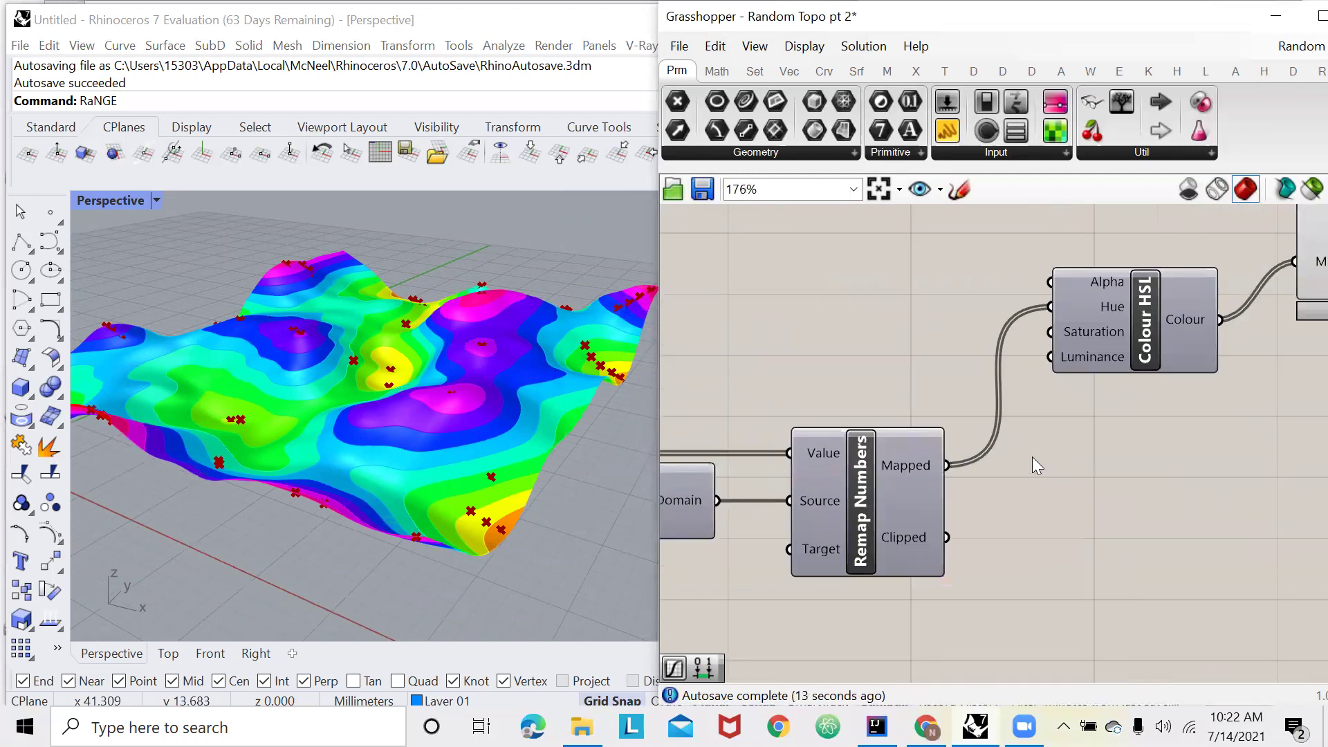
double_click(1108, 474)
type("graph")
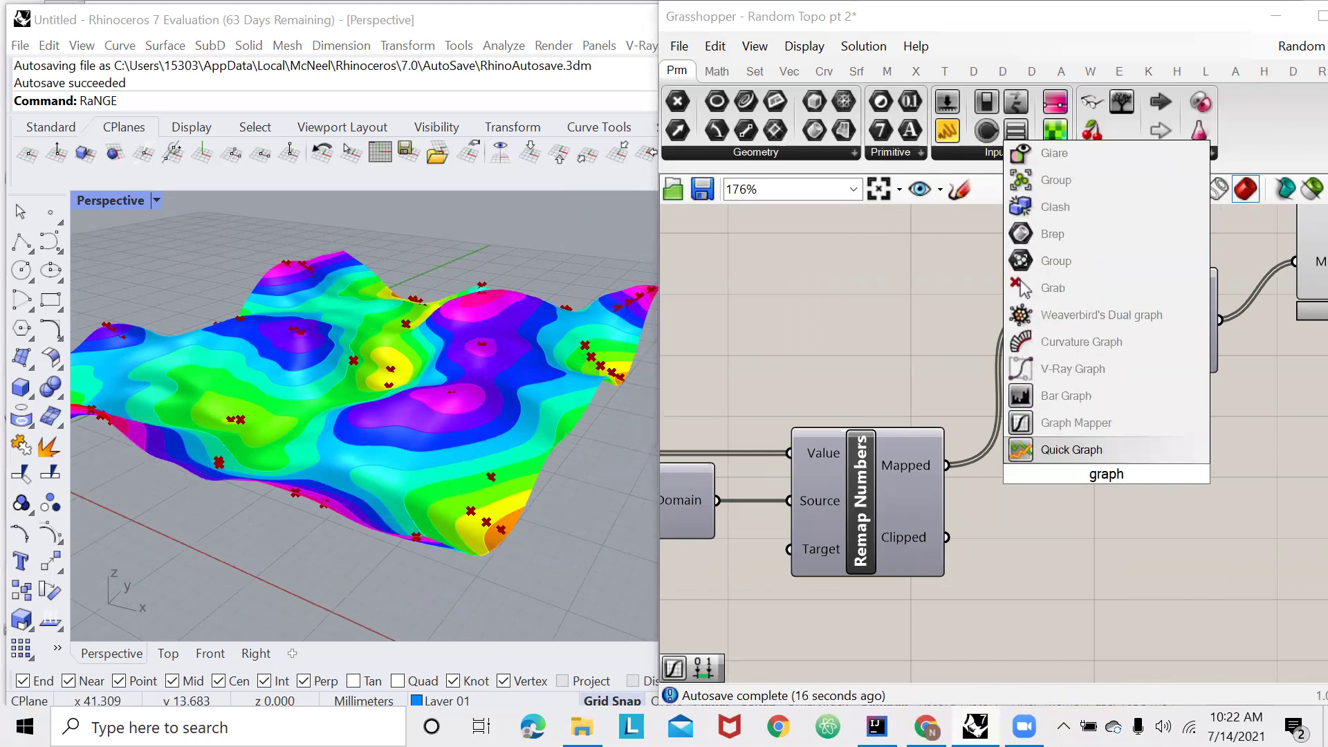
left_click(1113, 448)
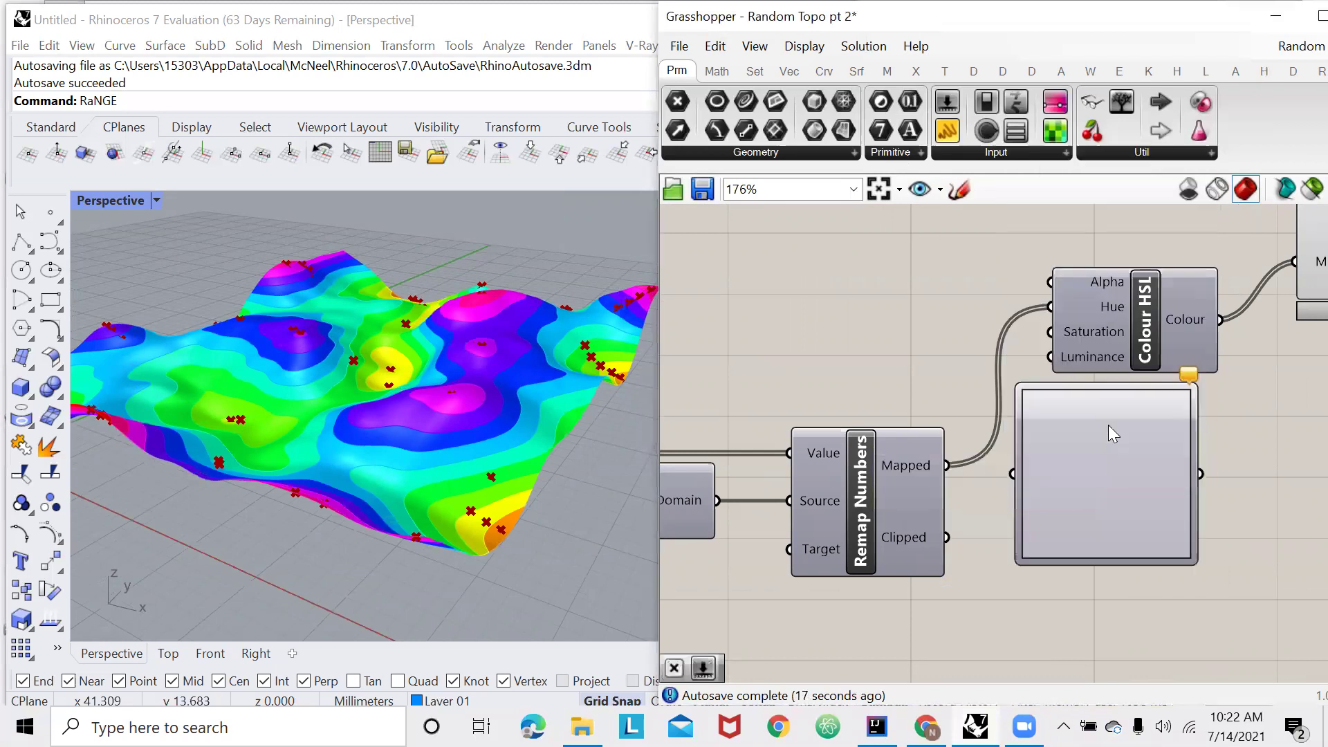
Route Remap Numbers' Mapped output through the Graph Mapper into Colour HSL's Hue input, and move Colour HSL and Custom Preview to make room.
left_click_drag(946, 464, 1003, 471)
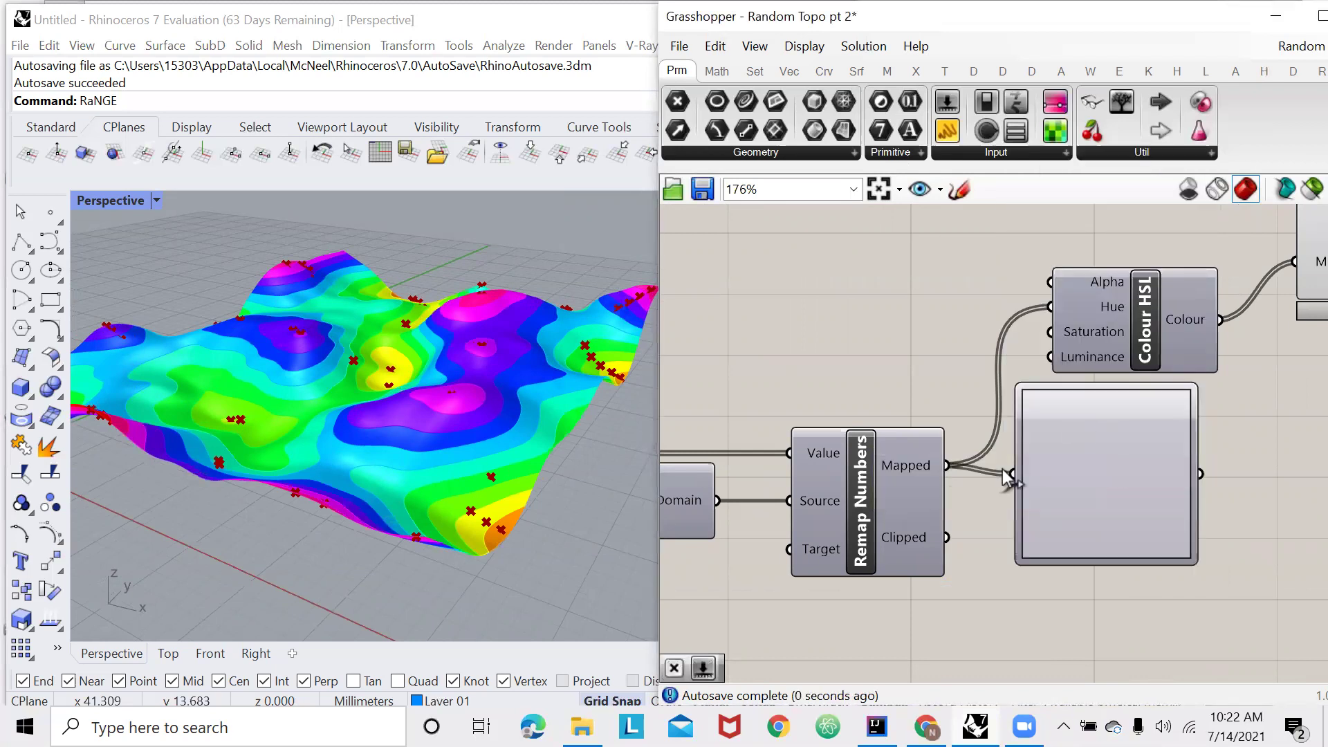
left_click_drag(1200, 474, 1050, 306)
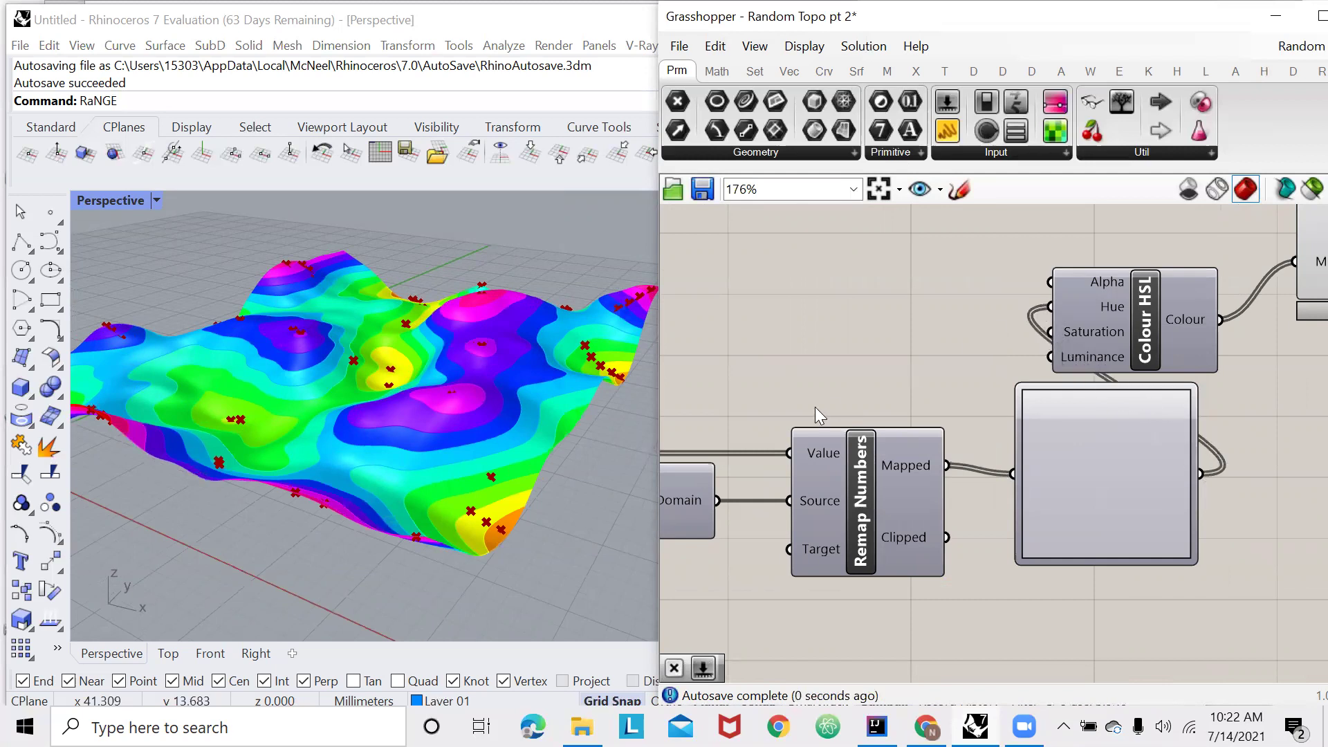
scroll(814, 408, "down", 2)
left_click_drag(1275, 243, 1210, 354)
left_click(1100, 496)
Set the Graph Mapper's graph type to Bezier.
right_click(1021, 440)
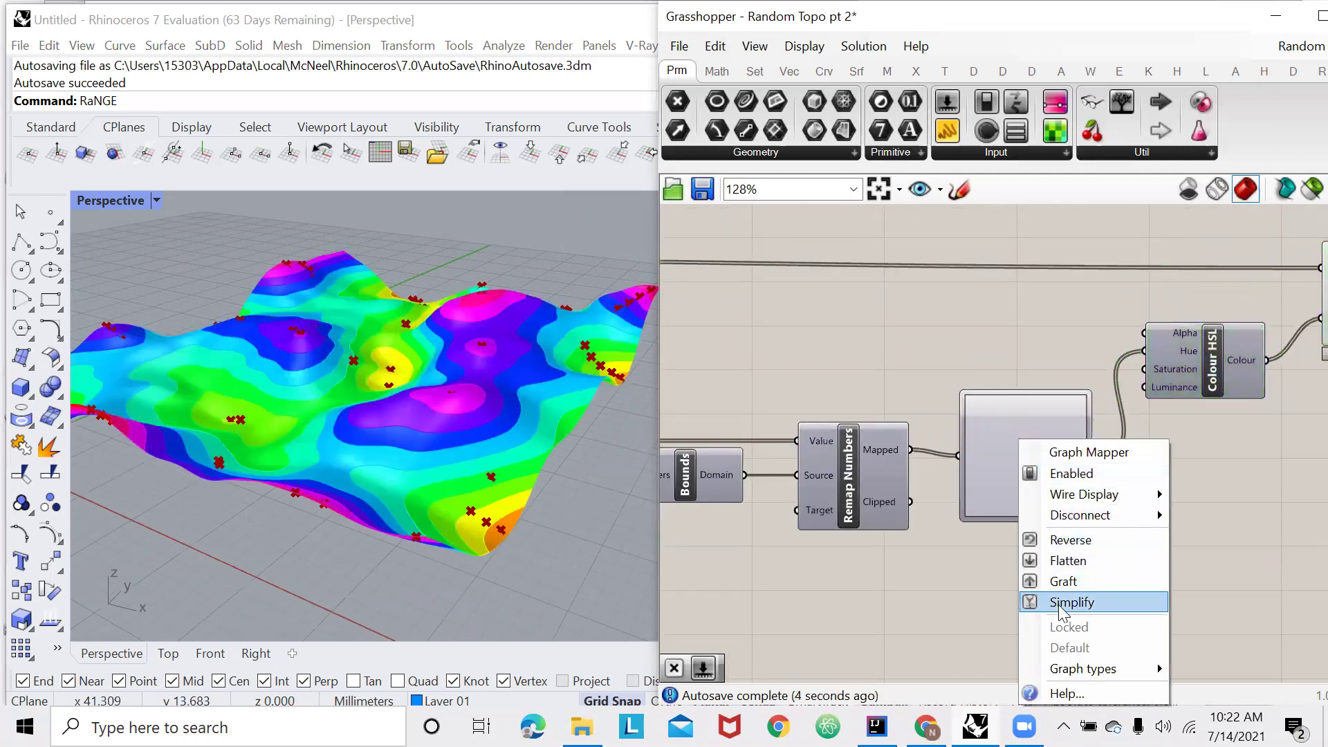
mouse_move(1105, 671)
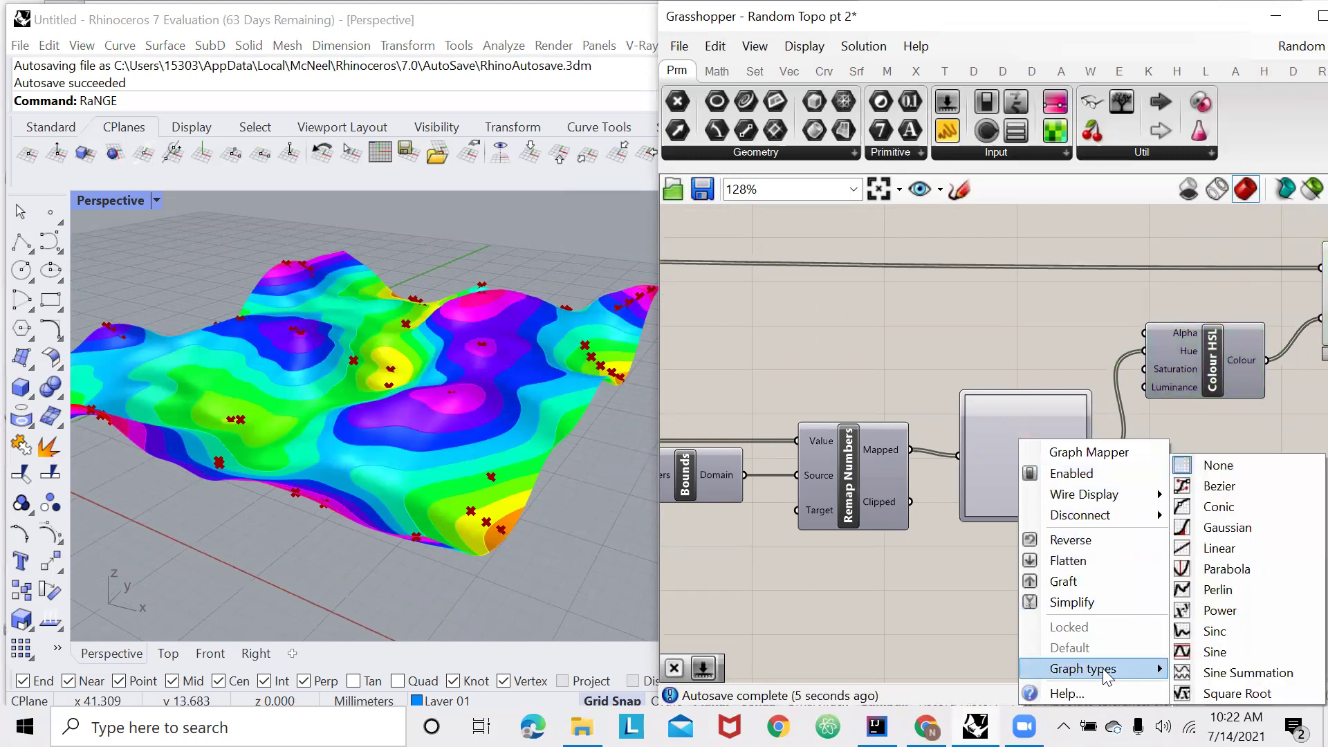
left_click(1219, 486)
Raise the Bezier graph's start point to about three quarters of its height and bring its handle up to nearly level.
scroll(1064, 462, "up", 2)
mouse_move(1062, 423)
left_mouse_down()
mouse_move(1094, 454)
mouse_move(1010, 412)
mouse_move(951, 341)
mouse_move(976, 314)
mouse_move(1045, 418)
left_mouse_up()
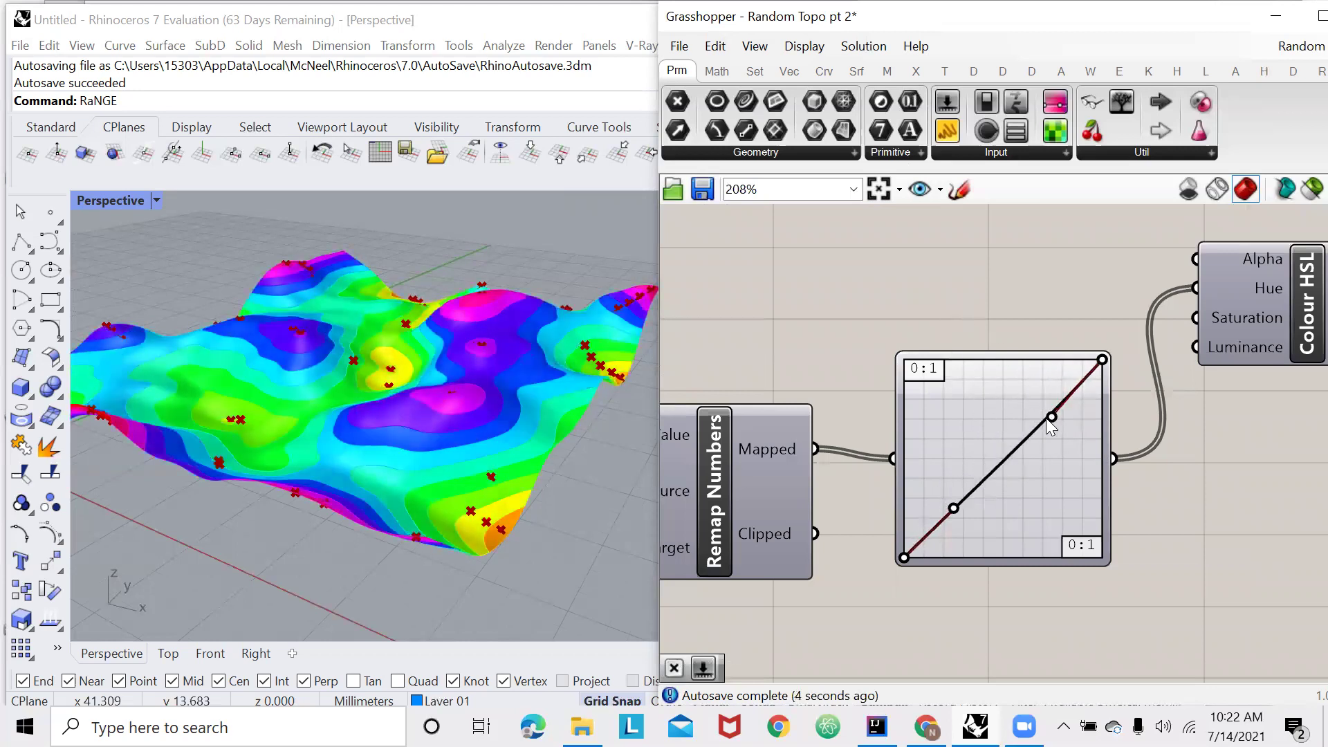
left_click_drag(903, 557, 945, 266)
scroll(903, 557, "up", 3)
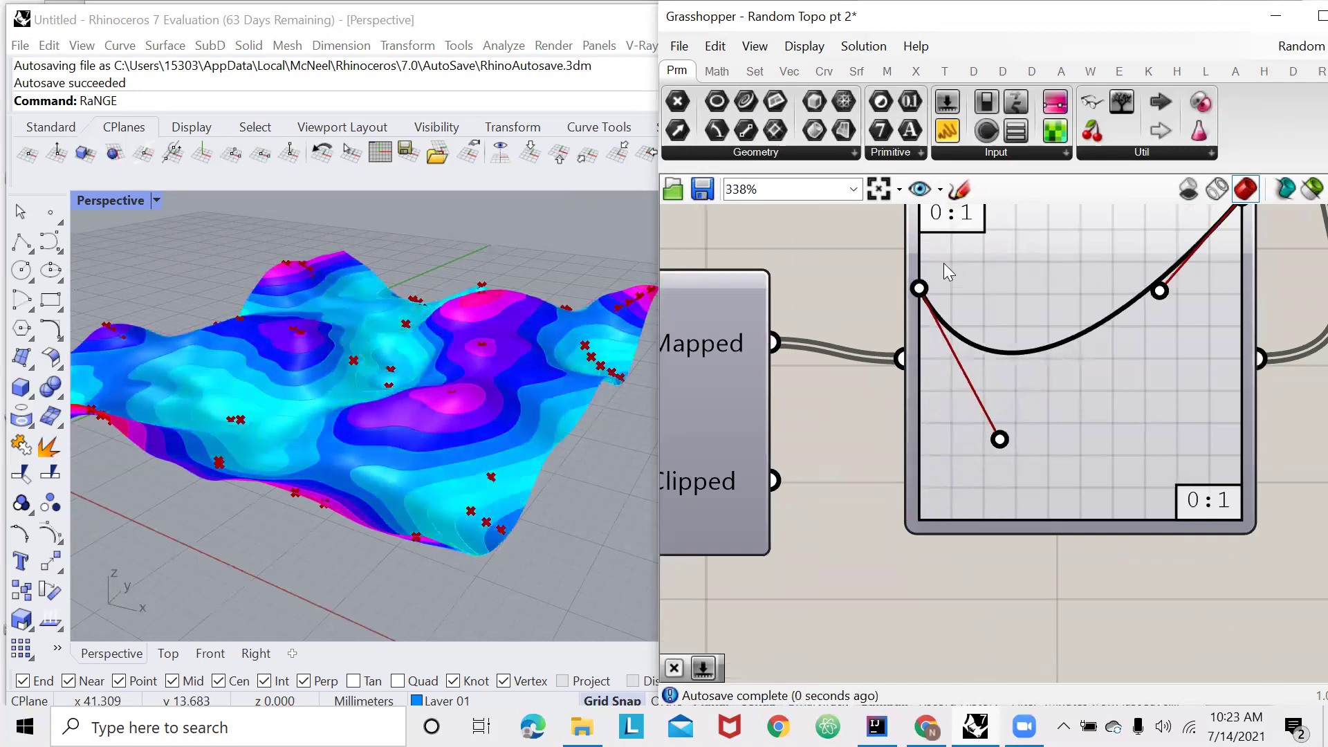
left_click_drag(999, 440, 993, 302)
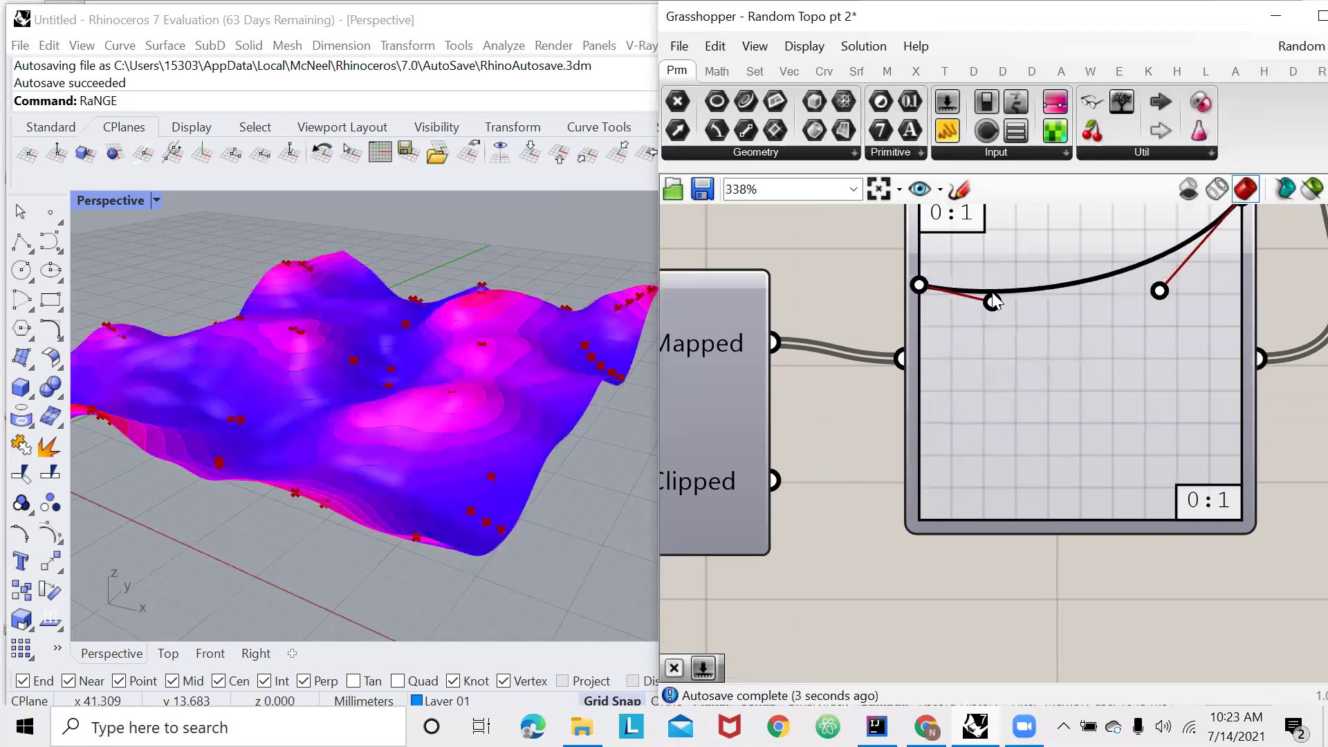
Lower the Bezier graph's end point to near the base and pull its handle down and inward to form a descending S-curve.
scroll(994, 302, "down", 3)
scroll(1127, 275, "up", 1)
left_click_drag(1148, 263, 1153, 469)
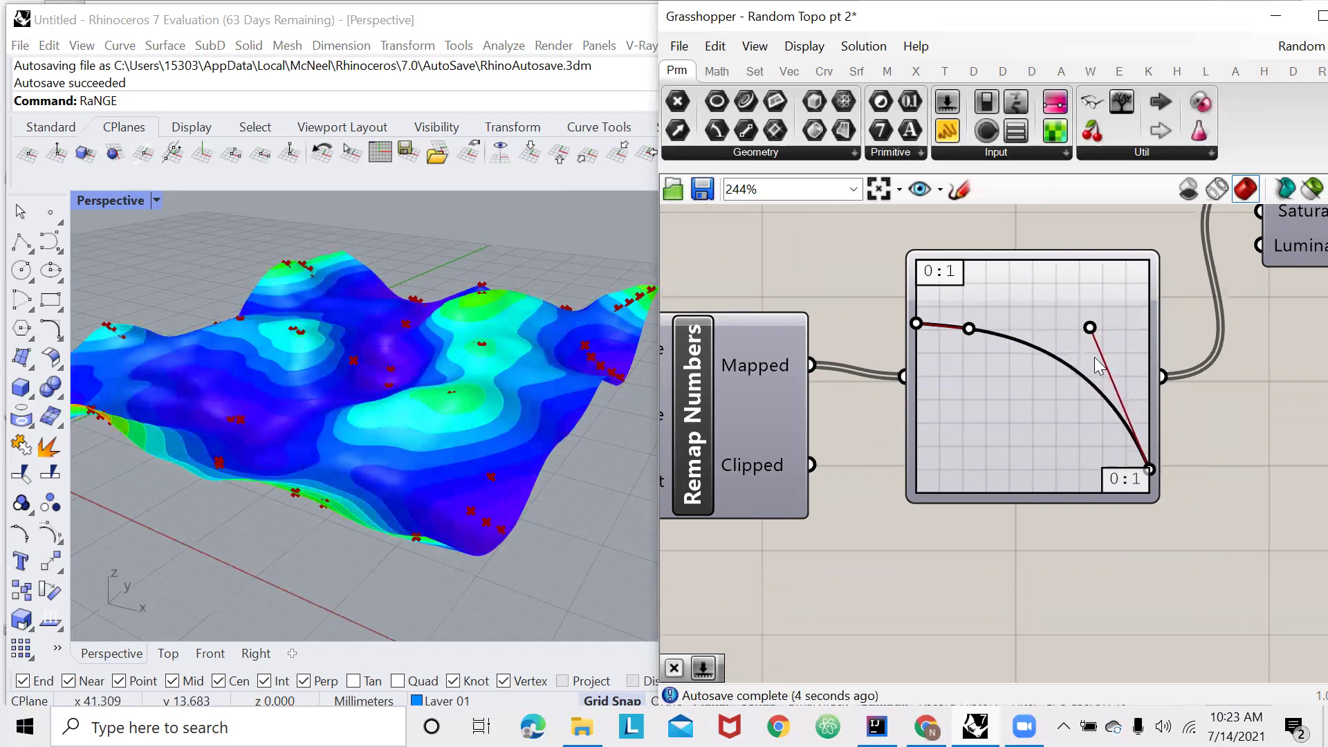
left_click_drag(1091, 328, 1033, 424)
scroll(1164, 380, "down", 2)
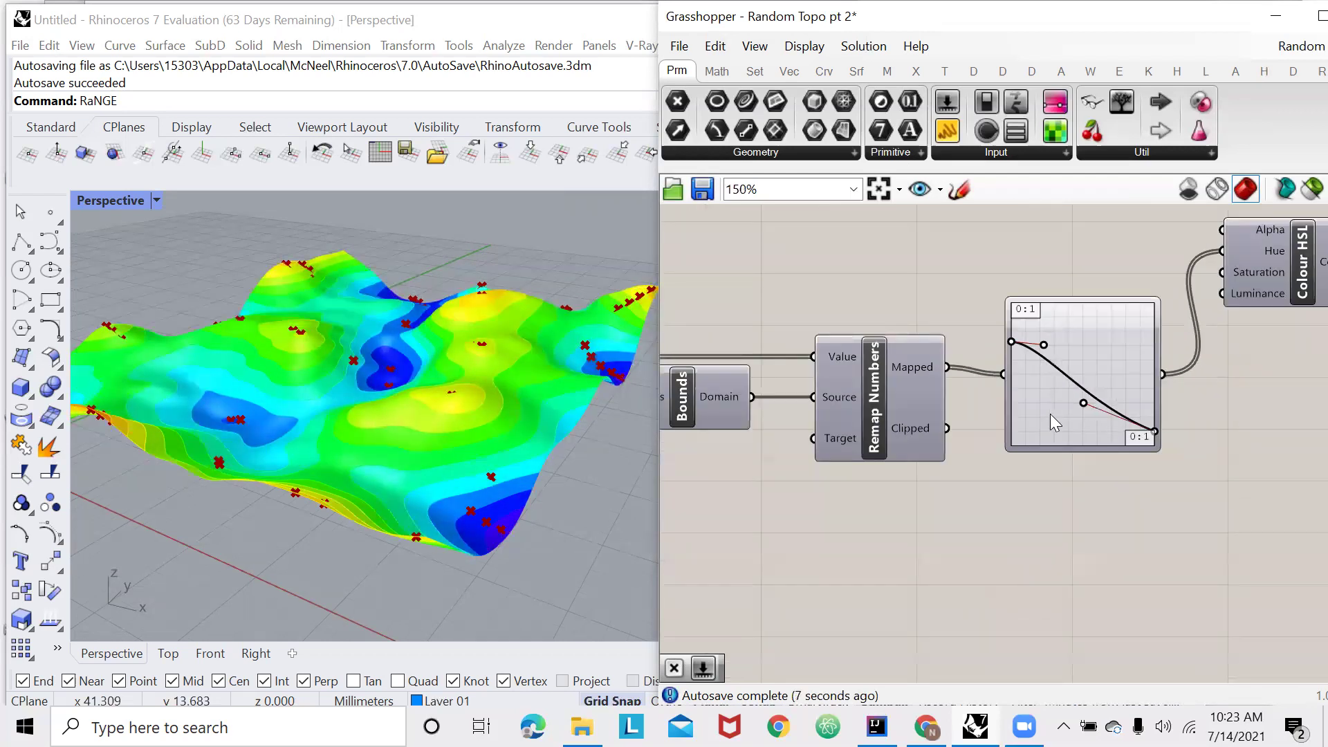
Examine the Graph Mapper curve between Remap Numbers and Colour HSL, and the values reaching the Hue input.
scroll(1059, 411, "up", 2)
mouse_move(818, 341)
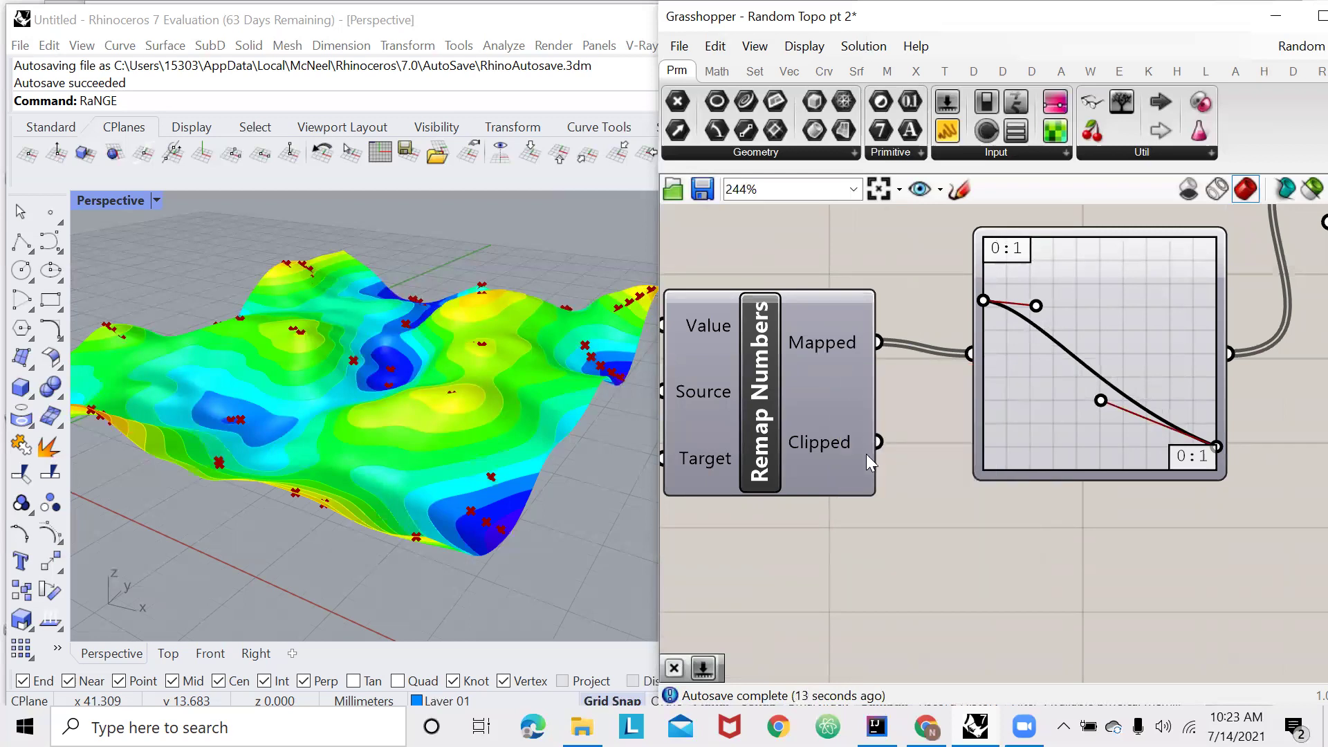
scroll(1150, 459, "up", 2)
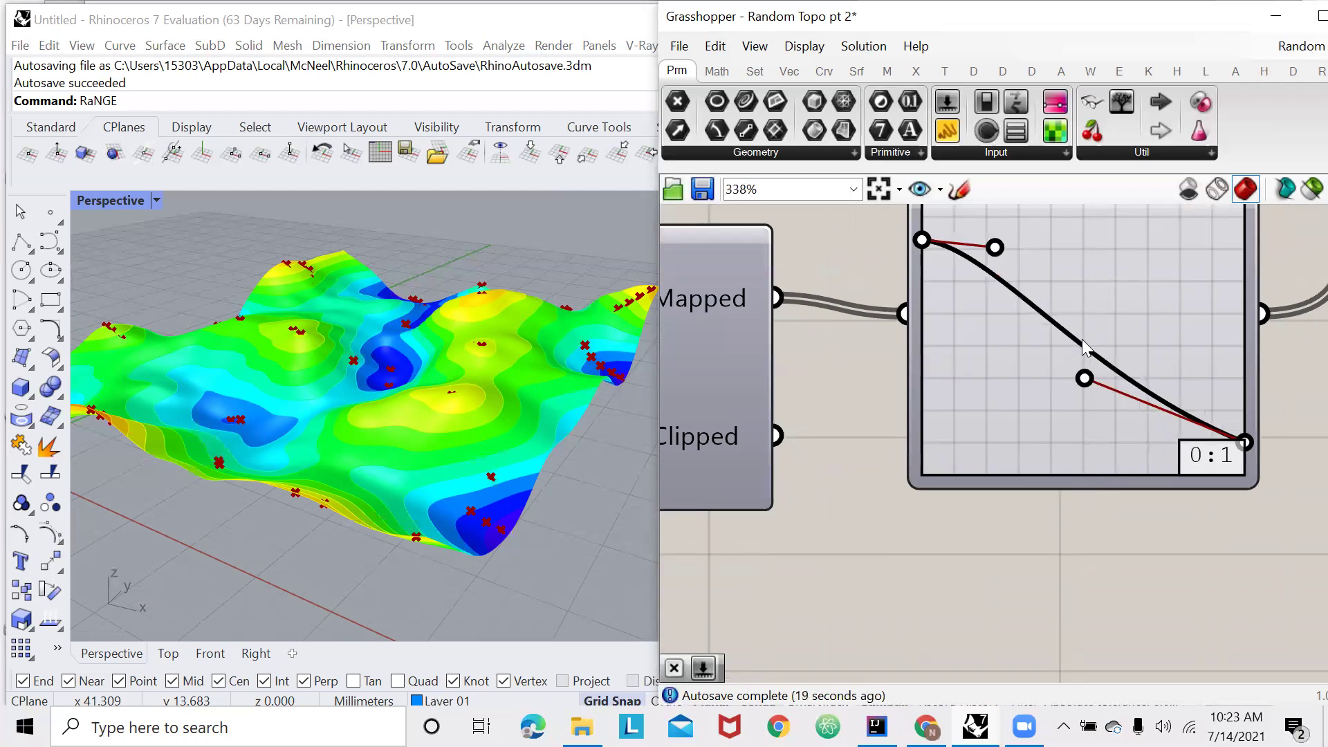
mouse_move(1089, 353)
scroll(1086, 353, "down", 4)
scroll(1172, 238, "up", 3)
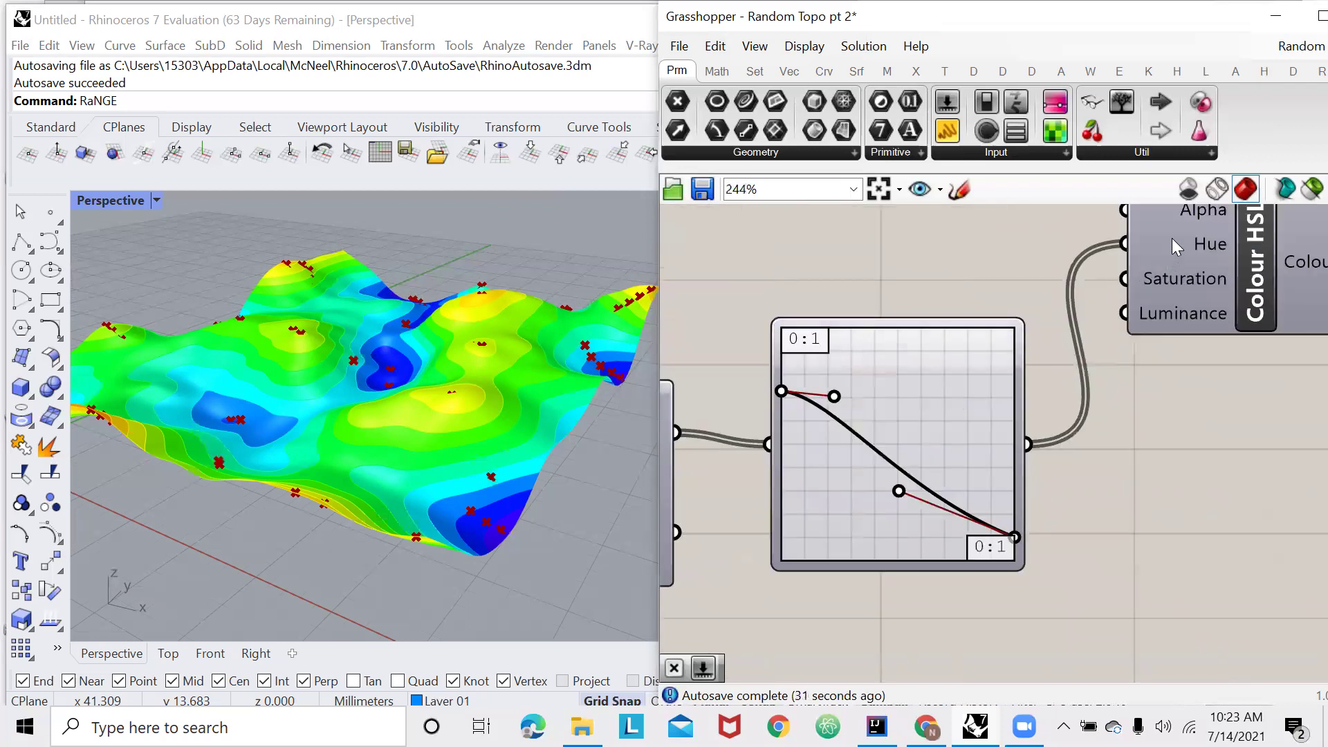
mouse_move(1173, 239)
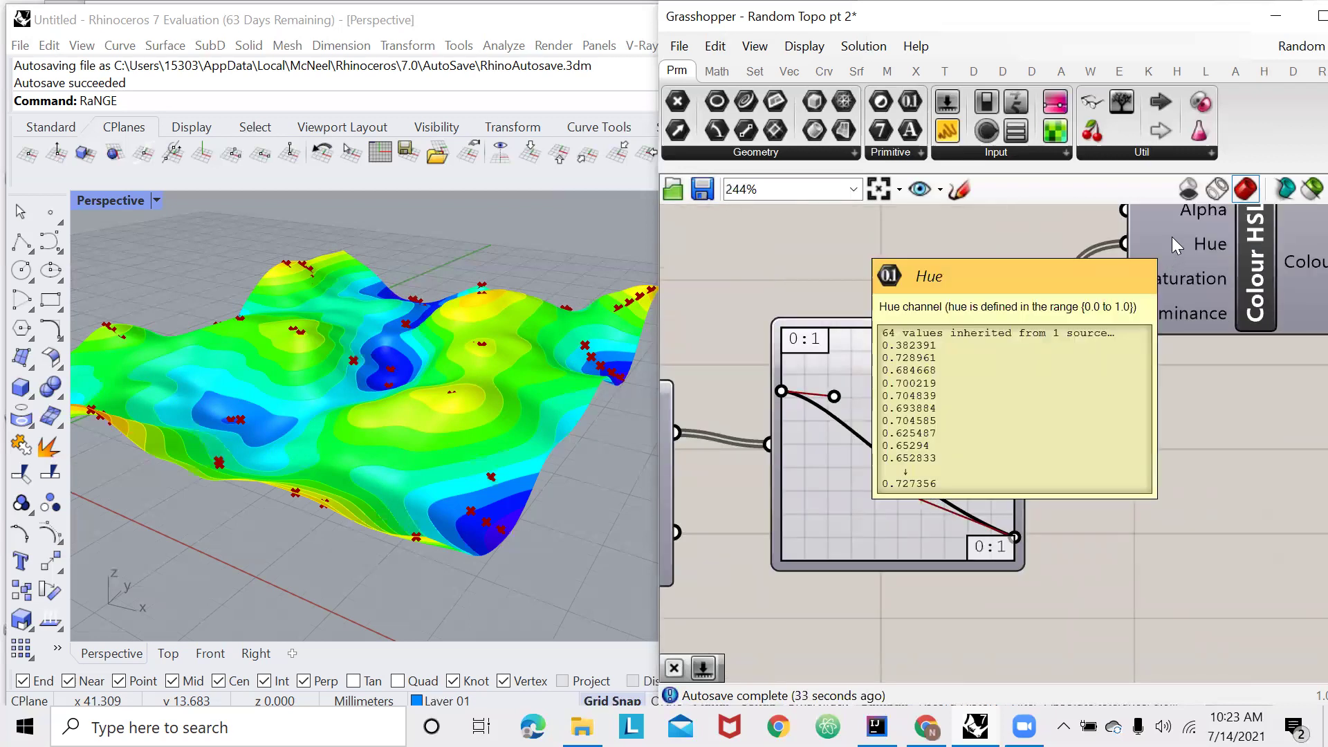
scroll(1024, 473, "down", 4)
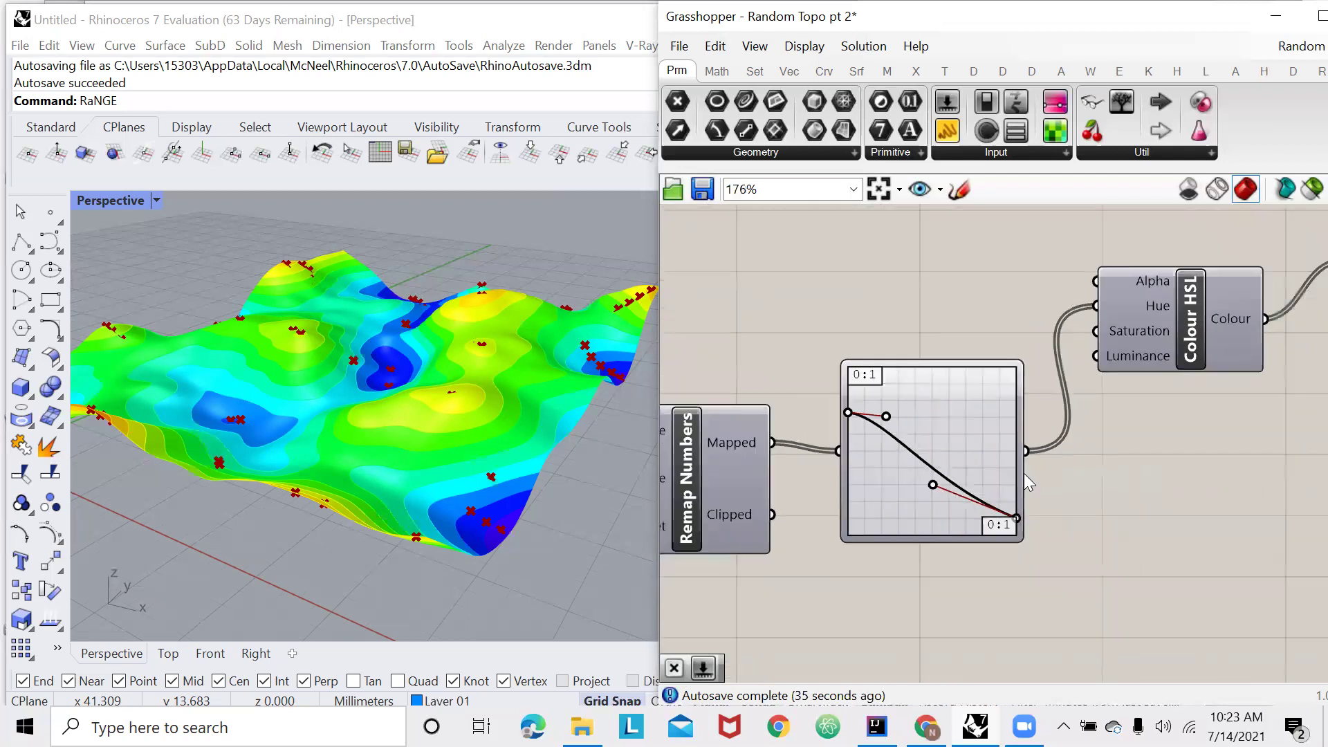
Pull the handle of the Bezier graph's end point slightly lower and farther inward.
scroll(1027, 514, "up", 3)
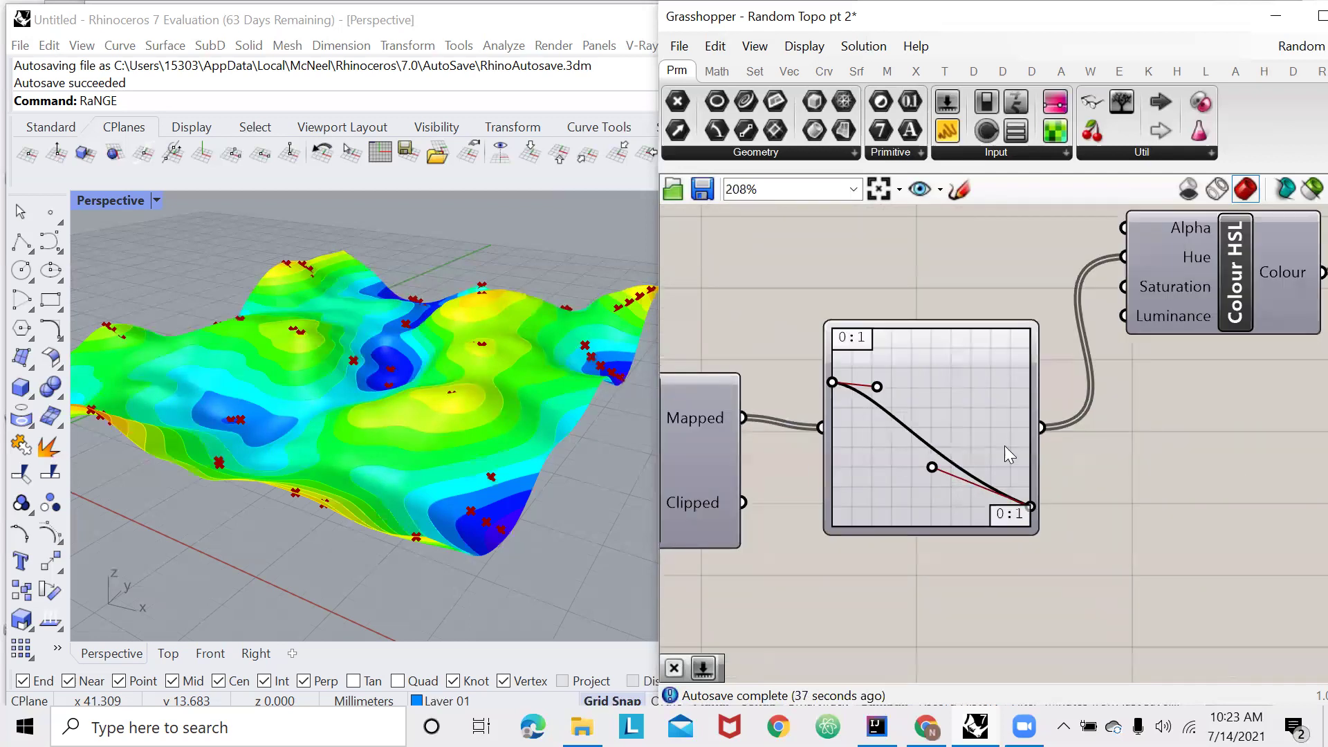
mouse_move(934, 468)
left_mouse_down()
mouse_move(931, 497)
mouse_move(920, 479)
left_mouse_up()
scroll(920, 479, "down", 5)
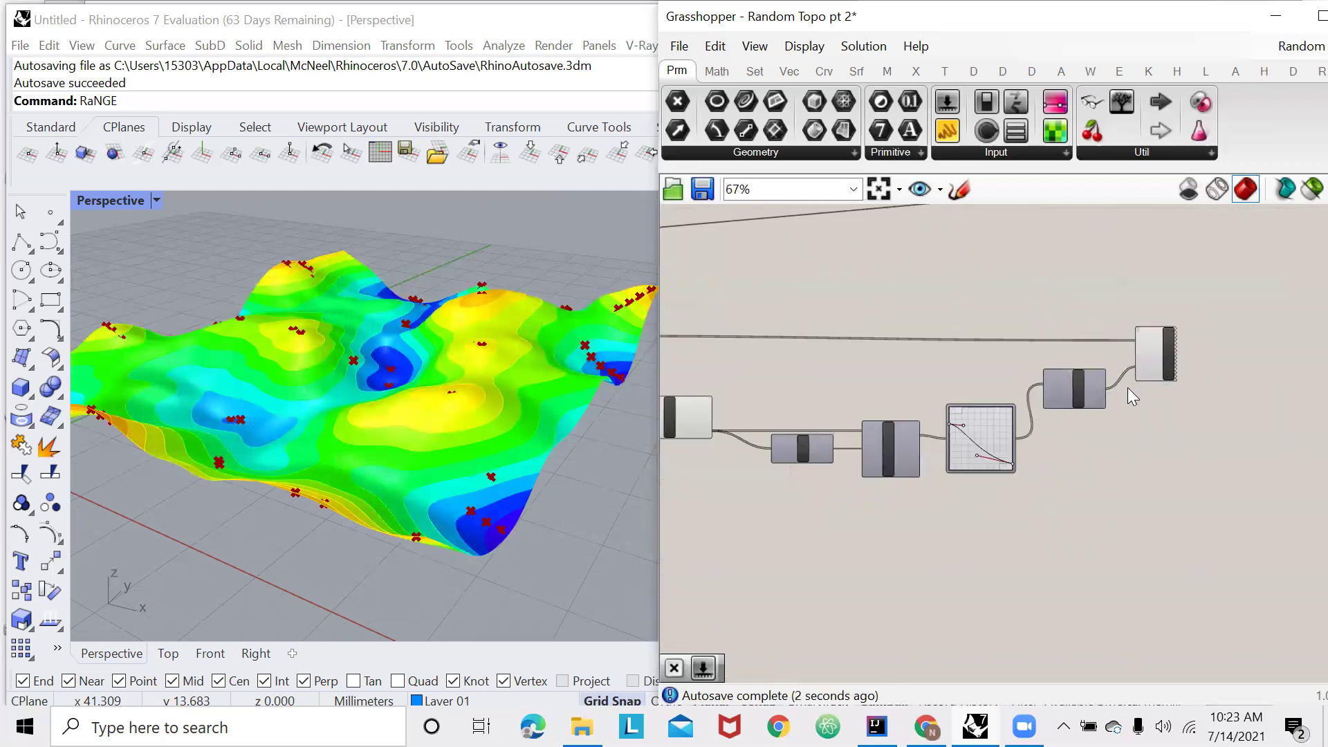
Review the Custom Preview, the height-colored terrain from another angle, and the complete definition.
scroll(1129, 391, "up", 3)
left_click(1182, 336)
left_click(1177, 419)
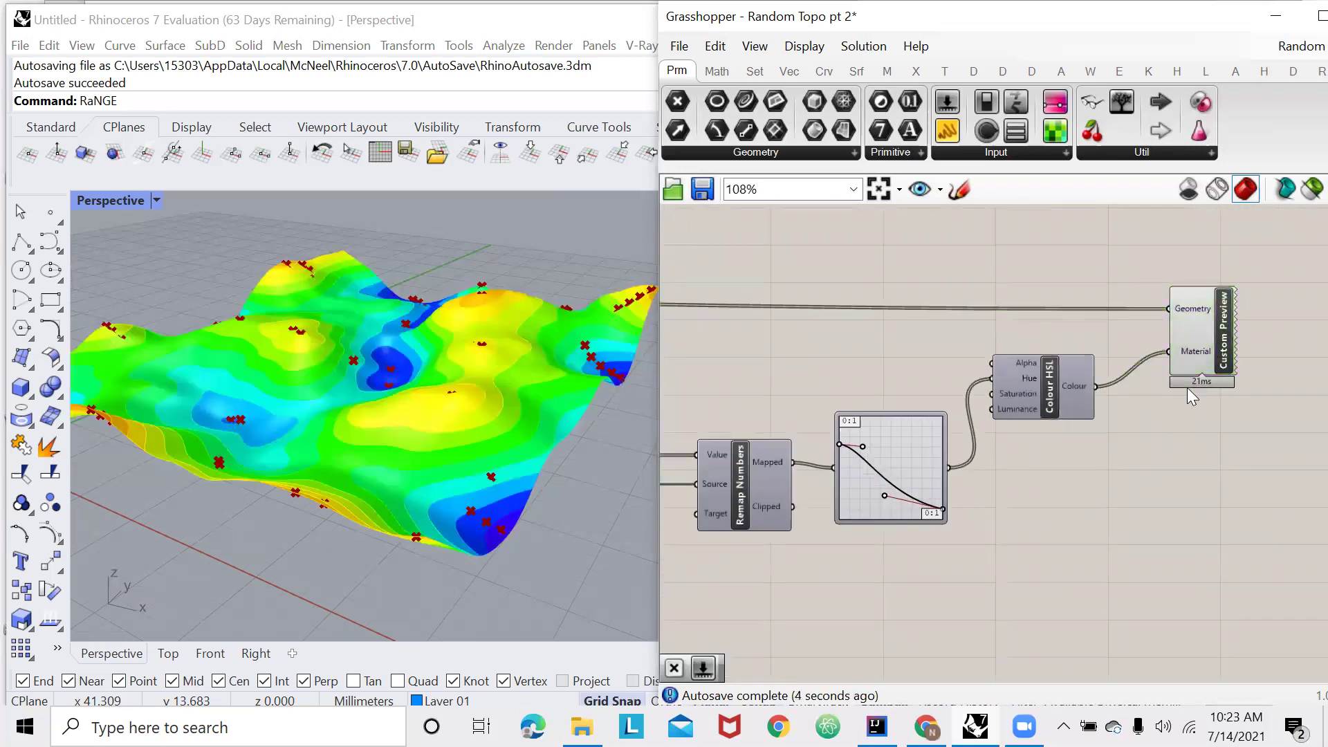
scroll(1187, 391, "down", 4)
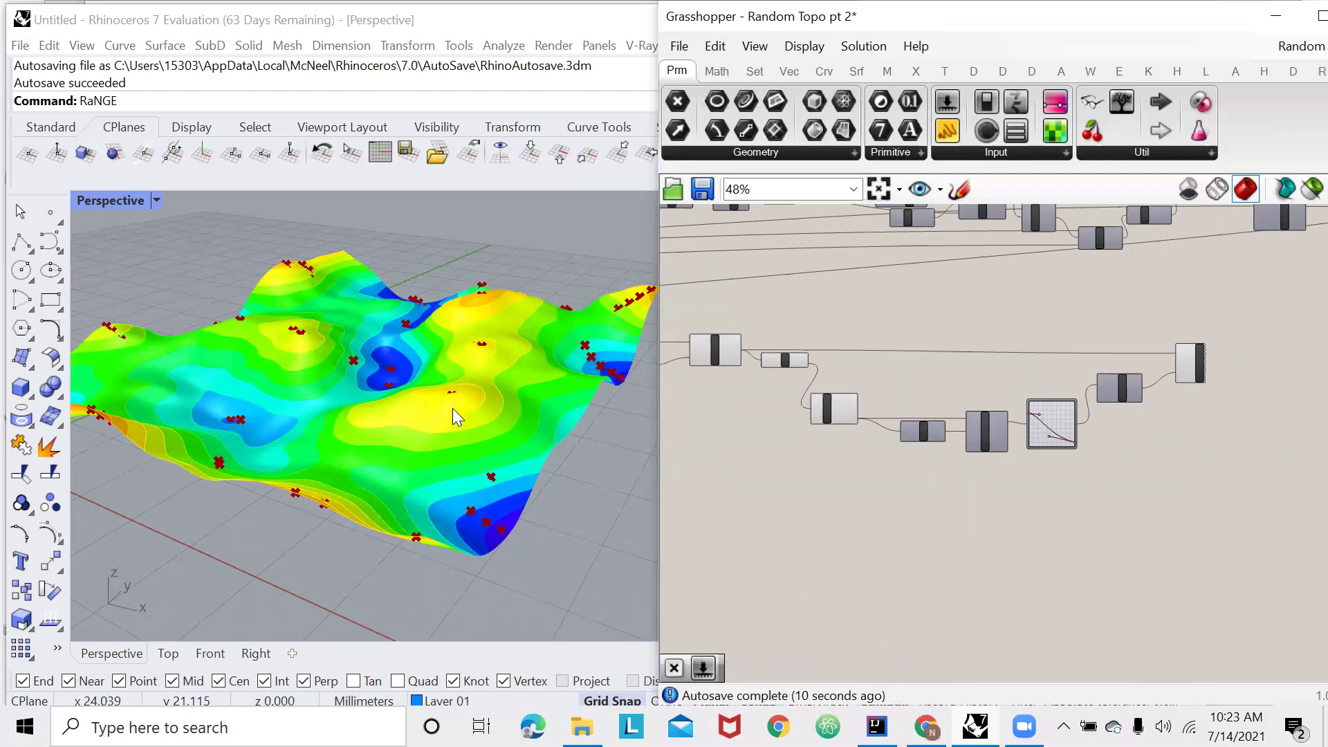
scroll(452, 408, "up", 3)
right_click_drag(436, 404, 519, 421)
scroll(519, 421, "down", 3)
scroll(1065, 398, "down", 4)
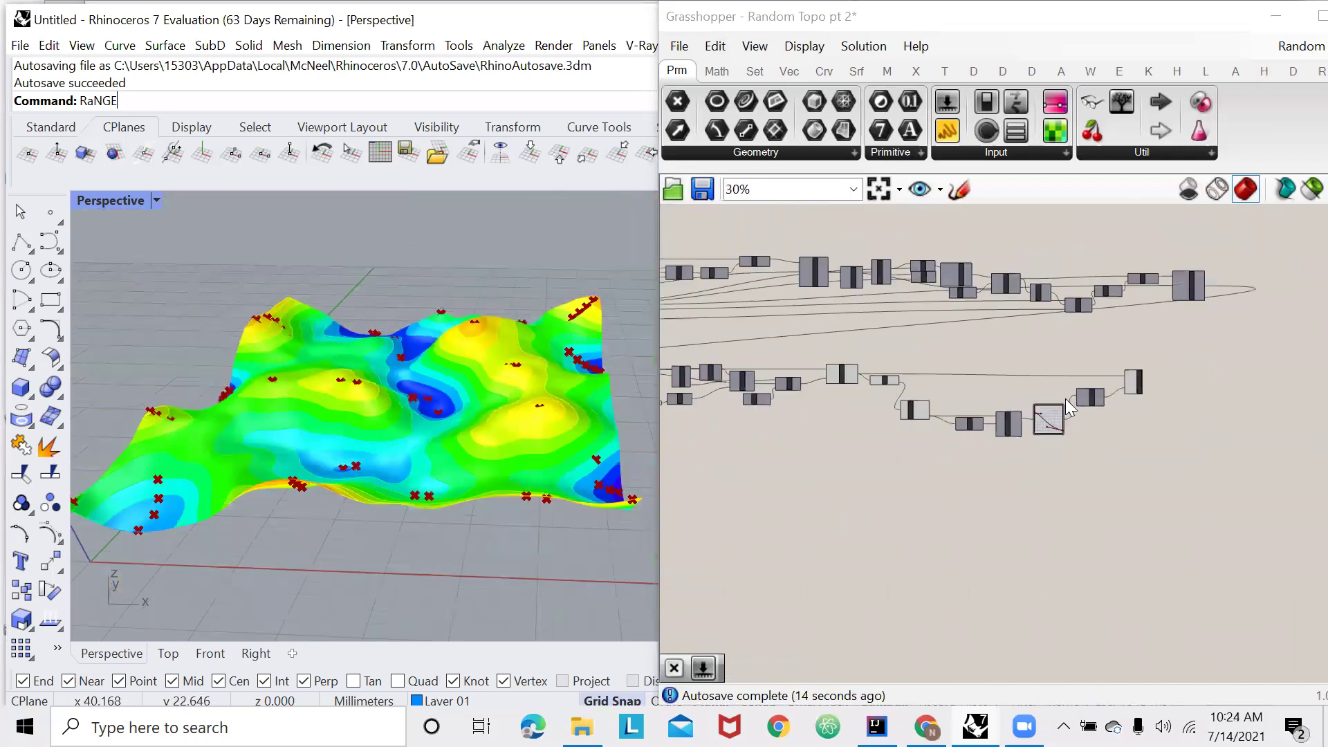
scroll(1057, 397, "down", 1)
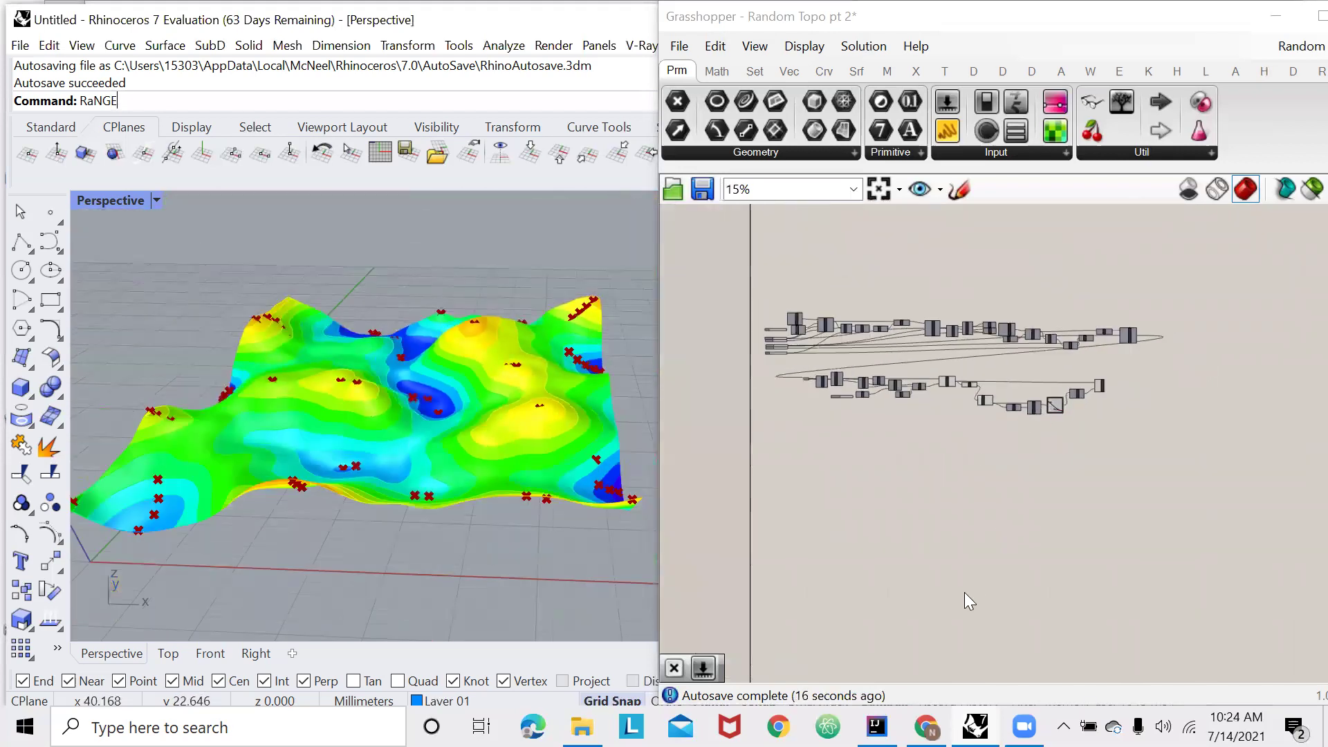